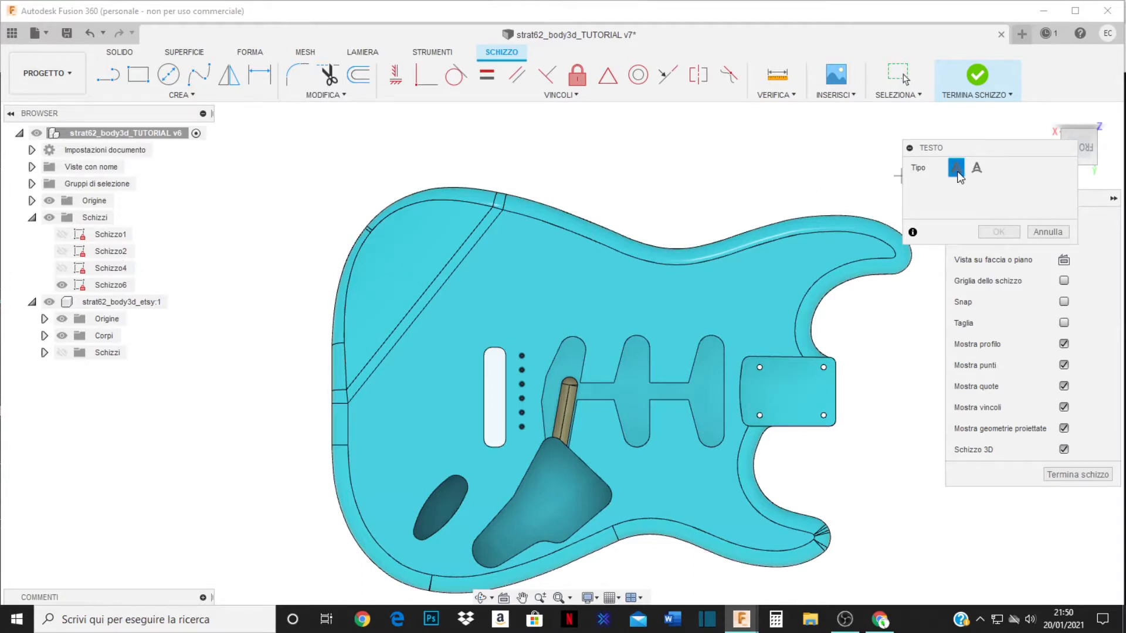
Place a text frame on the guitar body's face beside the diagonal contour line and rotate it -20 degrees.
{"action": "left_click_drag", "start_coordinate": [960, 144], "coordinate": [817, 114]}
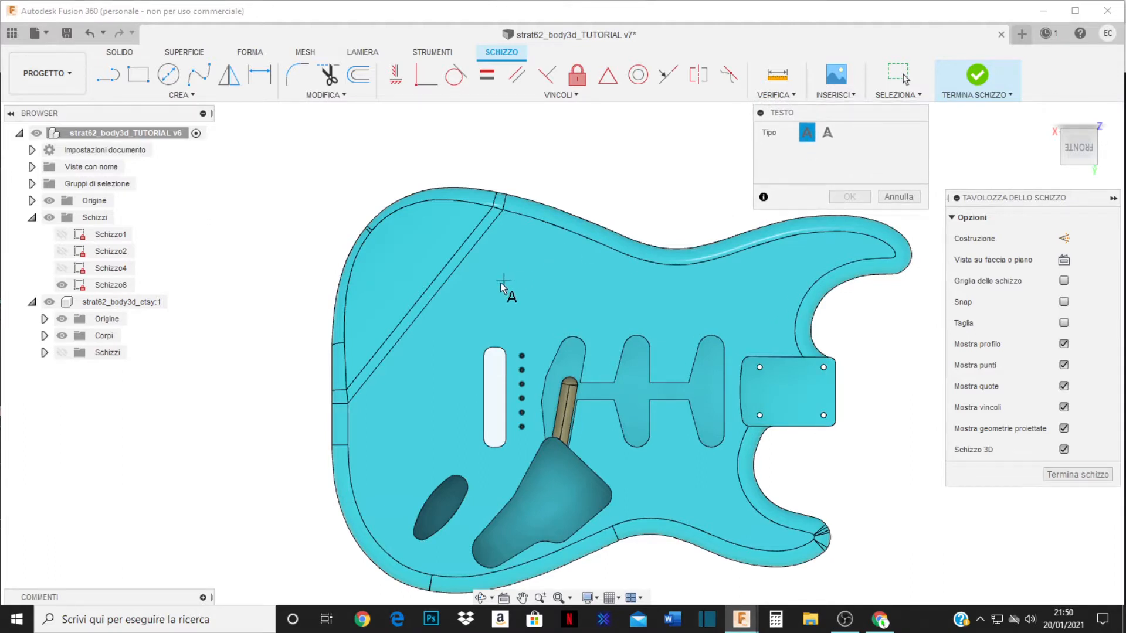
{"action": "left_click", "coordinate": [485, 288]}
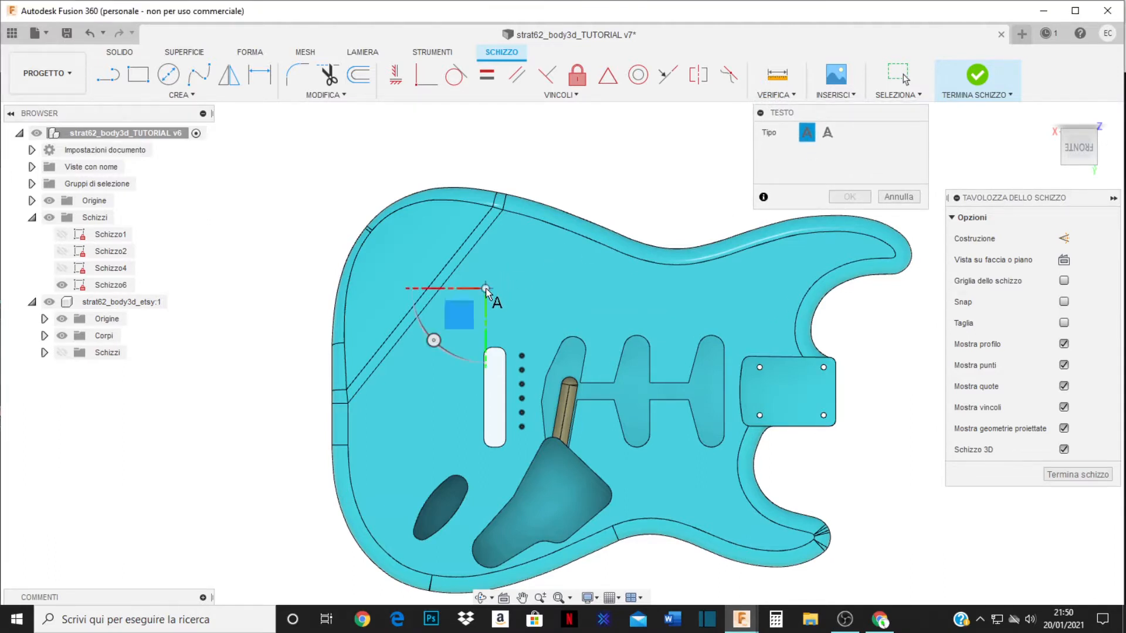
{"action": "left_click", "coordinate": [570, 248]}
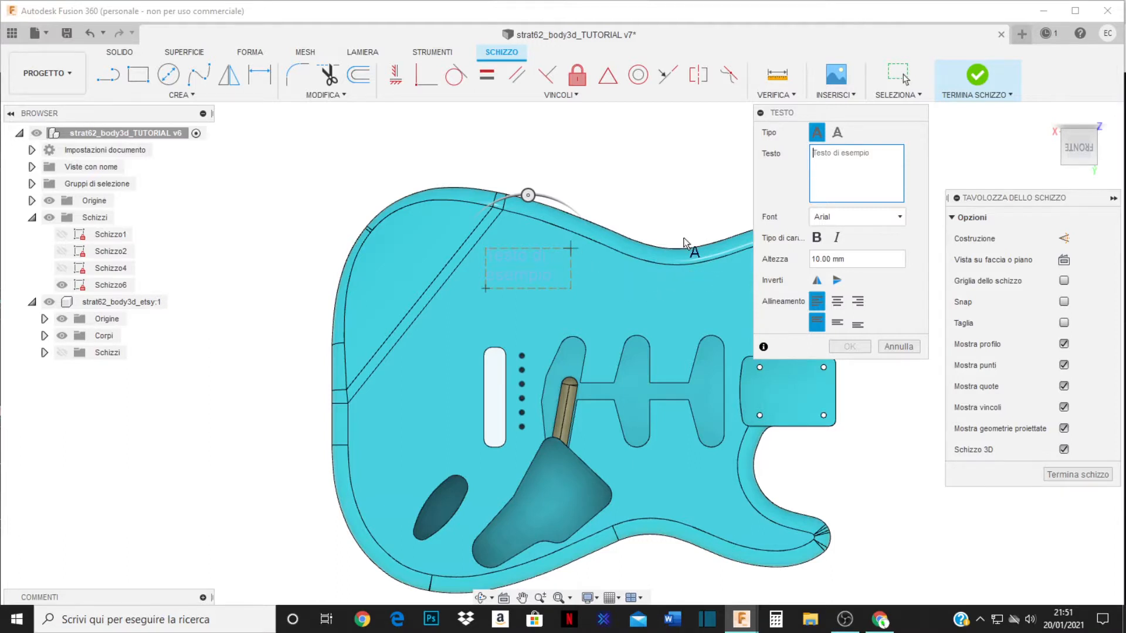
{"action": "left_click_drag", "start_coordinate": [528, 194], "coordinate": [554, 203]}
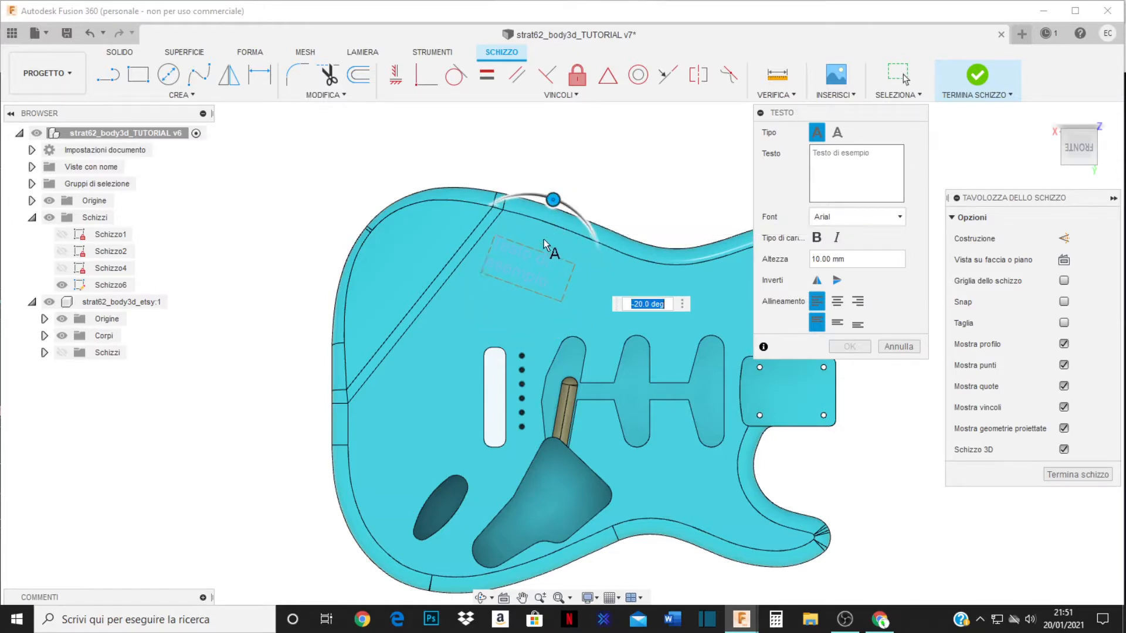
{"action": "left_click", "coordinate": [529, 269]}
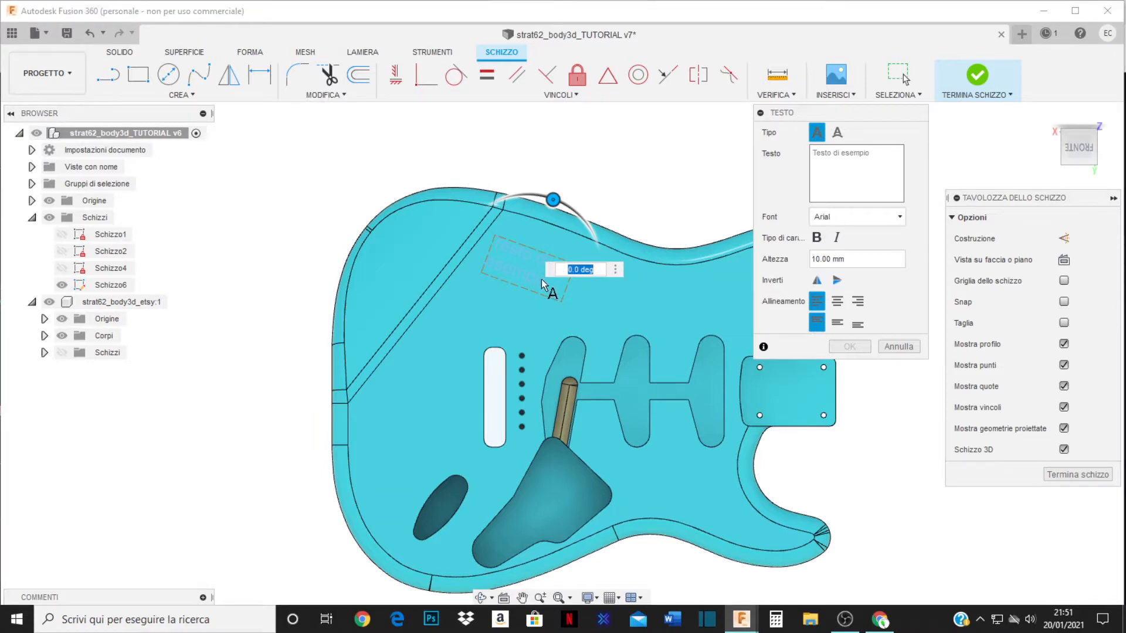
{"action": "right_click", "coordinate": [537, 228]}
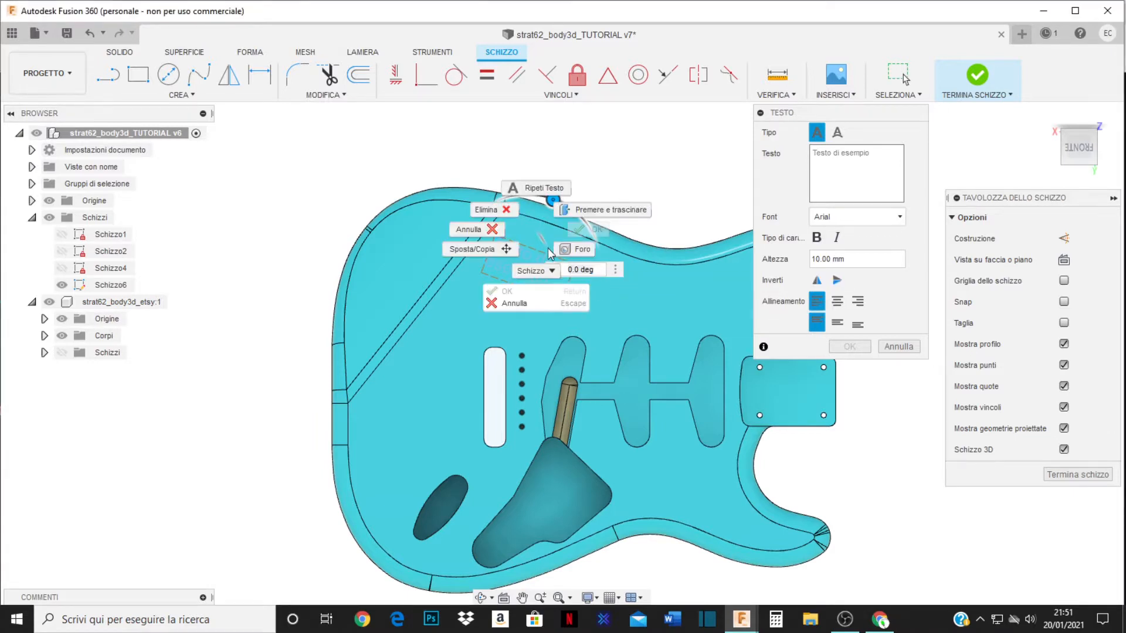
{"action": "left_click", "coordinate": [847, 184]}
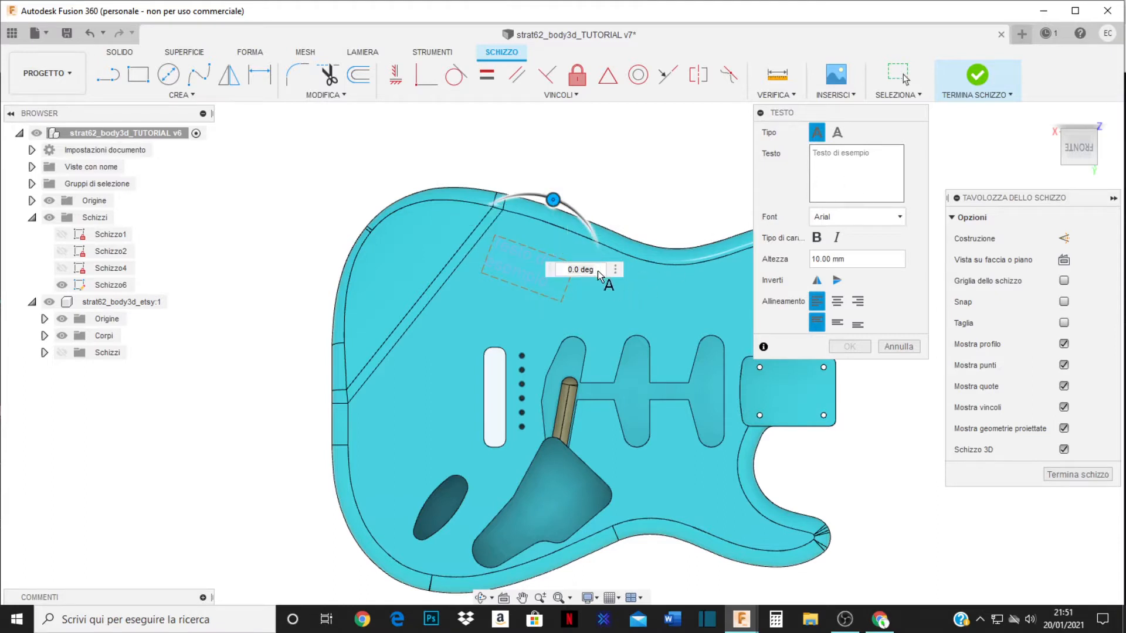
{"action": "left_click", "coordinate": [840, 155]}
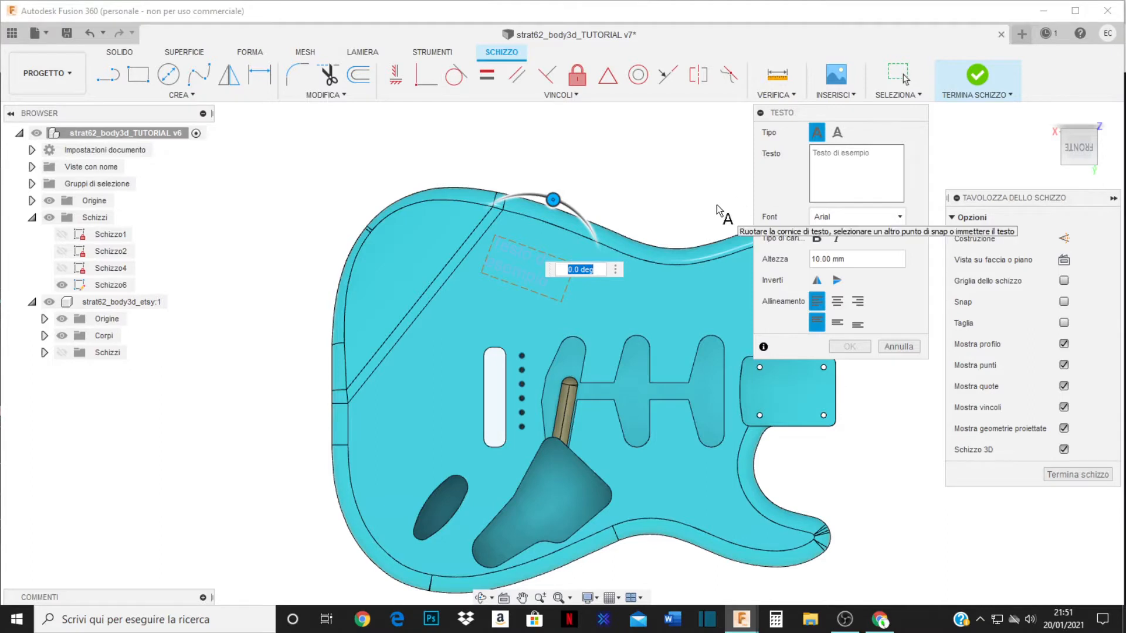
{"action": "mouse_move", "coordinate": [553, 199]}
{"action": "left_mouse_down"}
{"action": "mouse_move", "coordinate": [532, 195]}
{"action": "mouse_move", "coordinate": [550, 194]}
{"action": "mouse_move", "coordinate": [547, 211]}
{"action": "left_mouse_up"}
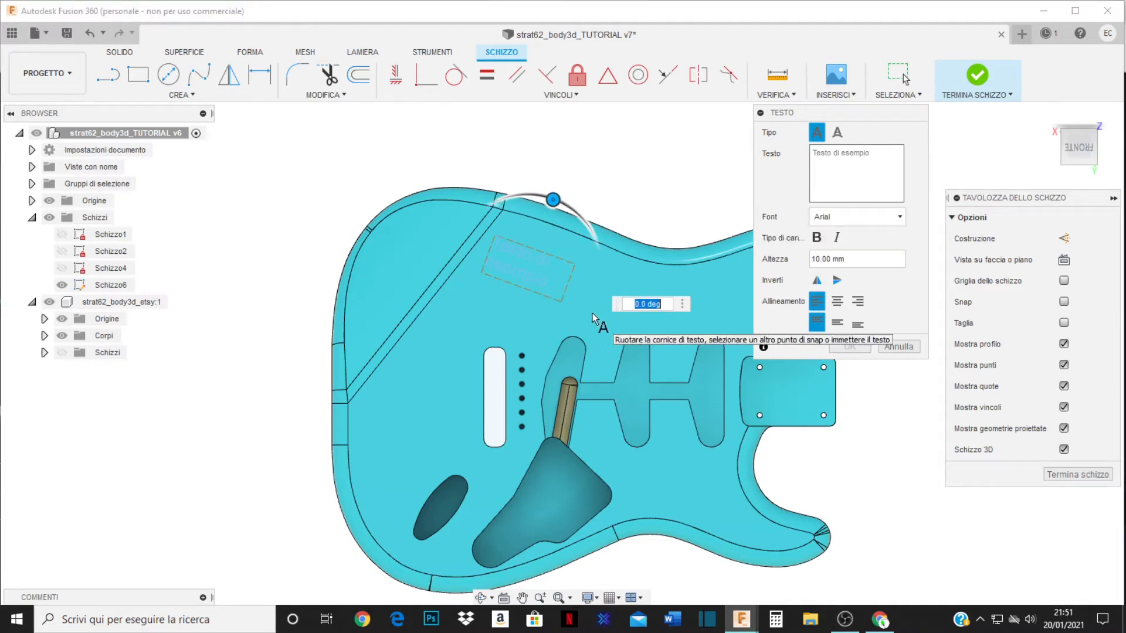
{"action": "left_click", "coordinate": [666, 310]}
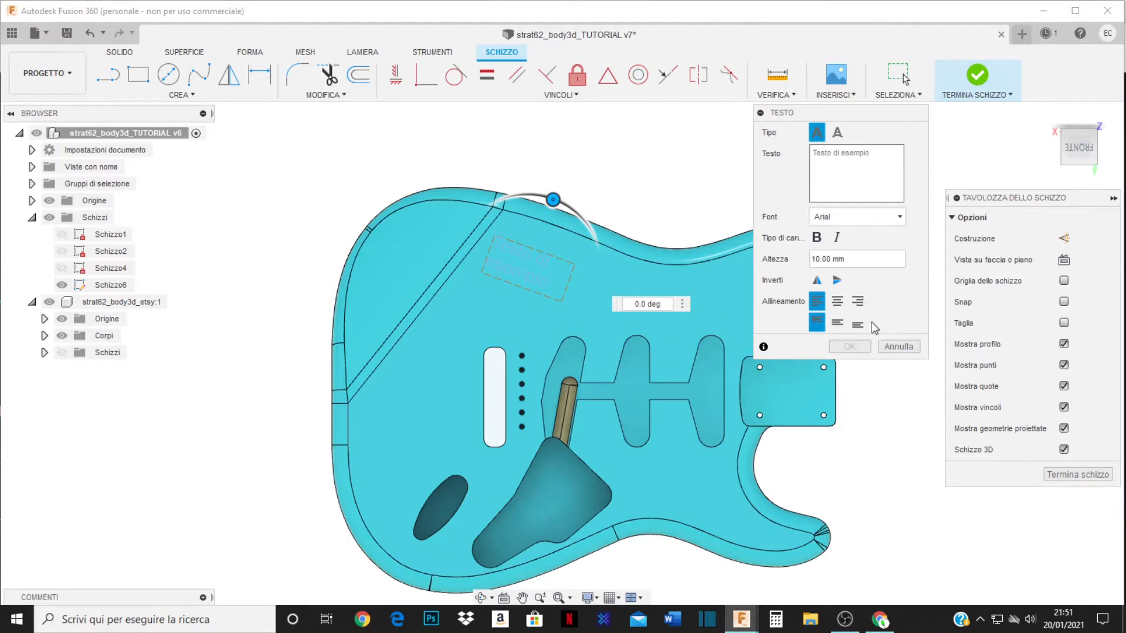
{"action": "right_click", "coordinate": [629, 226]}
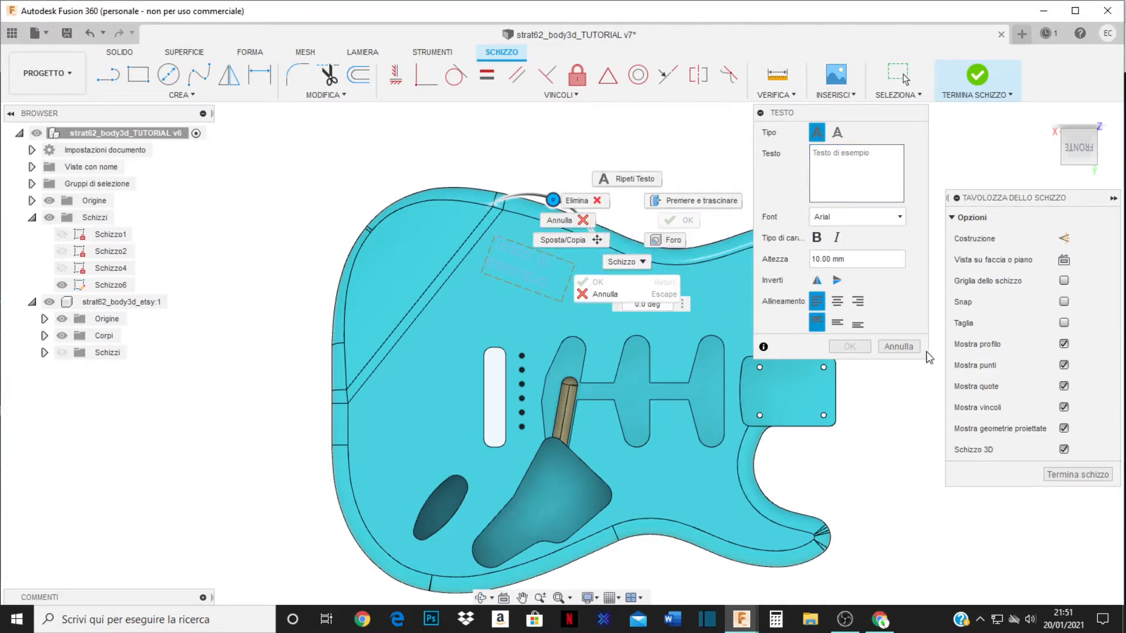
Enter "Pink Floyd" as the content of the rotated text frame.
{"action": "left_click", "coordinate": [878, 174]}
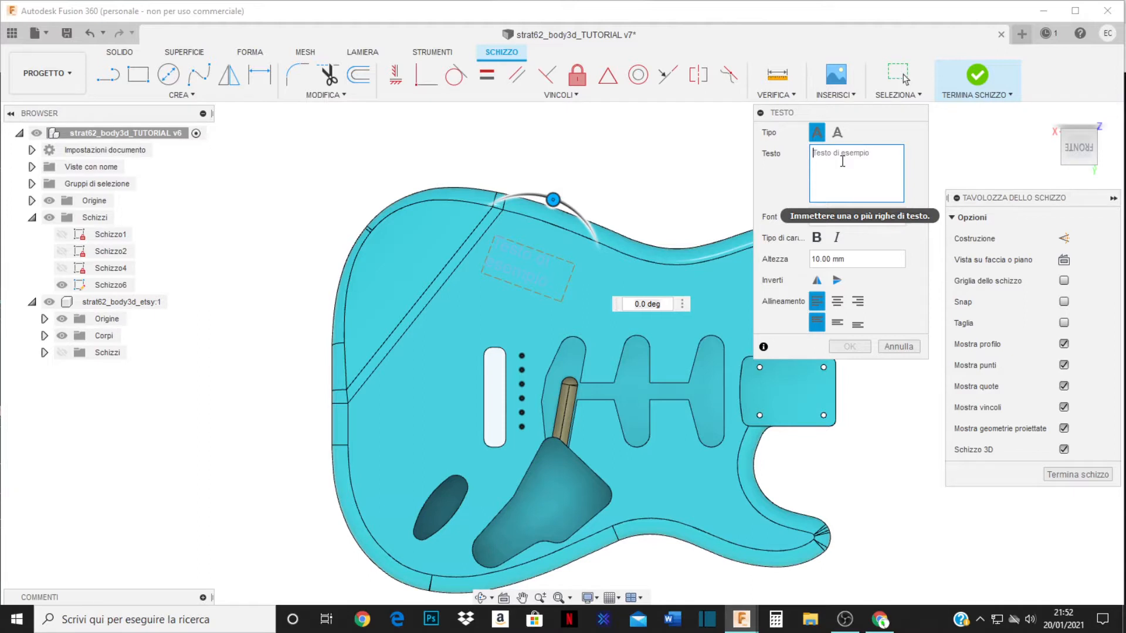
{"action": "type", "text": "Pink F"}
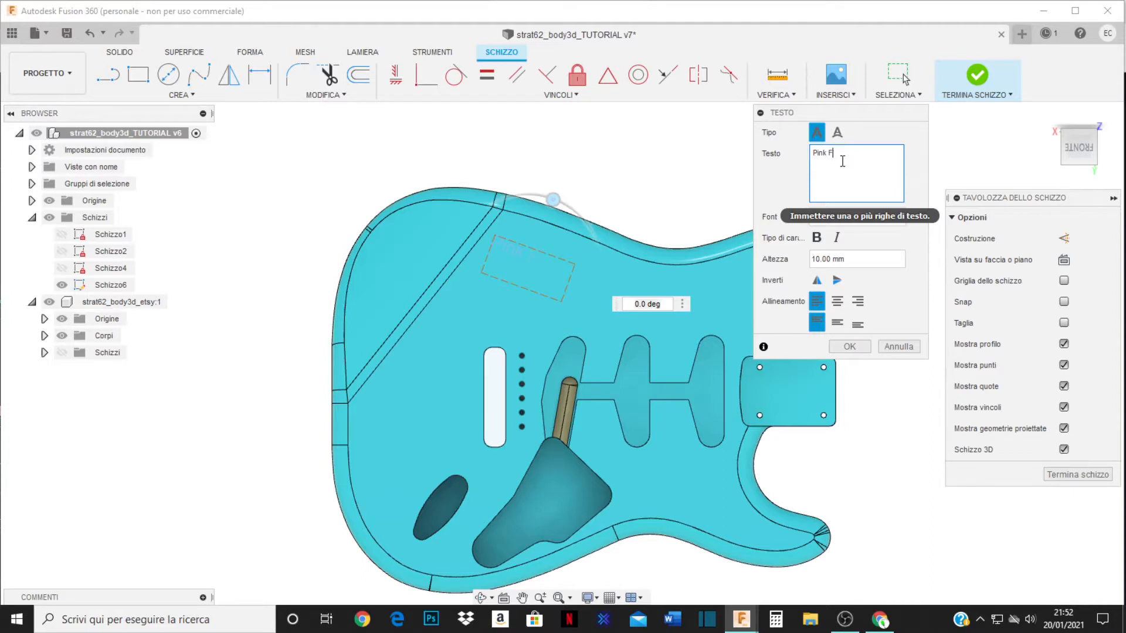
{"action": "type", "text": "loy"}
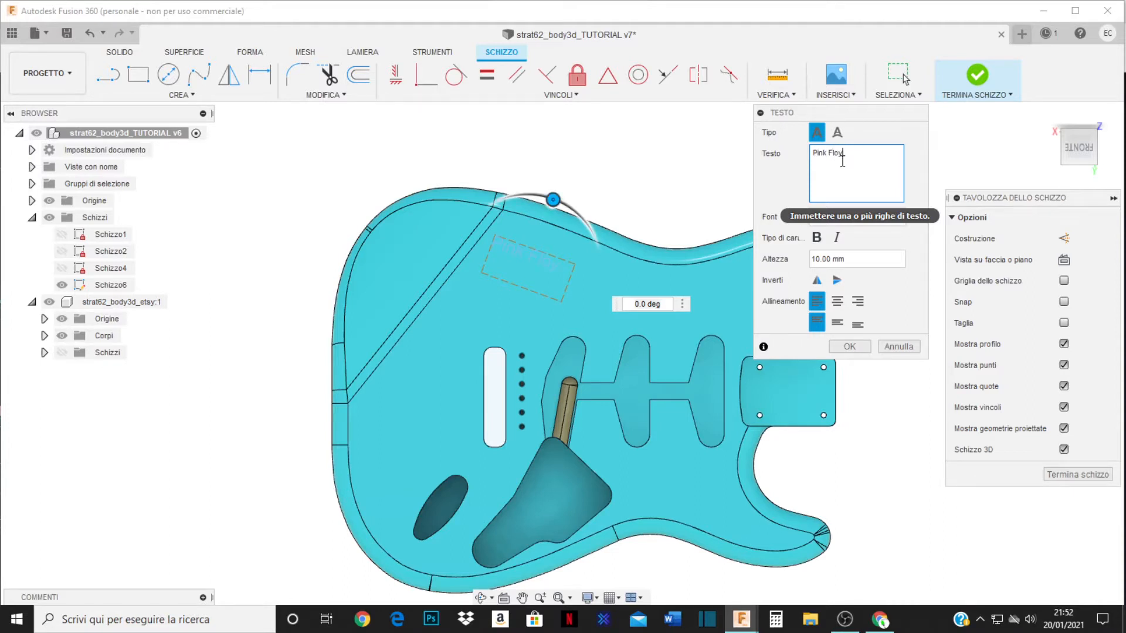
{"action": "type", "text": "d"}
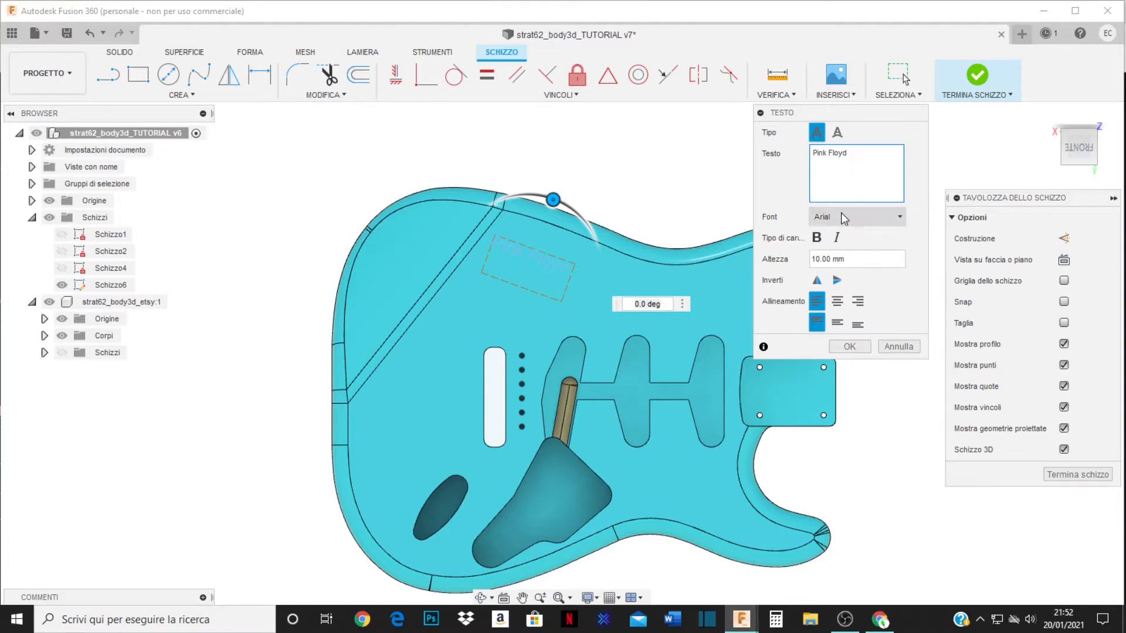
Set the font of the "Pink Floyd" text to Sitka.
{"action": "left_click", "coordinate": [855, 217]}
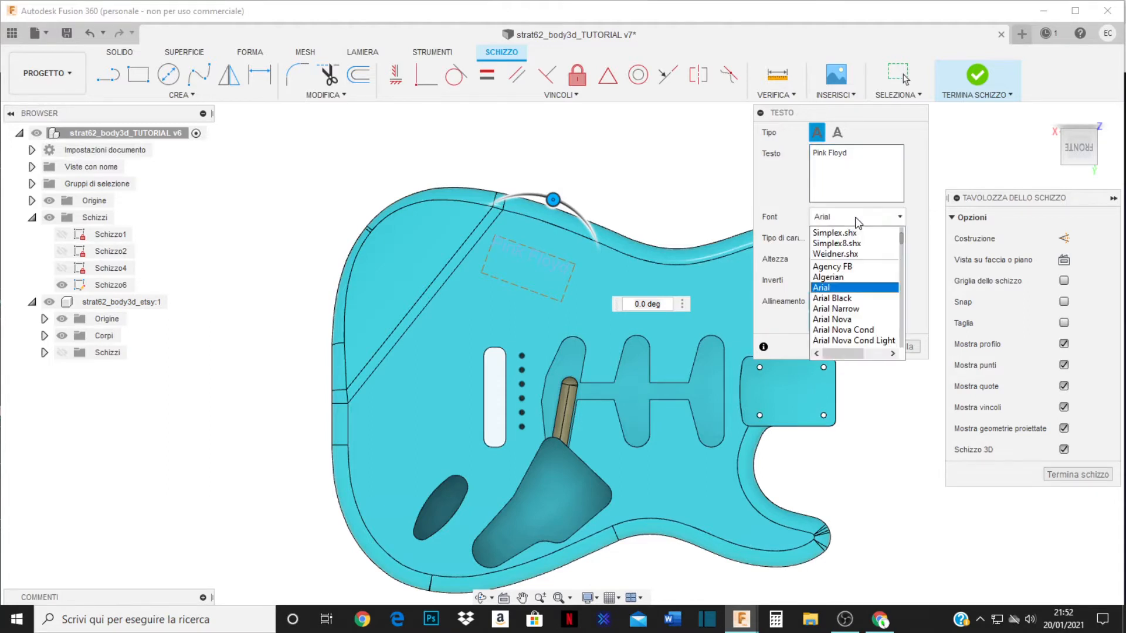
{"action": "scroll", "coordinate": [859, 316], "scroll_direction": "down", "scroll_amount": 1}
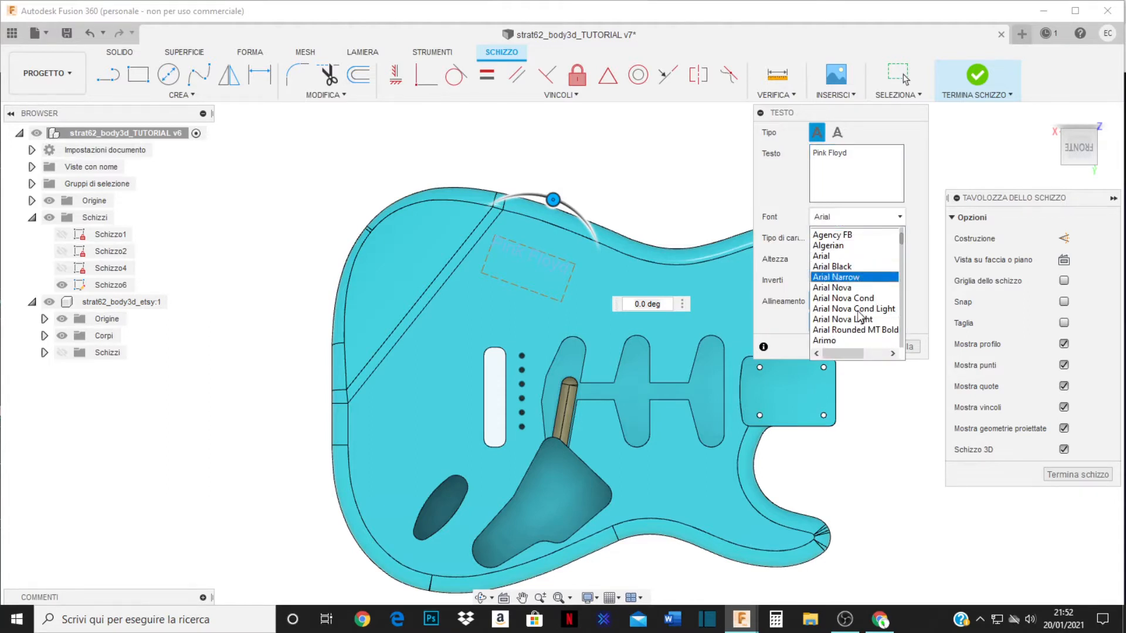
{"action": "scroll", "coordinate": [859, 316], "scroll_direction": "down", "scroll_amount": 3}
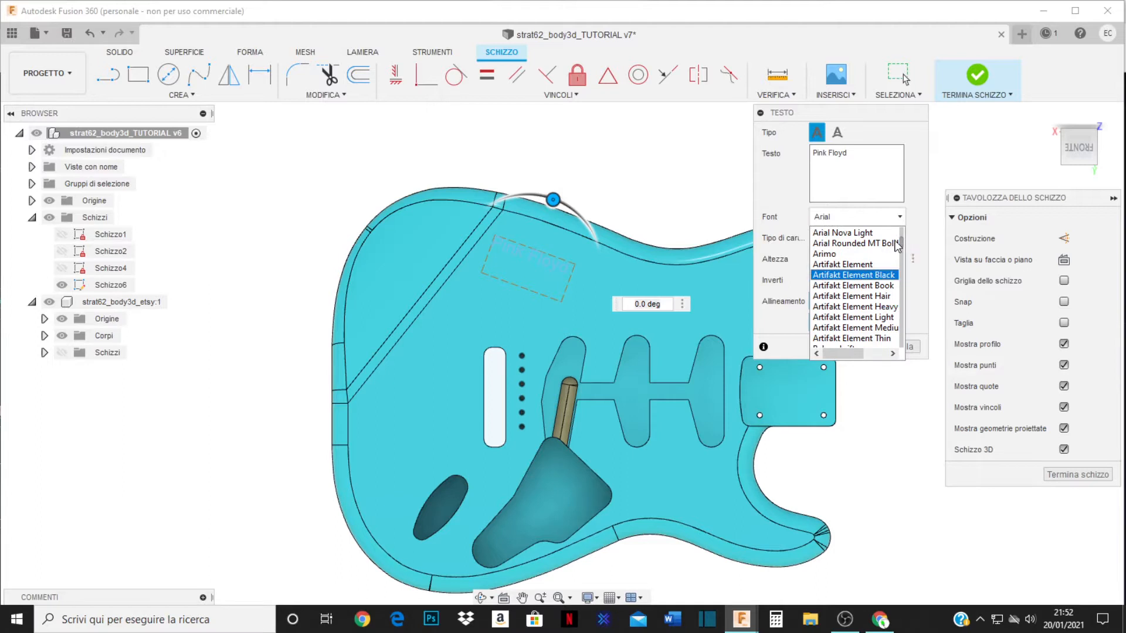
{"action": "left_click_drag", "start_coordinate": [899, 243], "coordinate": [900, 333]}
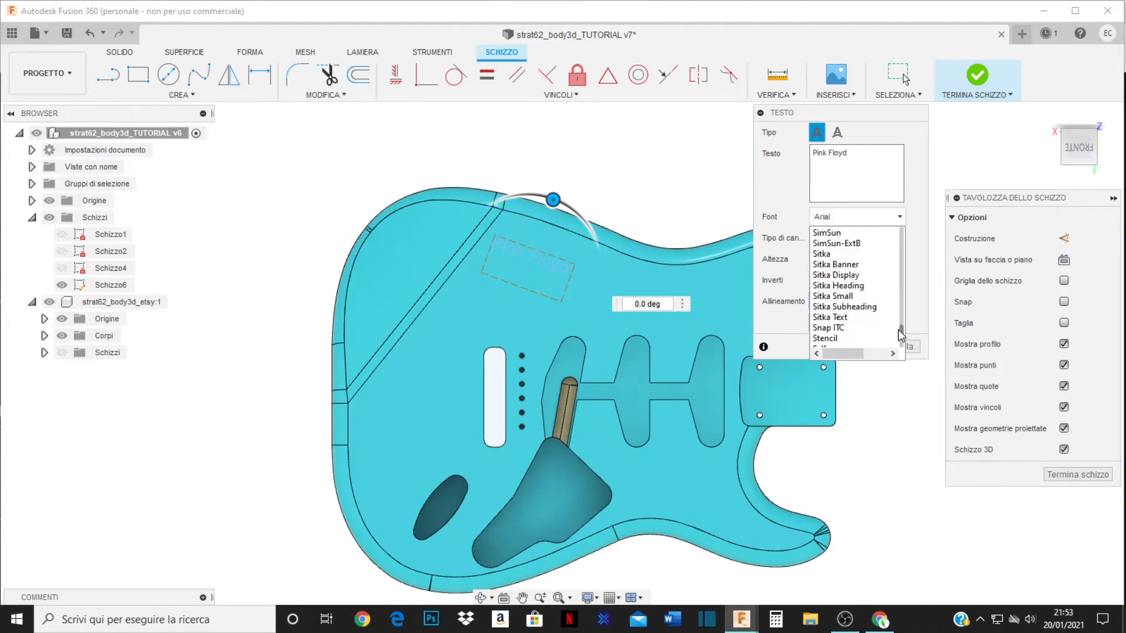
{"action": "left_click", "coordinate": [827, 253]}
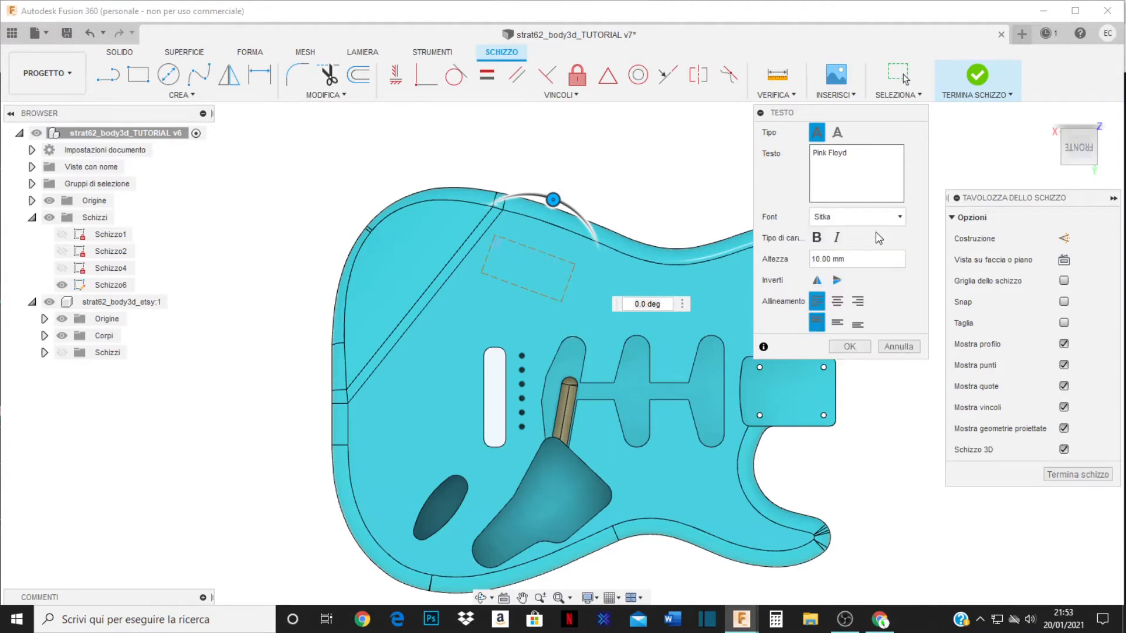
{"action": "left_click", "coordinate": [895, 220]}
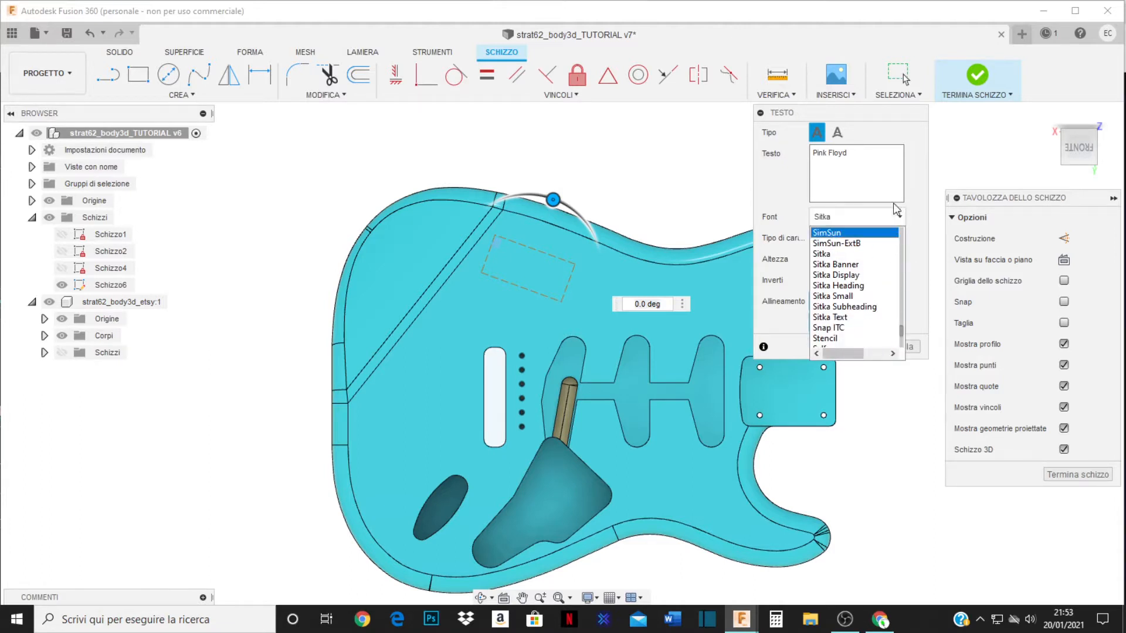
{"action": "left_click", "coordinate": [882, 186]}
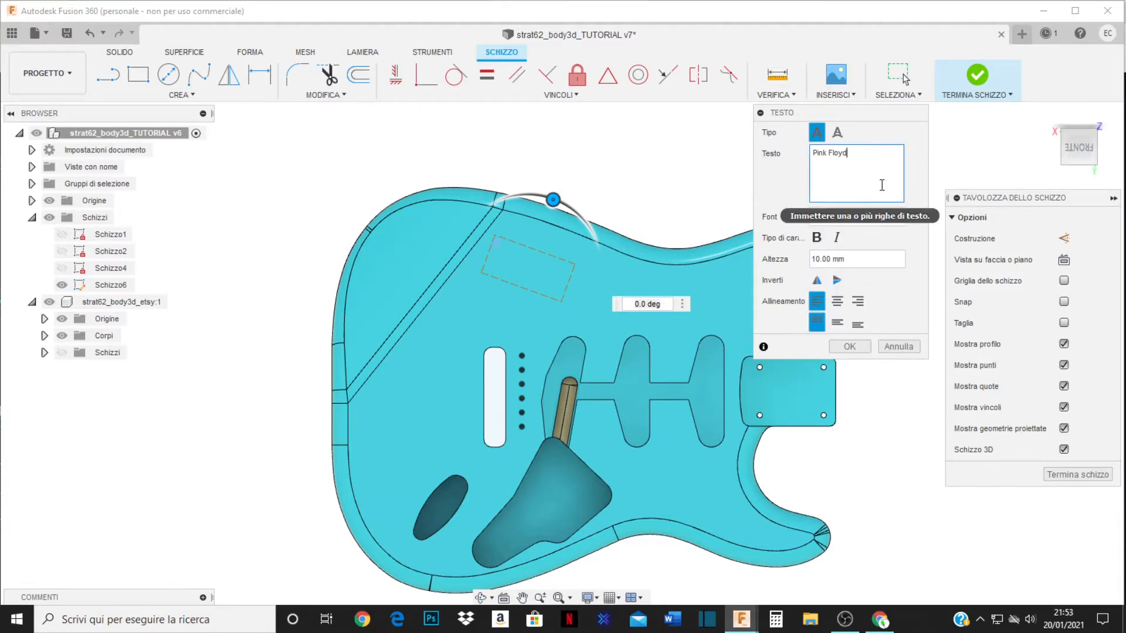
Apply the italic style to the "Pink Floyd" text and create it in the sketch.
{"action": "left_click", "coordinate": [837, 237]}
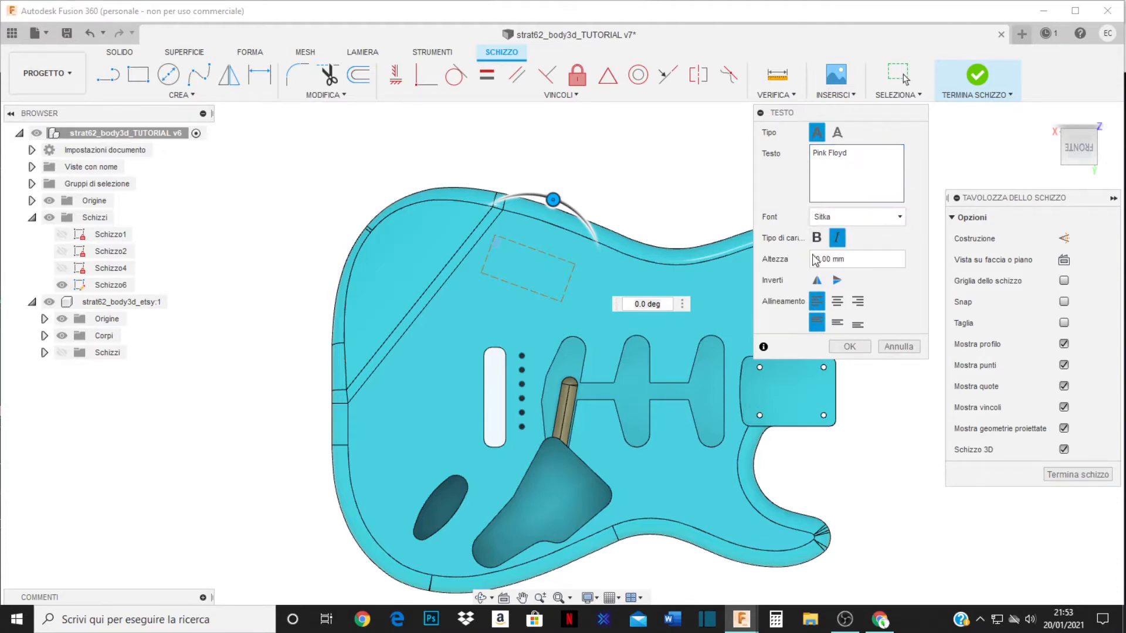
{"action": "left_click", "coordinate": [848, 346]}
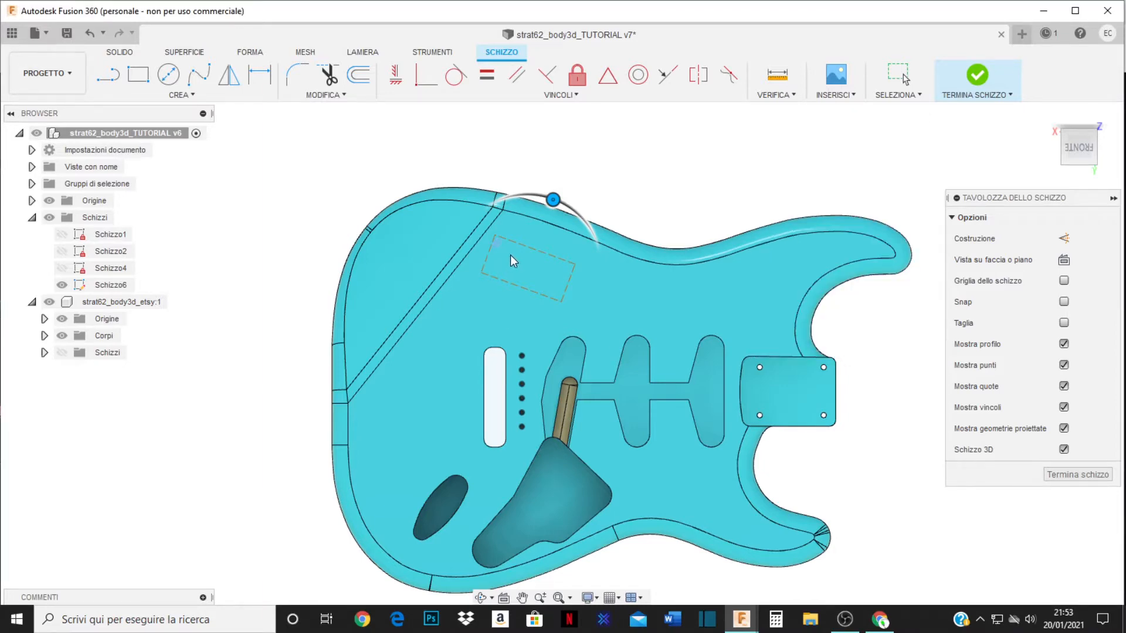
{"action": "key", "text": "Escape"}
Check the created lettering inside its frame up close and undo the text creation.
{"action": "scroll", "coordinate": [494, 255], "scroll_direction": "up", "scroll_amount": 2}
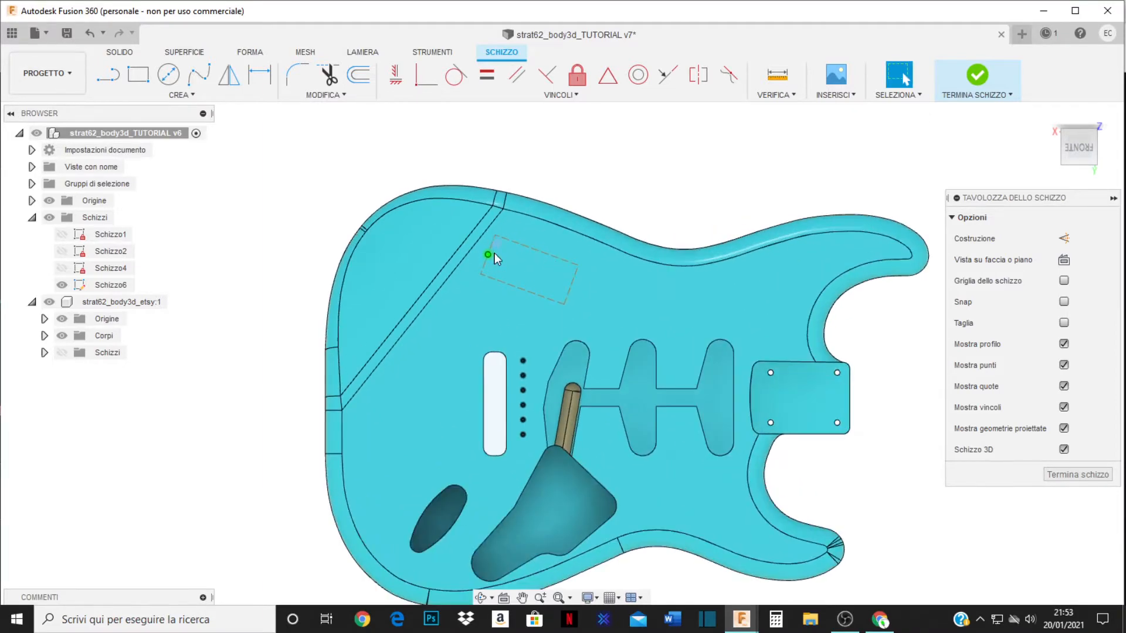
{"action": "scroll", "coordinate": [496, 258], "scroll_direction": "up", "scroll_amount": 5}
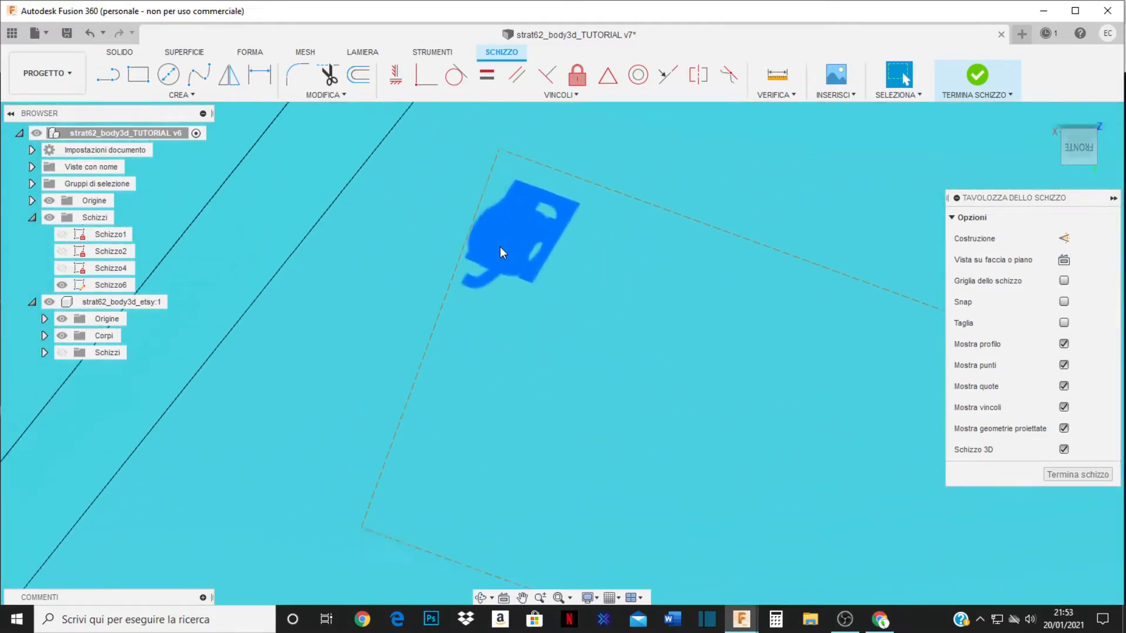
{"action": "scroll", "coordinate": [500, 246], "scroll_direction": "down", "scroll_amount": 4}
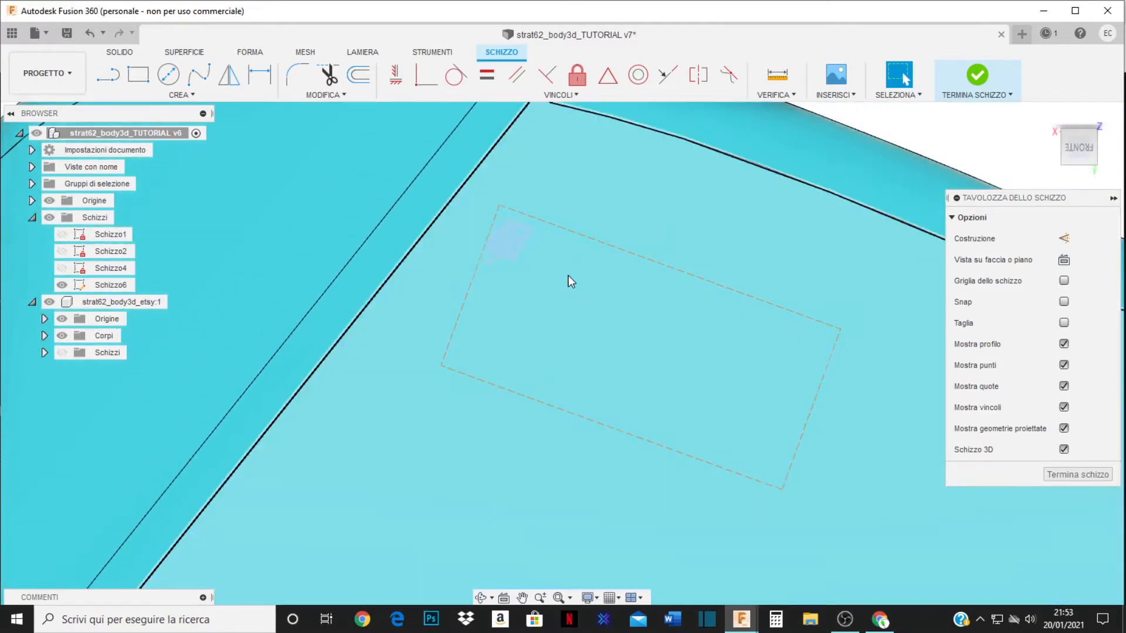
{"action": "scroll", "coordinate": [504, 255], "scroll_direction": "down", "scroll_amount": 4}
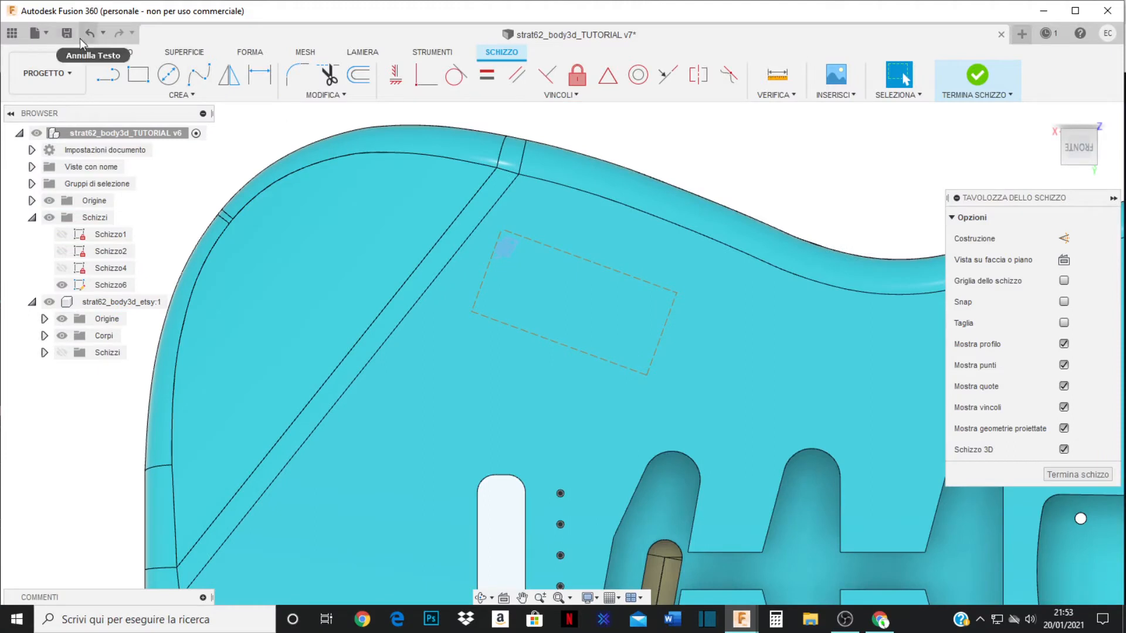
{"action": "left_click", "coordinate": [90, 32]}
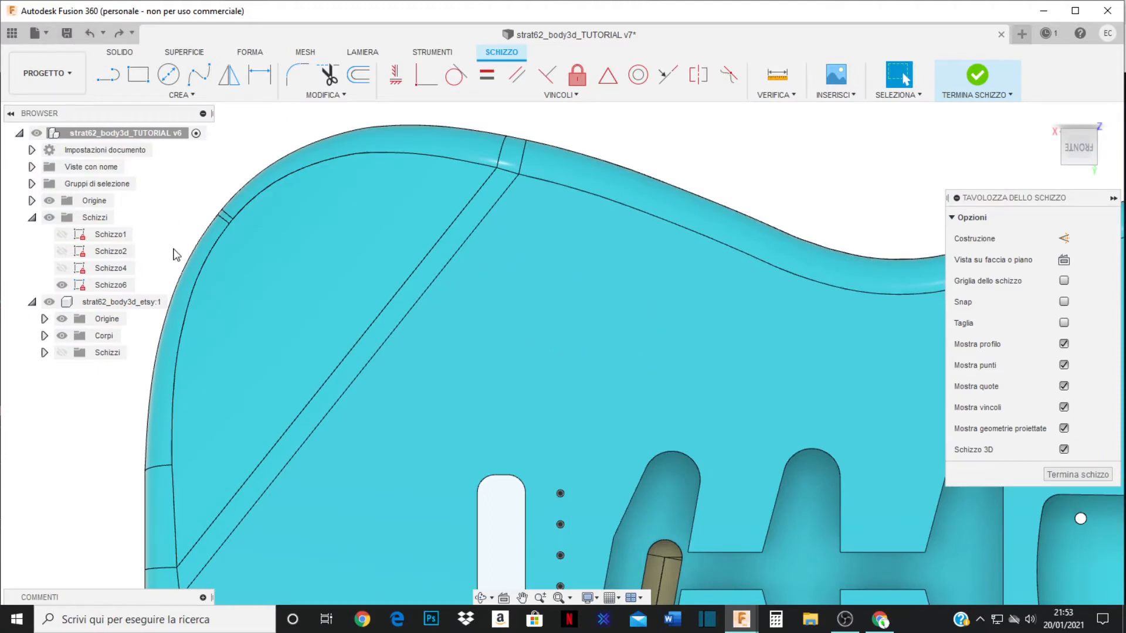
Place a new, larger text frame between the diagonal contour line and the body's upper edge, and rotate it -20 degrees.
{"action": "left_click", "coordinate": [172, 99]}
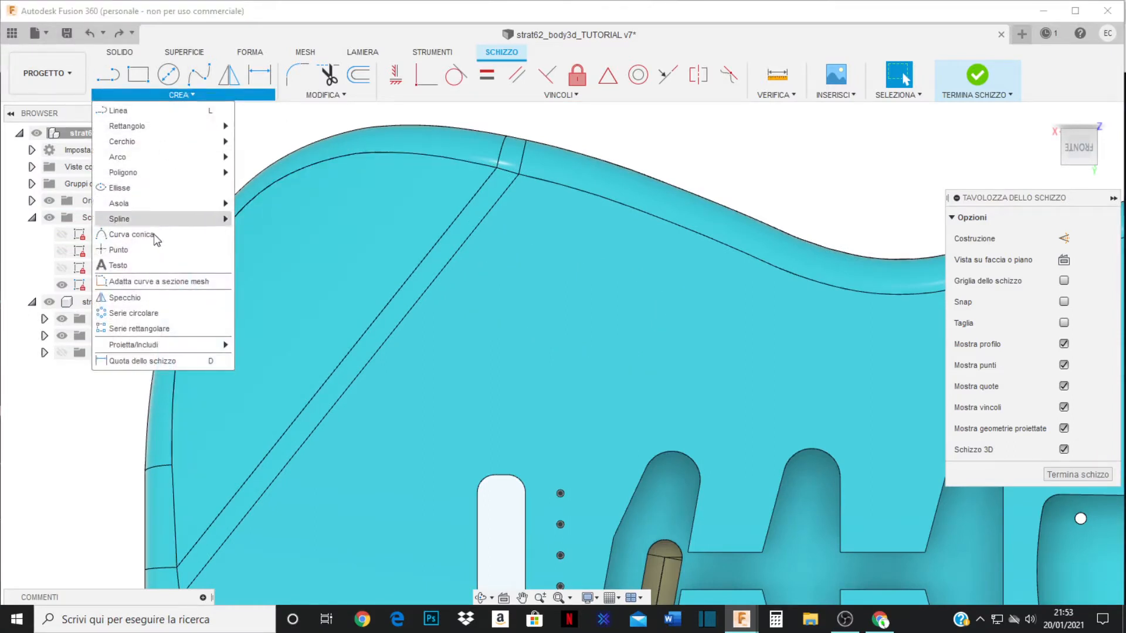
{"action": "left_click", "coordinate": [145, 268]}
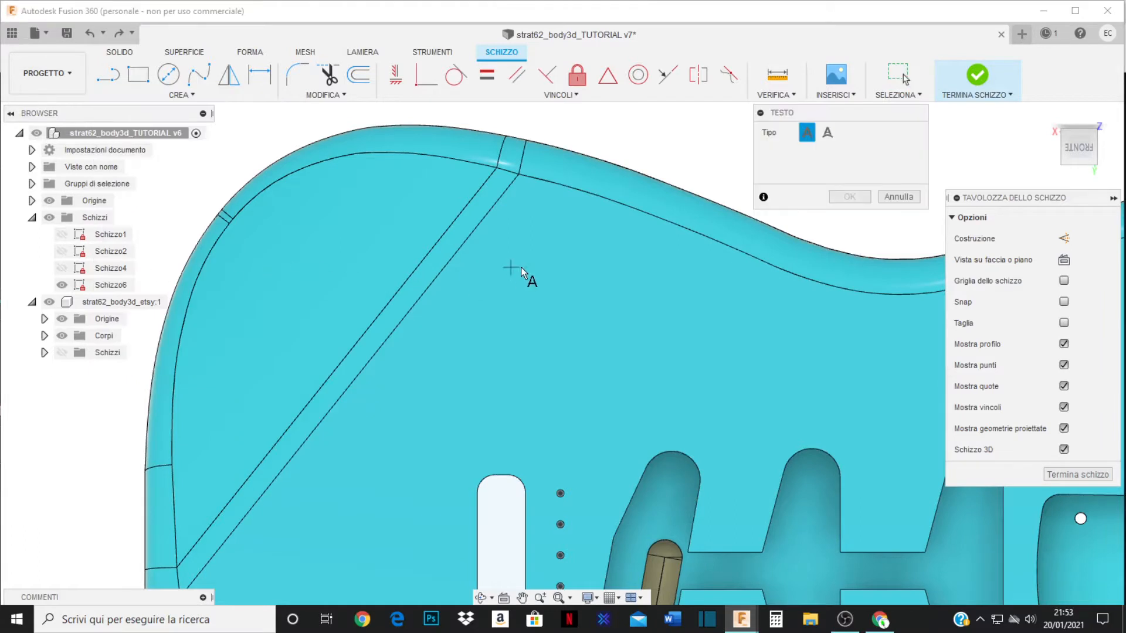
{"action": "left_click", "coordinate": [505, 345]}
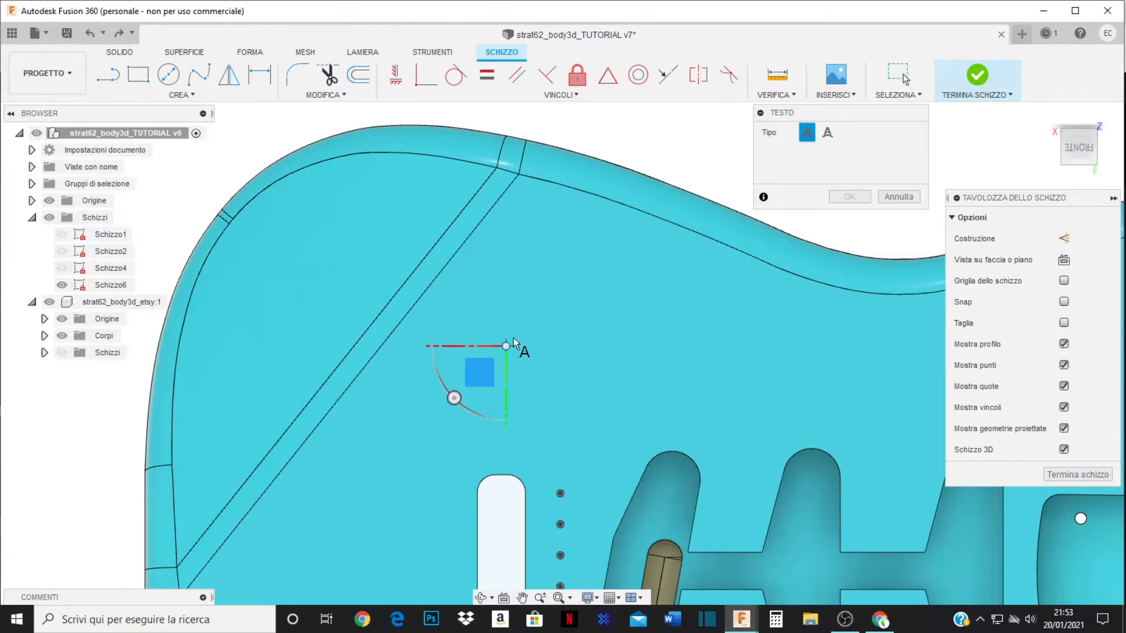
{"action": "left_click", "coordinate": [699, 255]}
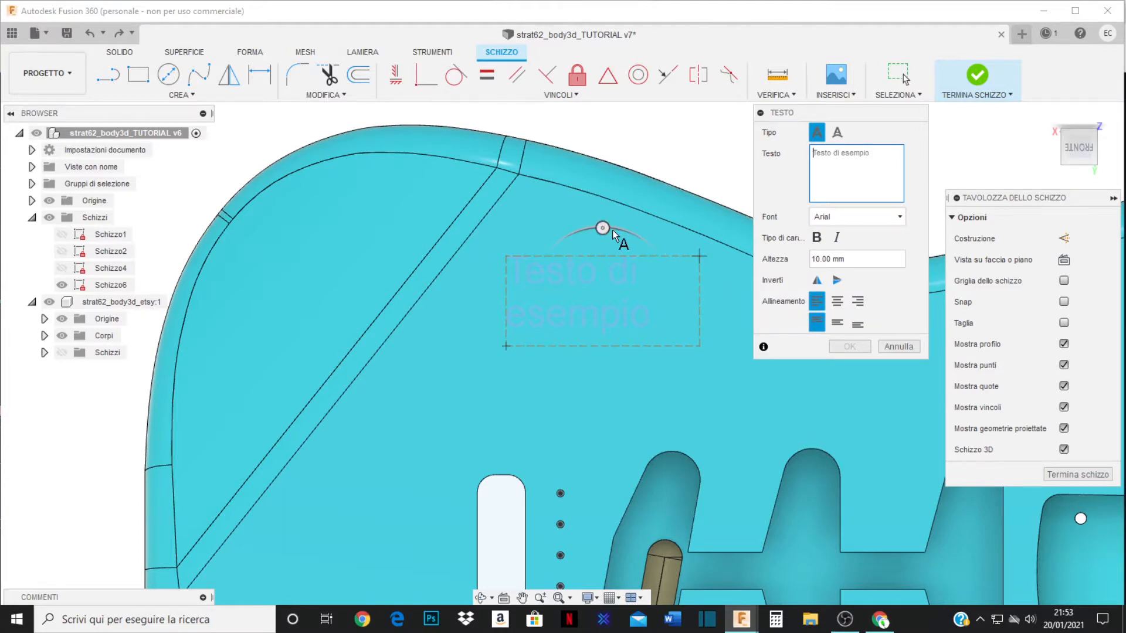
{"action": "left_click_drag", "start_coordinate": [601, 225], "coordinate": [631, 228]}
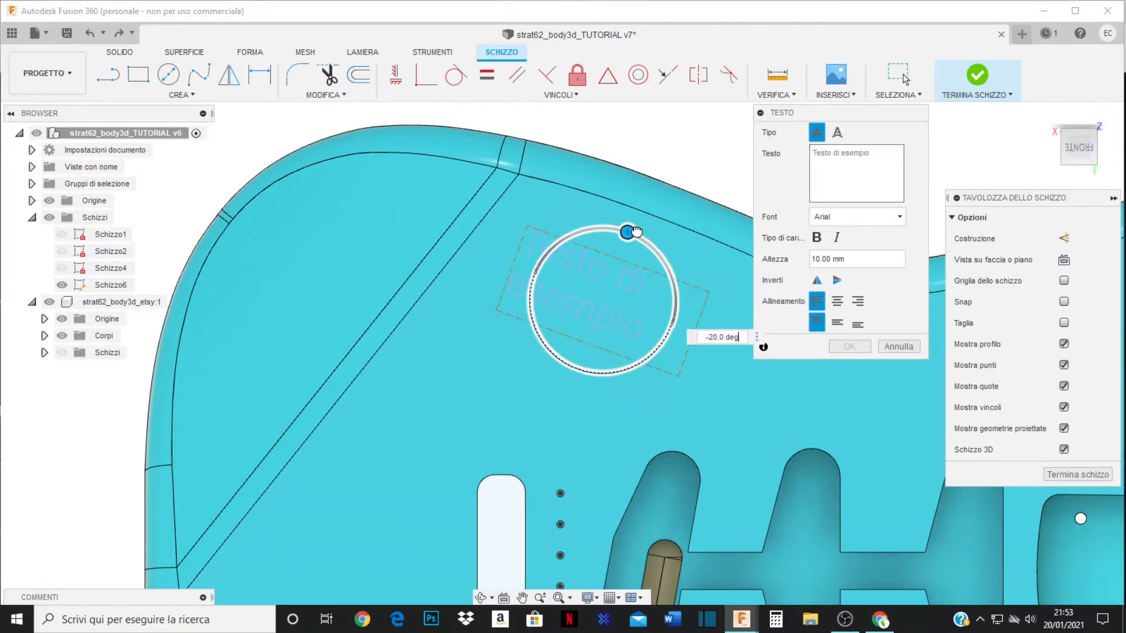
{"action": "key", "text": "Tab"}
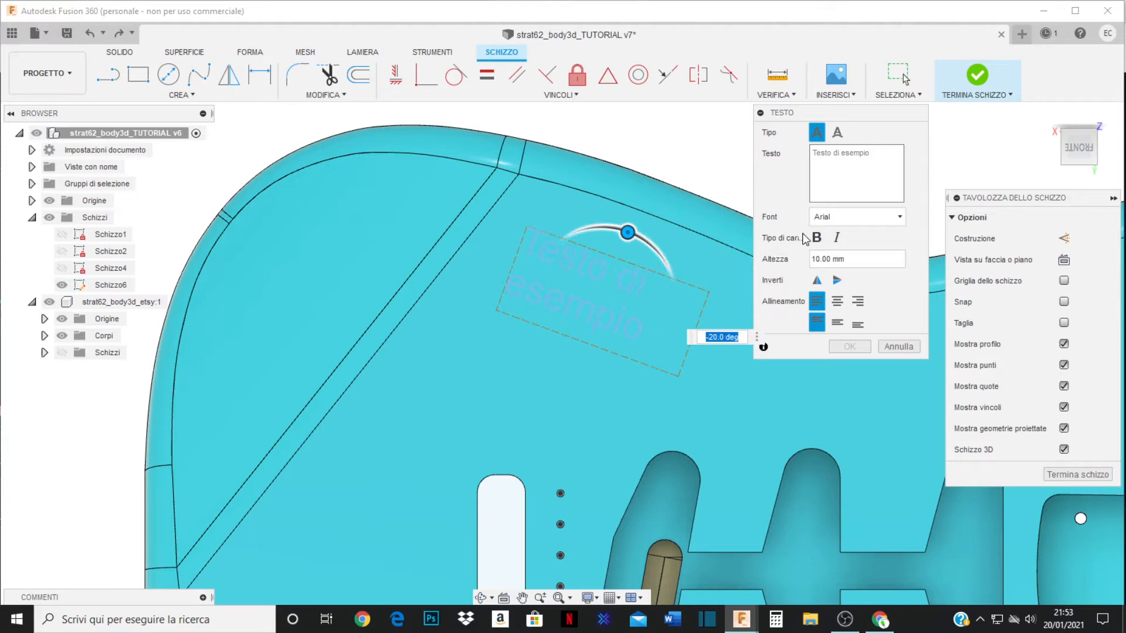
Enter "Pink Floyd" as the content of the rotated text frame.
{"action": "left_click", "coordinate": [832, 155]}
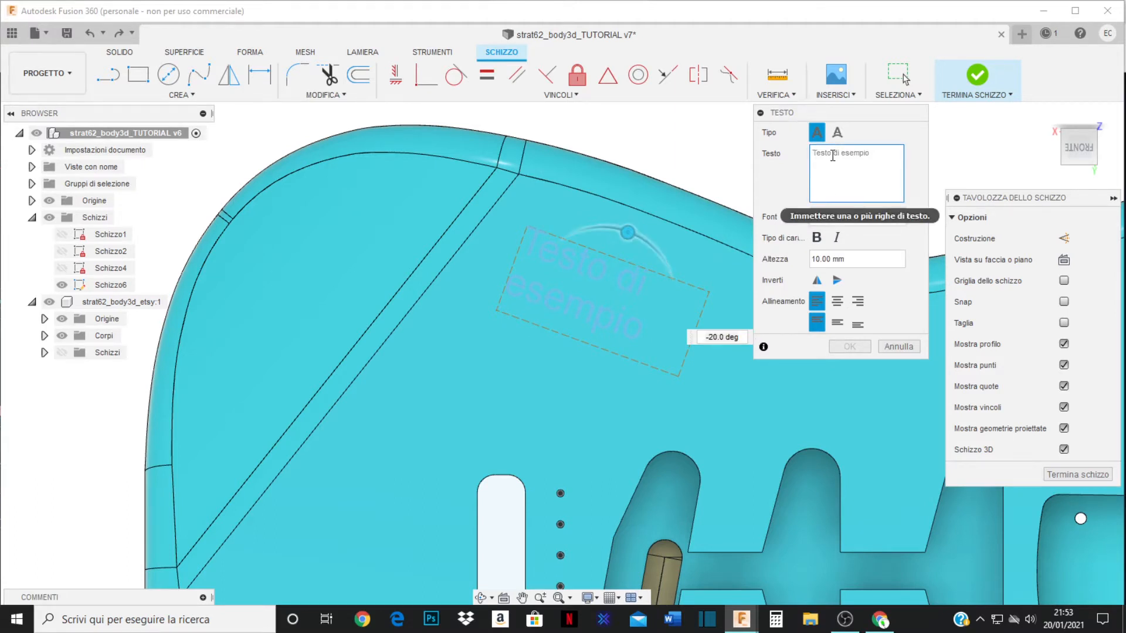
{"action": "type", "text": "Pin"}
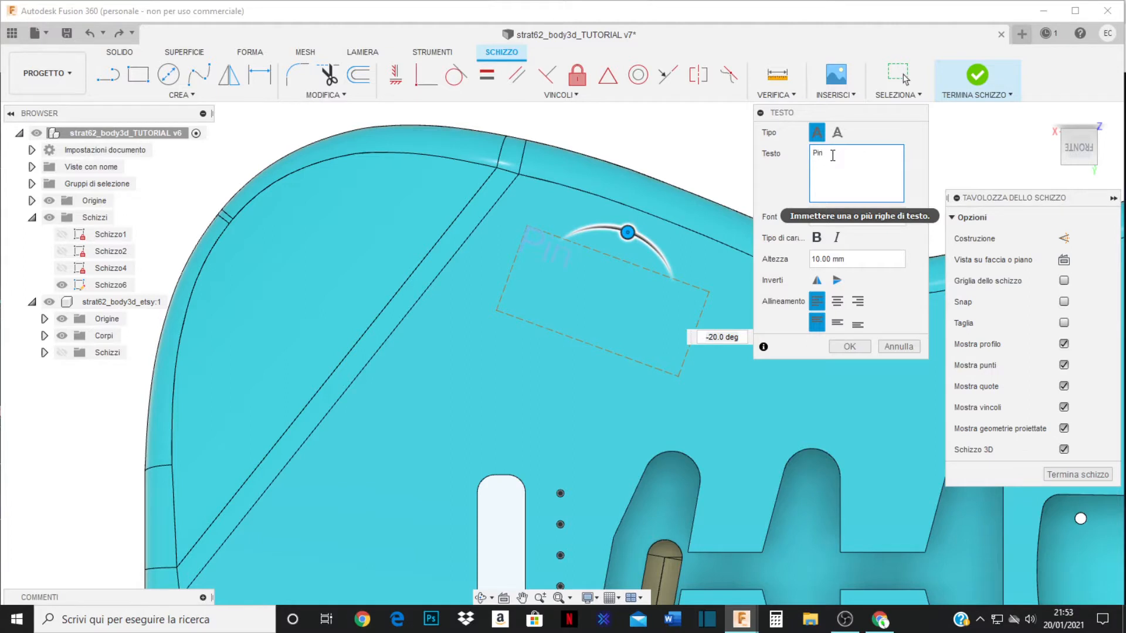
{"action": "type", "text": "k"}
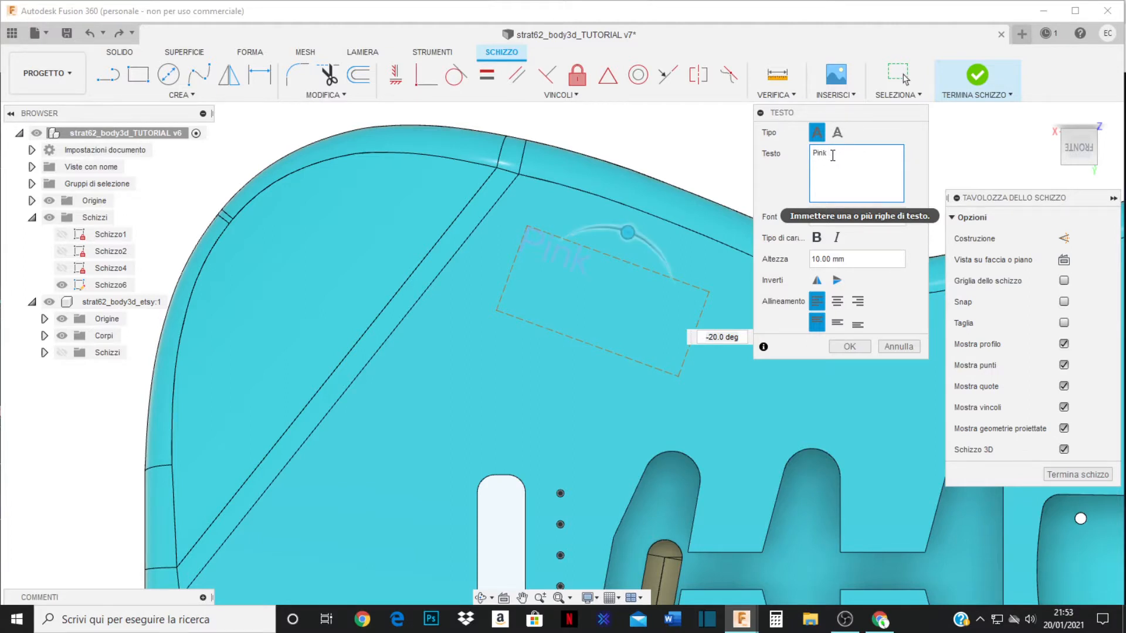
{"action": "type", "text": " Floyd"}
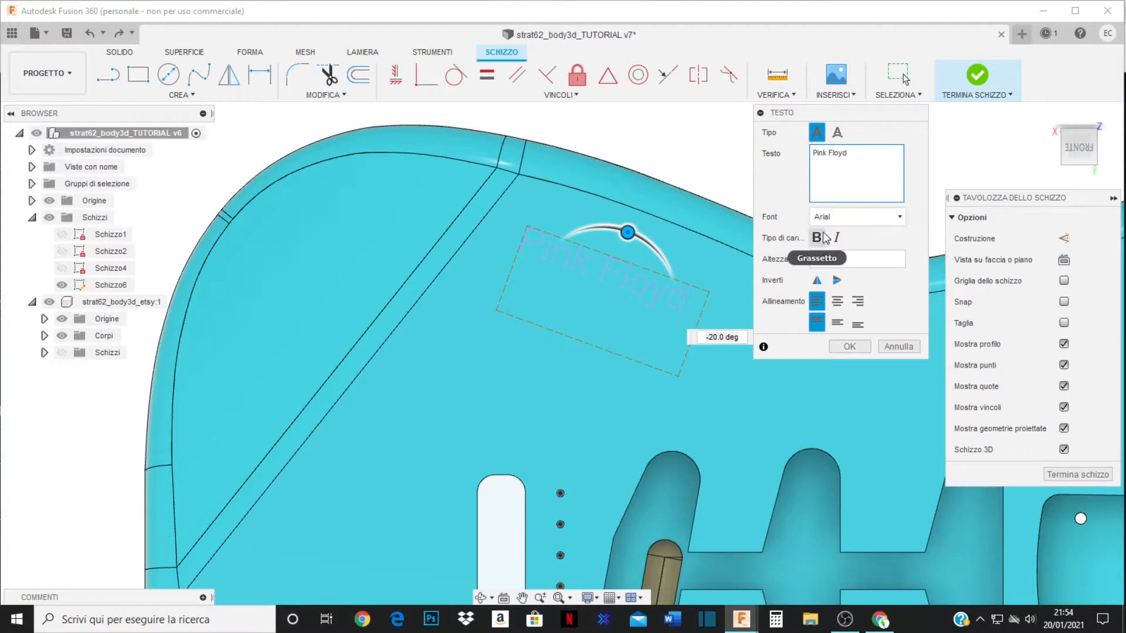
Set the font of the rotated "Pink Floyd" text to Centaur.
{"action": "left_click", "coordinate": [898, 218]}
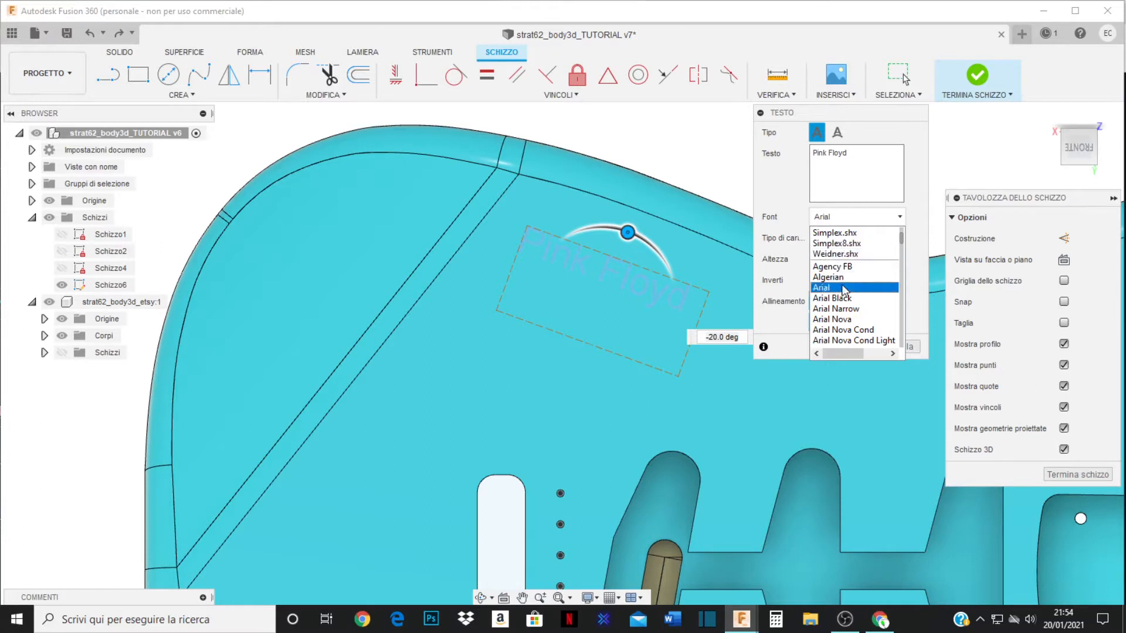
{"action": "scroll", "coordinate": [872, 314], "scroll_direction": "down", "scroll_amount": 15}
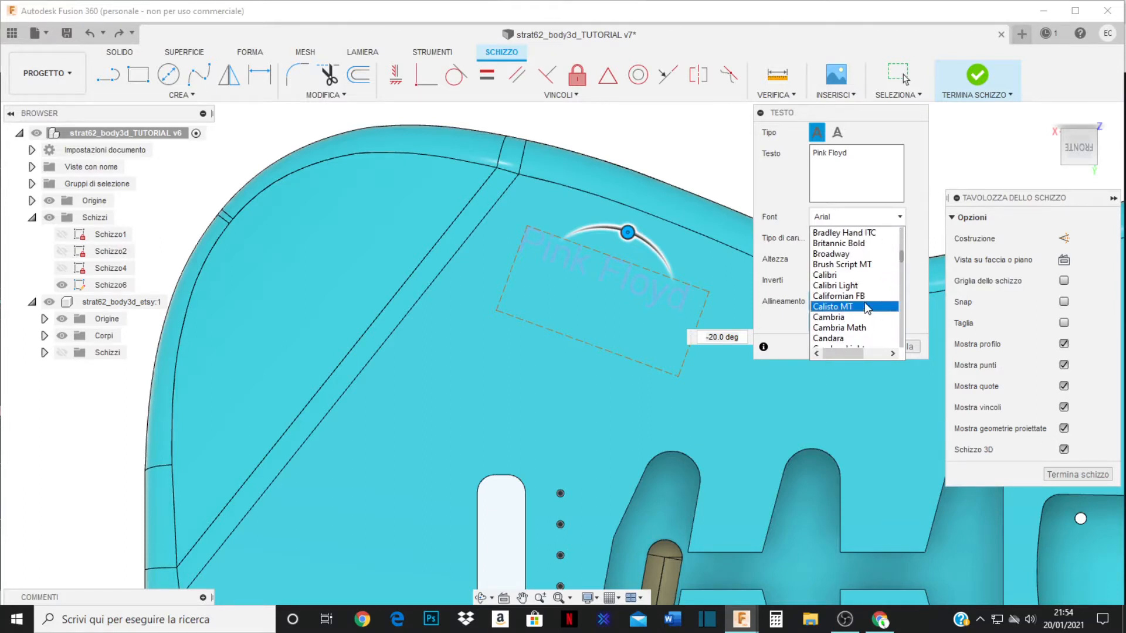
{"action": "scroll", "coordinate": [865, 305], "scroll_direction": "down", "scroll_amount": 3}
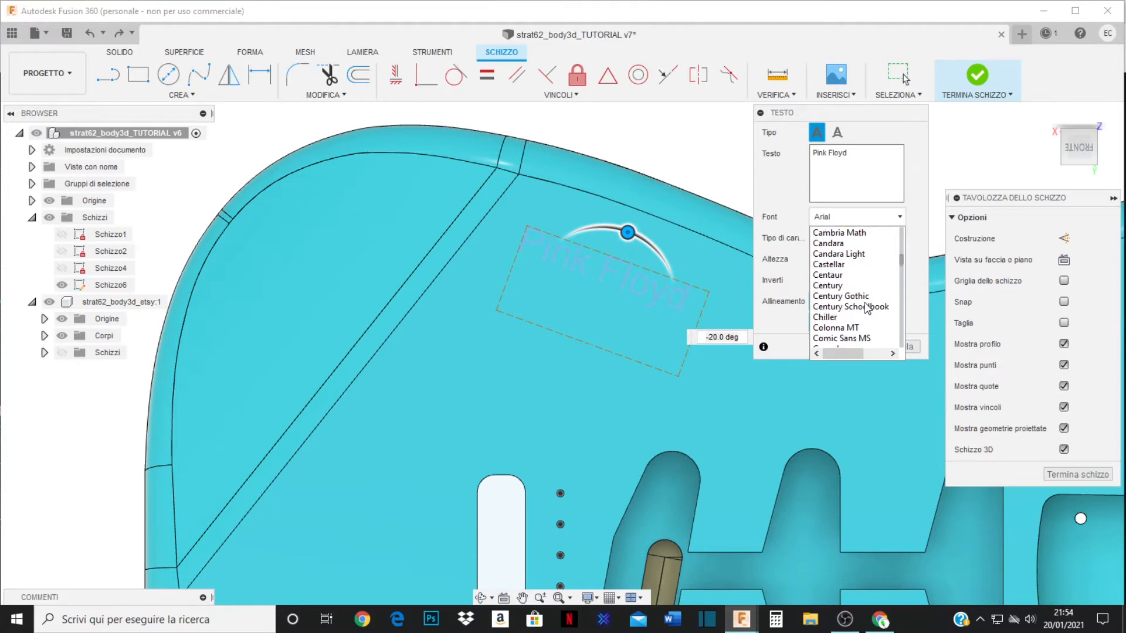
{"action": "left_click", "coordinate": [842, 275]}
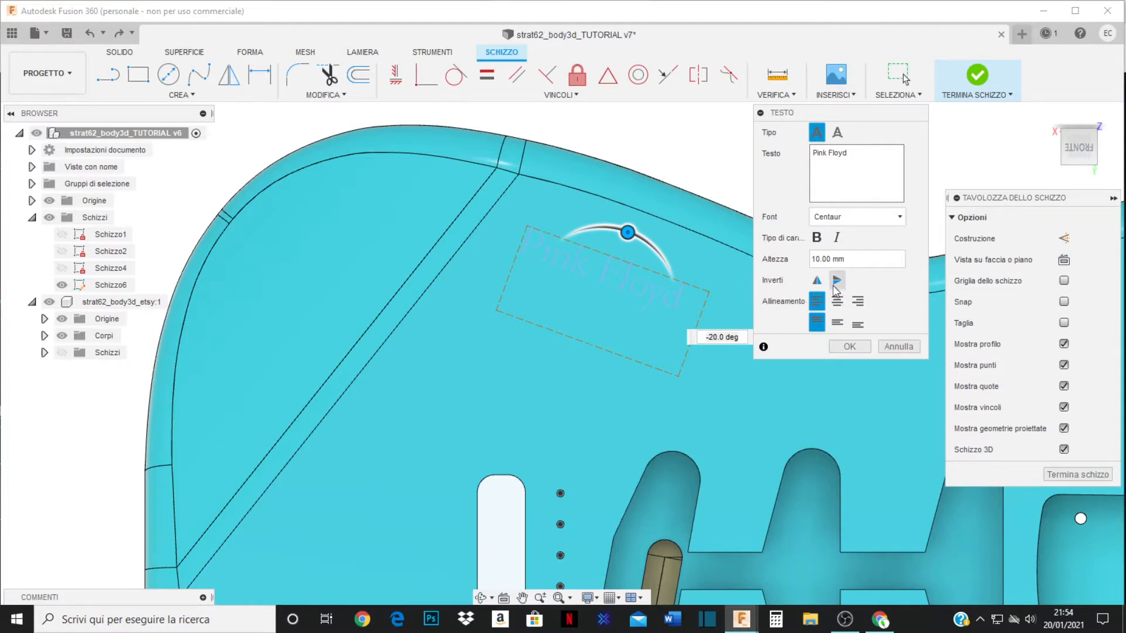
Set the text height to 20 mm and create the lettering in the sketch.
{"action": "mouse_move", "coordinate": [844, 260]}
{"action": "left_mouse_down"}
{"action": "mouse_move", "coordinate": [814, 259]}
{"action": "mouse_move", "coordinate": [834, 259]}
{"action": "left_mouse_up"}
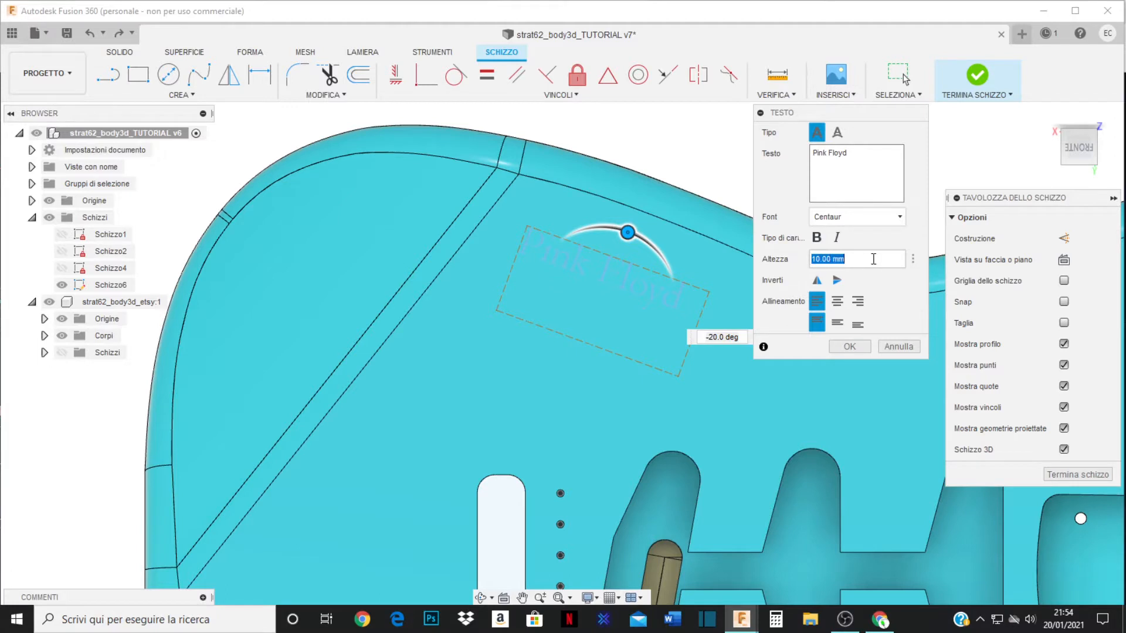
{"action": "type", "text": "20"}
{"action": "left_click", "coordinate": [861, 351]}
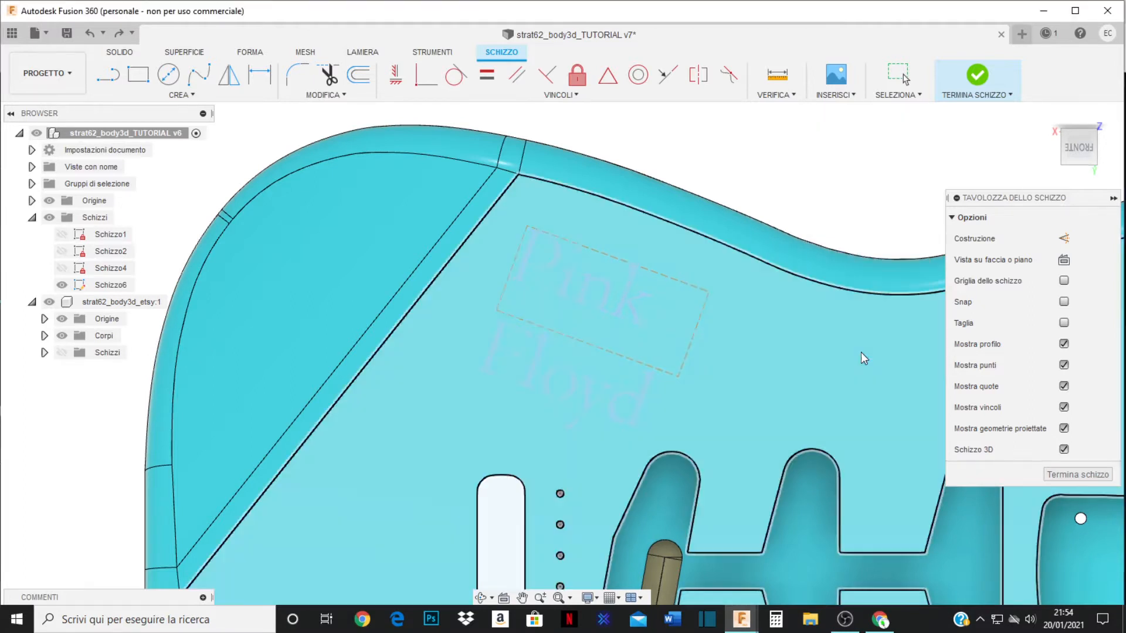
Move the "Pink Floyd" lettering closer to the body's upper contour edge and finish the sketch.
{"action": "left_click", "coordinate": [600, 288]}
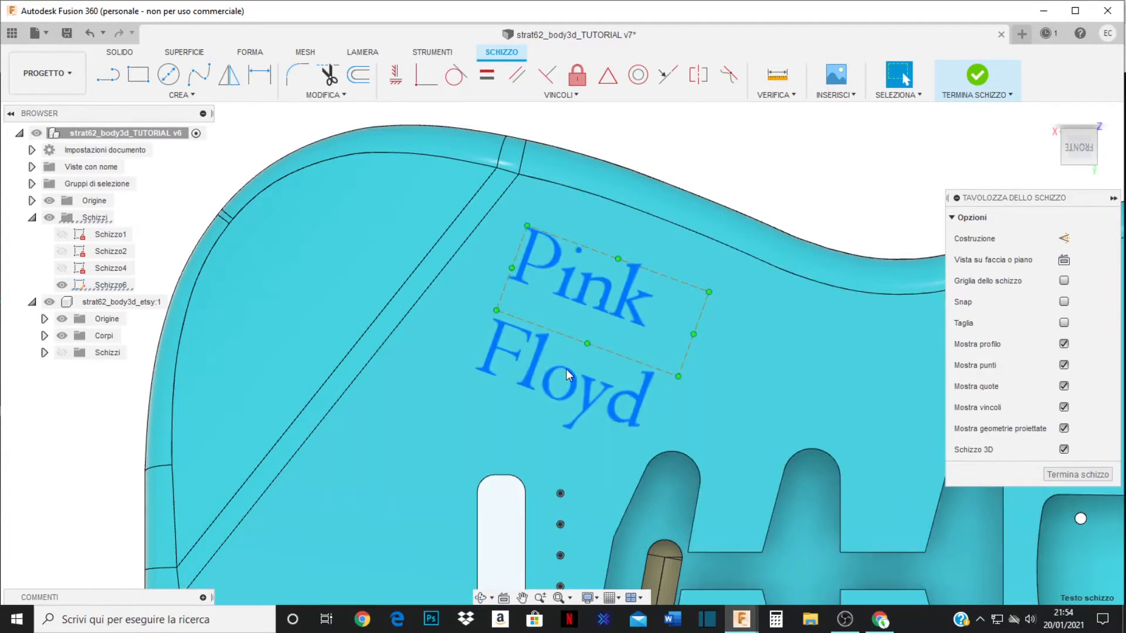
{"action": "left_click_drag", "start_coordinate": [604, 299], "coordinate": [628, 274]}
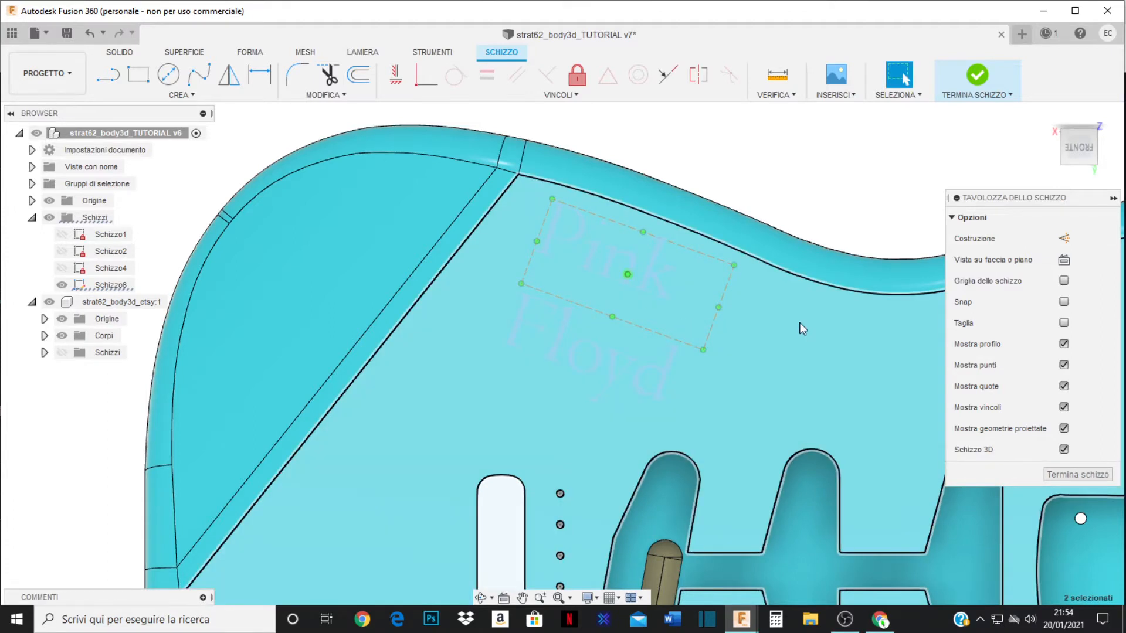
{"action": "left_click", "coordinate": [1074, 474]}
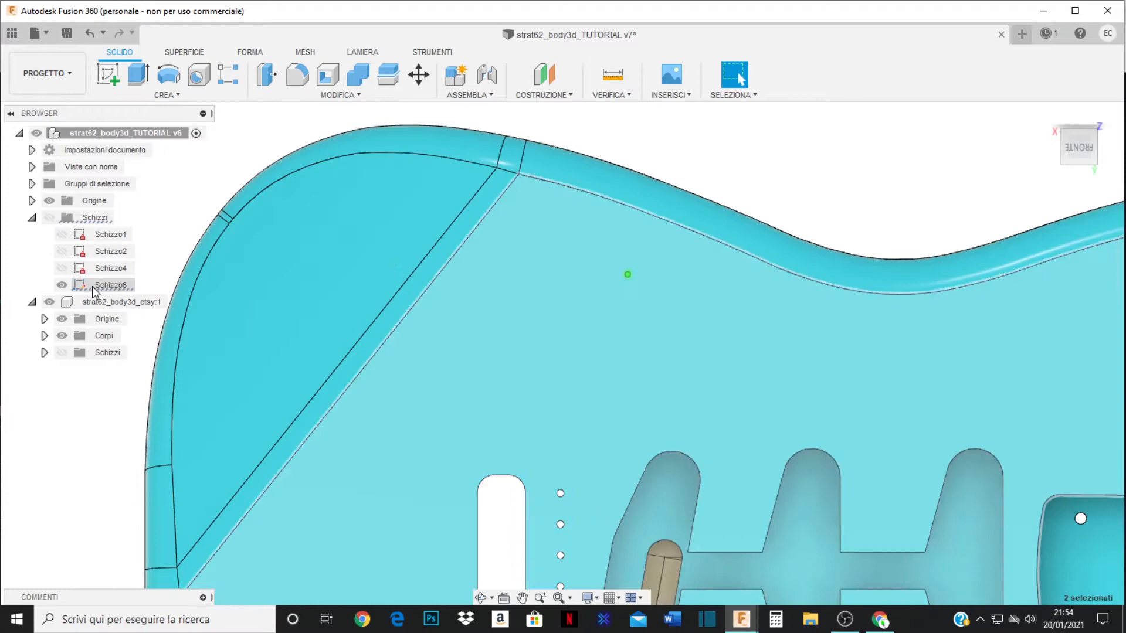
Locate the lettering sketch Schizzo6 on the body and turn its visibility on in the solid model.
{"action": "left_click", "coordinate": [103, 287]}
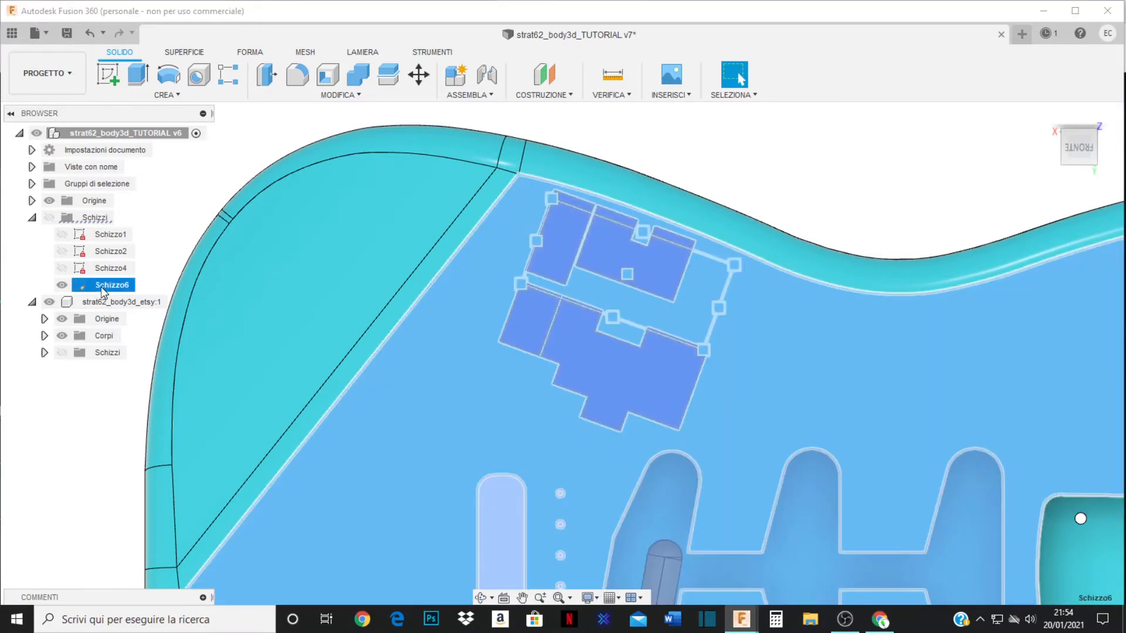
{"action": "scroll", "coordinate": [586, 234], "scroll_direction": "down", "scroll_amount": 6}
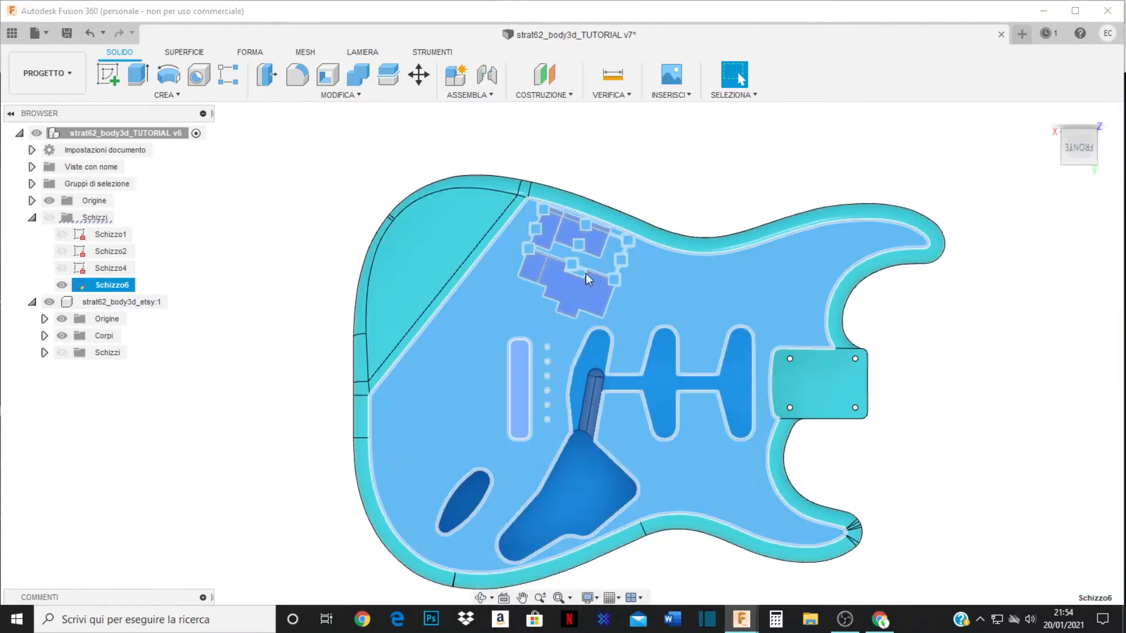
{"action": "middle_click_drag", "start_coordinate": [595, 293], "coordinate": [575, 303]}
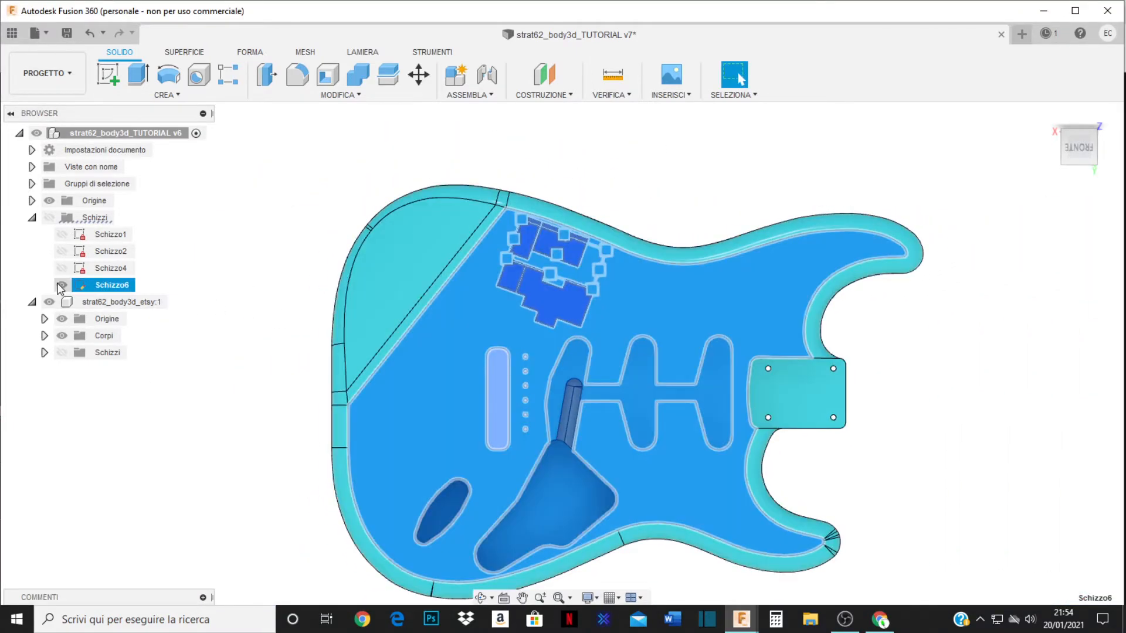
{"action": "left_click", "coordinate": [62, 285]}
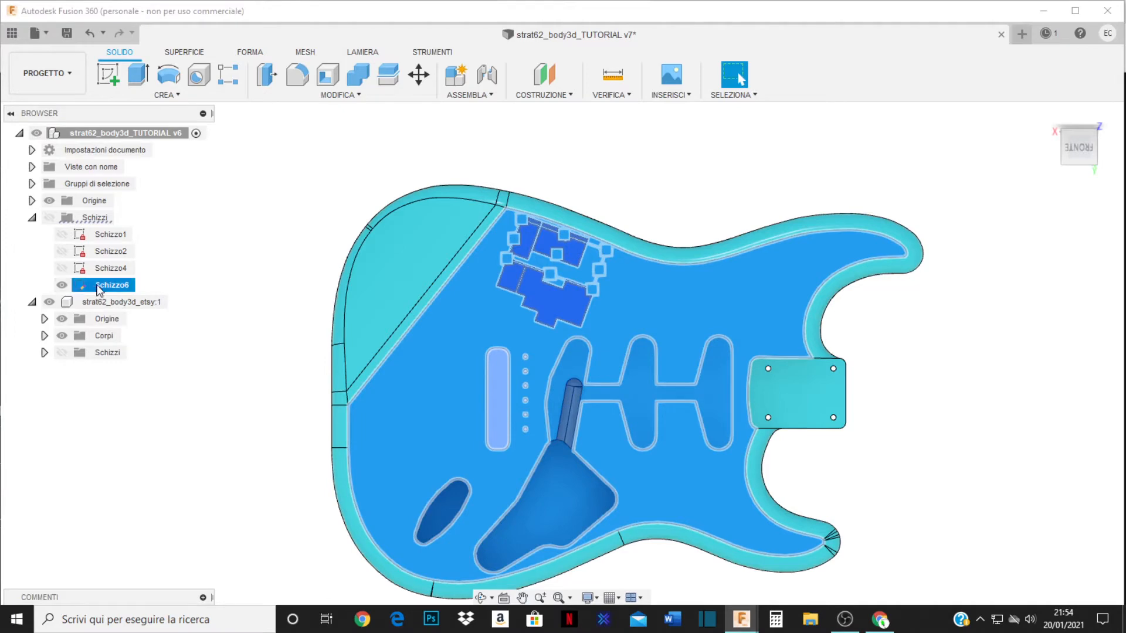
{"action": "left_click", "coordinate": [63, 285]}
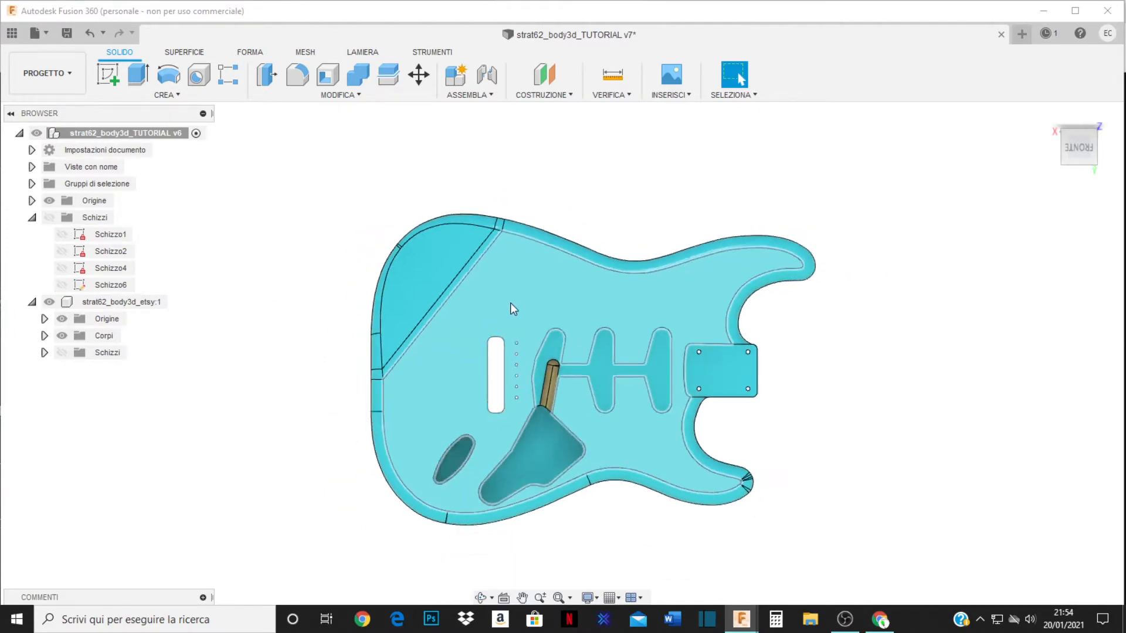
{"action": "scroll", "coordinate": [407, 327], "scroll_direction": "up", "scroll_amount": 3}
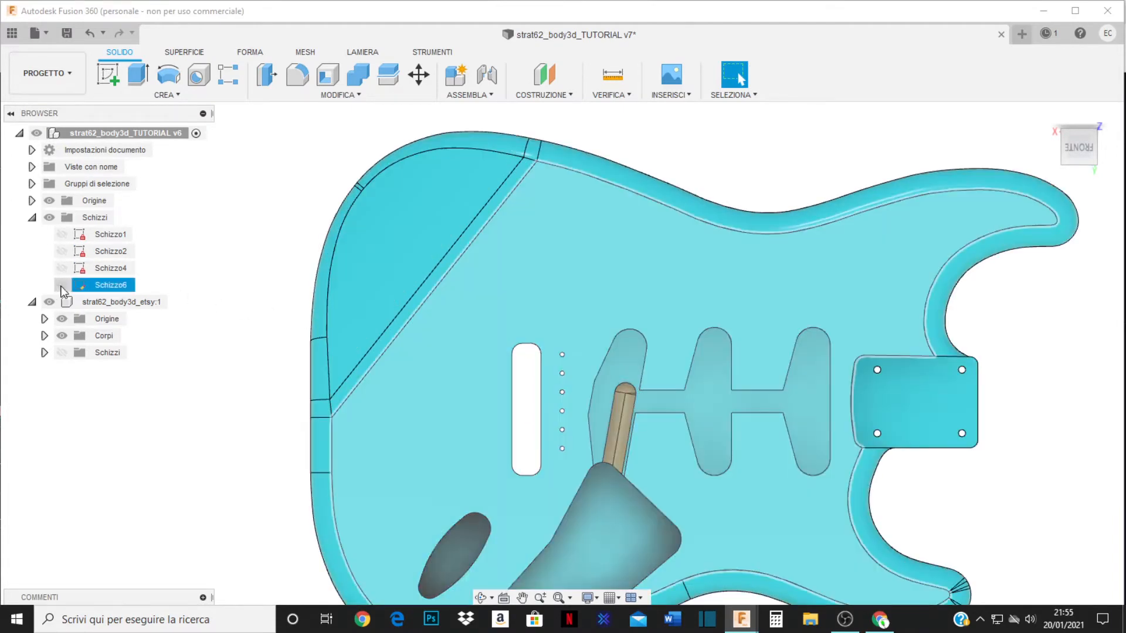
{"action": "left_click", "coordinate": [61, 285]}
{"action": "scroll", "coordinate": [572, 290], "scroll_direction": "down", "scroll_amount": 2}
{"action": "scroll", "coordinate": [585, 249], "scroll_direction": "up", "scroll_amount": 3}
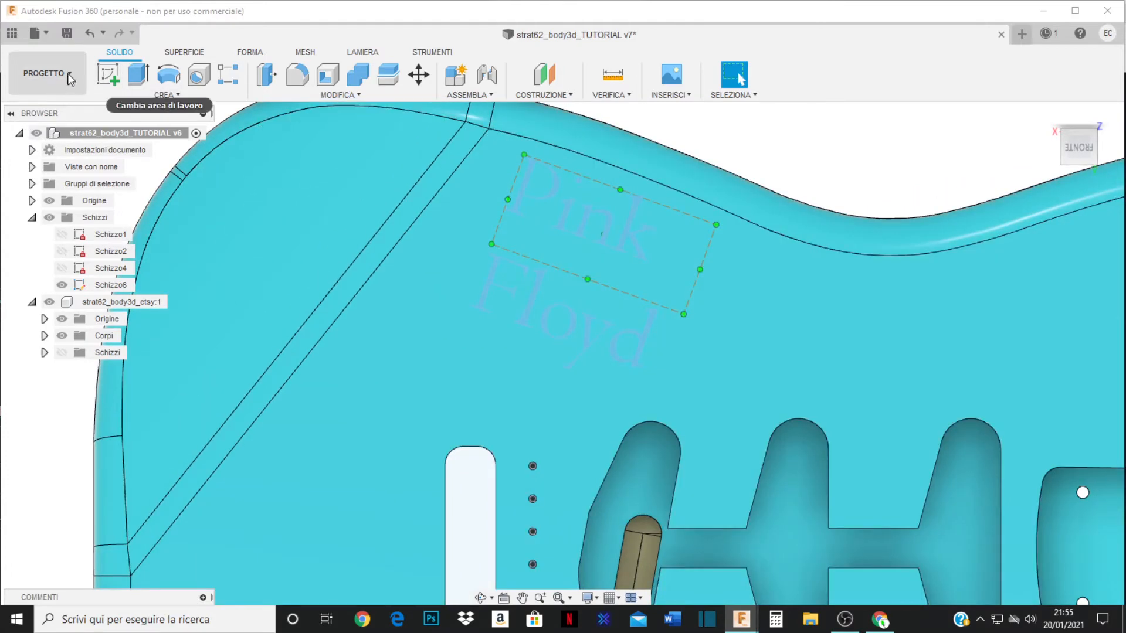
Switch to the Manufacture workspace (Produzione) and start a 2D Engrave (Incidi) operation in Setup5.
{"action": "left_click", "coordinate": [69, 75]}
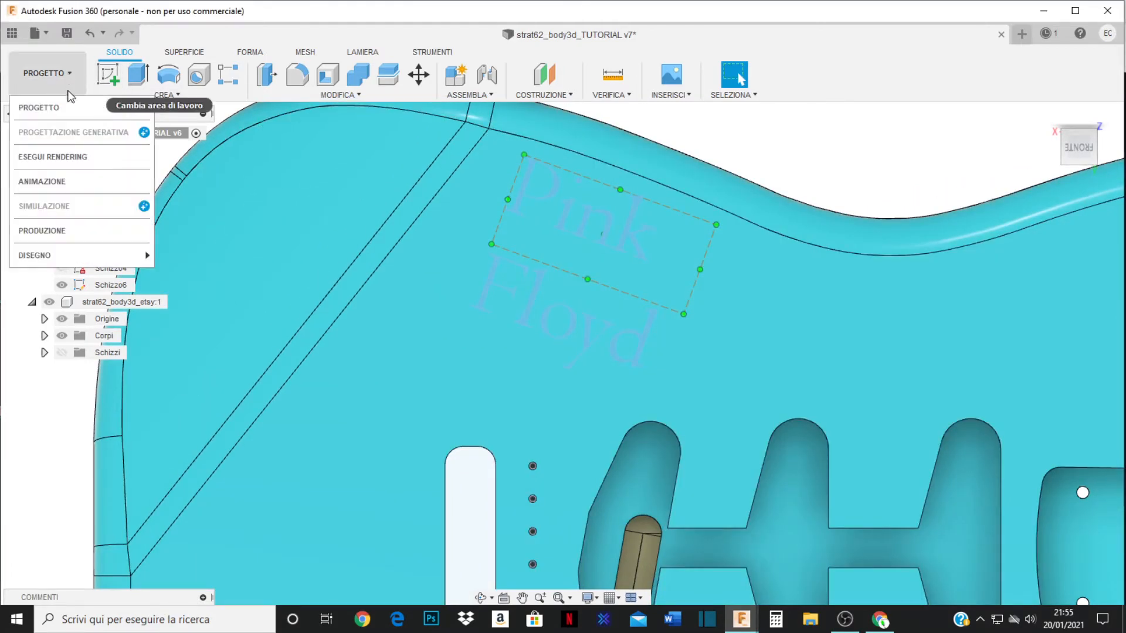
{"action": "mouse_move", "coordinate": [59, 255]}
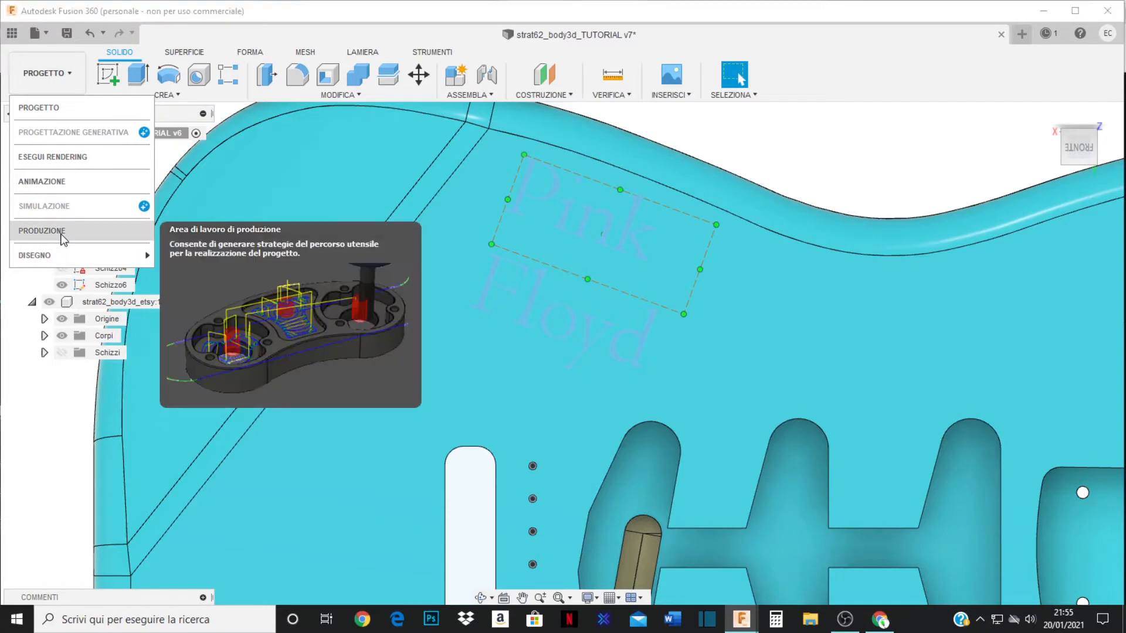
{"action": "left_click", "coordinate": [62, 234]}
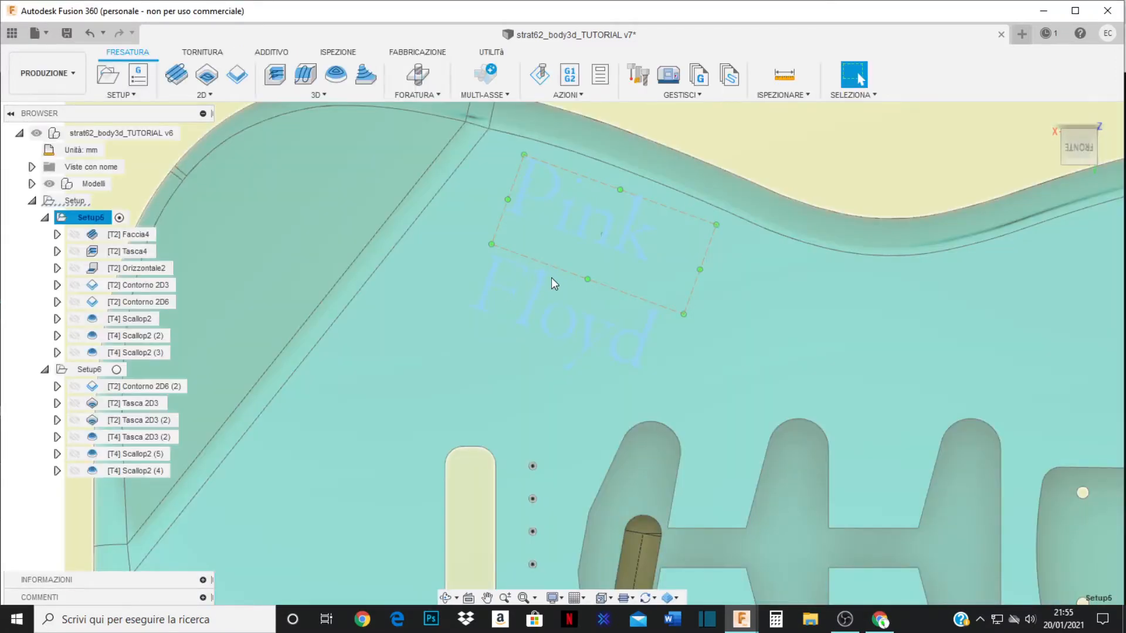
{"action": "scroll", "coordinate": [721, 224], "scroll_direction": "down", "scroll_amount": 6}
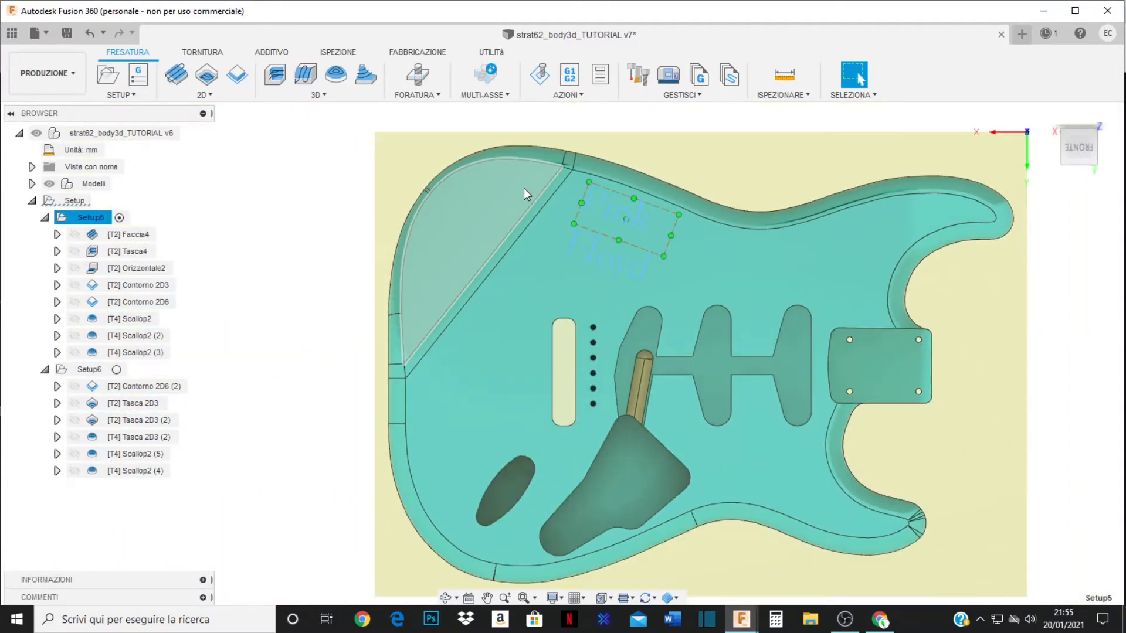
{"action": "left_click", "coordinate": [207, 95]}
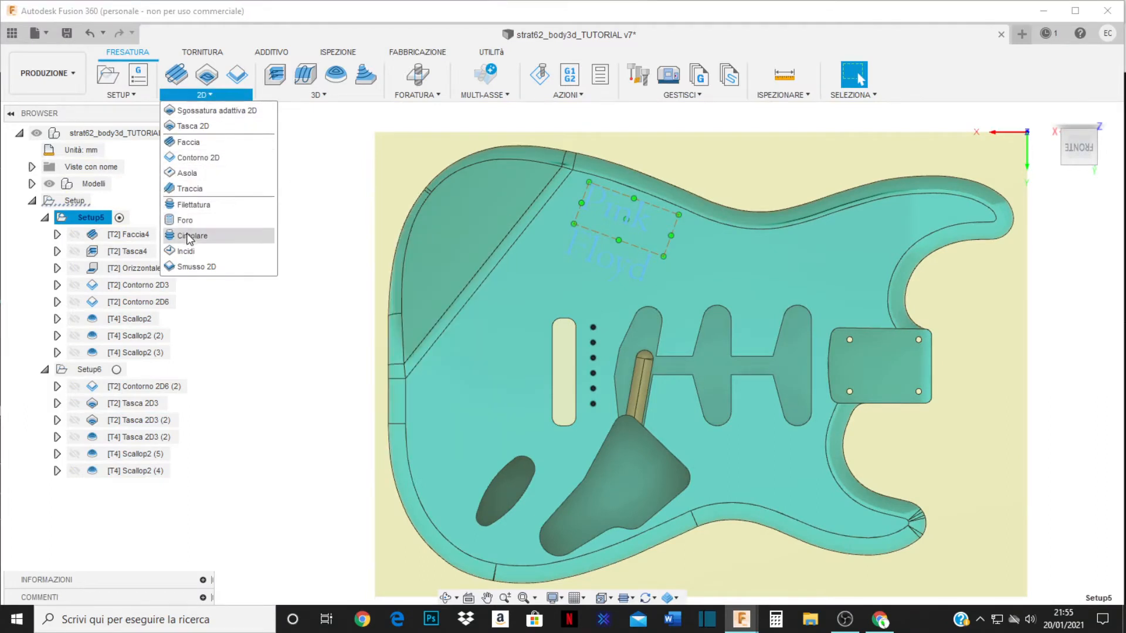
{"action": "left_click", "coordinate": [189, 253]}
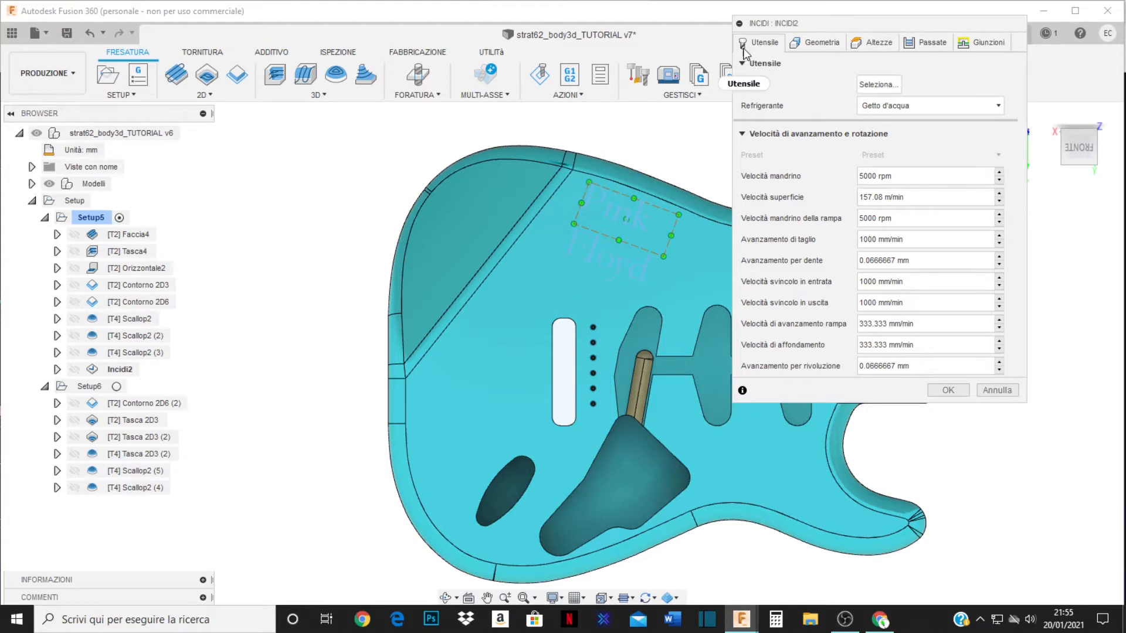
Filter the tool library to milling chamfer tools and choose the 10 mm chamfer mill number 50 from Tutorial - Metric.
{"action": "left_click", "coordinate": [879, 85]}
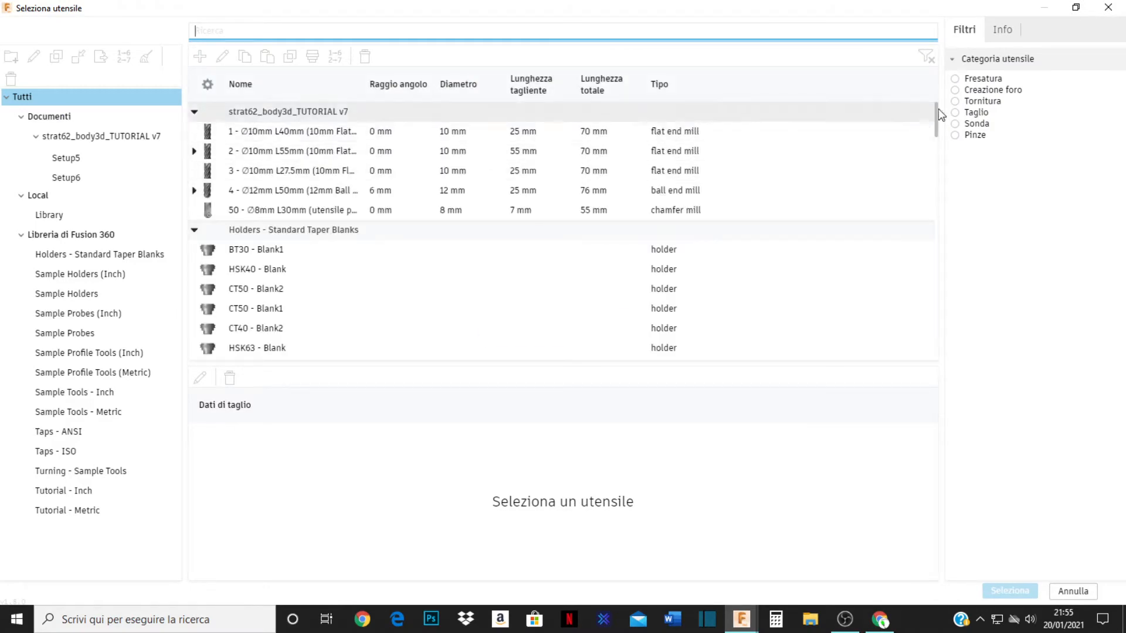
{"action": "left_click", "coordinate": [955, 79]}
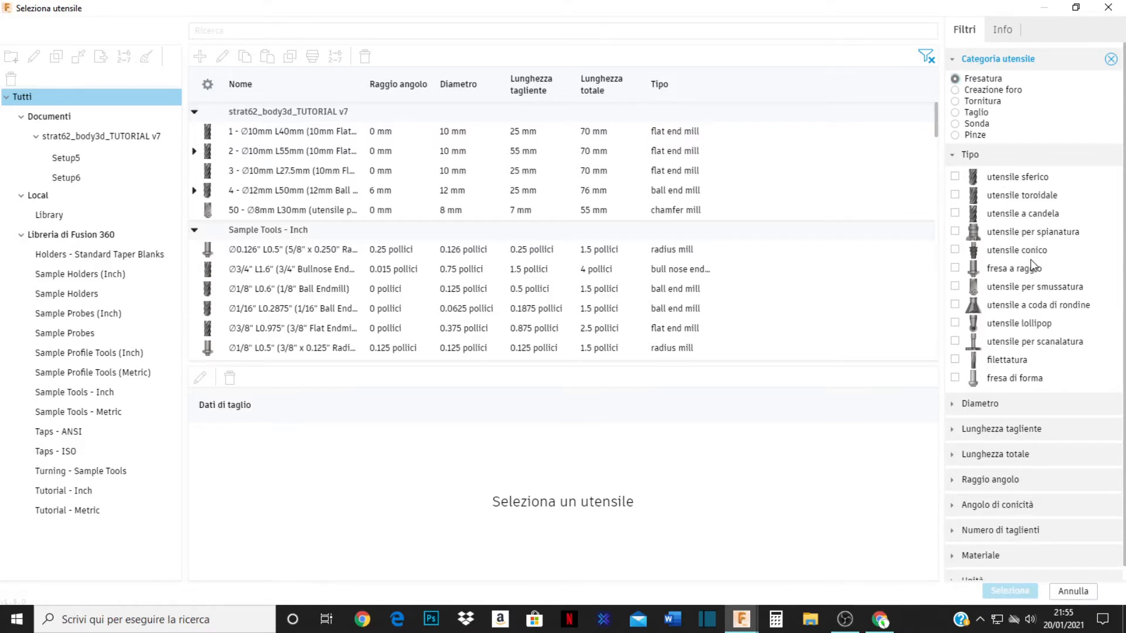
{"action": "left_click", "coordinate": [1048, 287]}
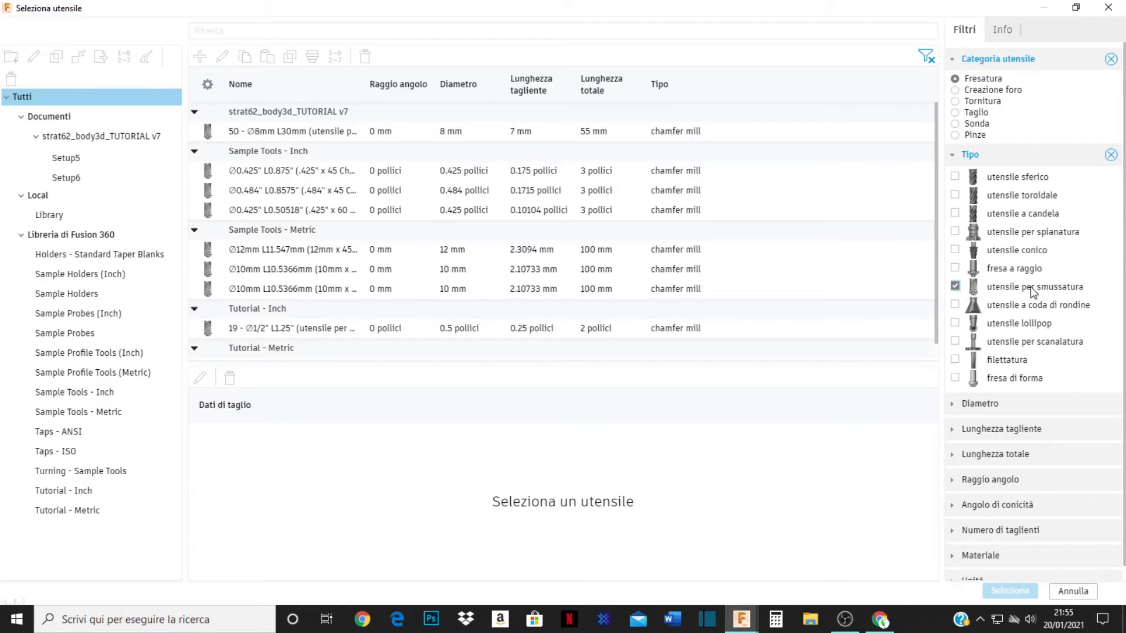
{"action": "scroll", "coordinate": [556, 265], "scroll_direction": "down", "scroll_amount": 1}
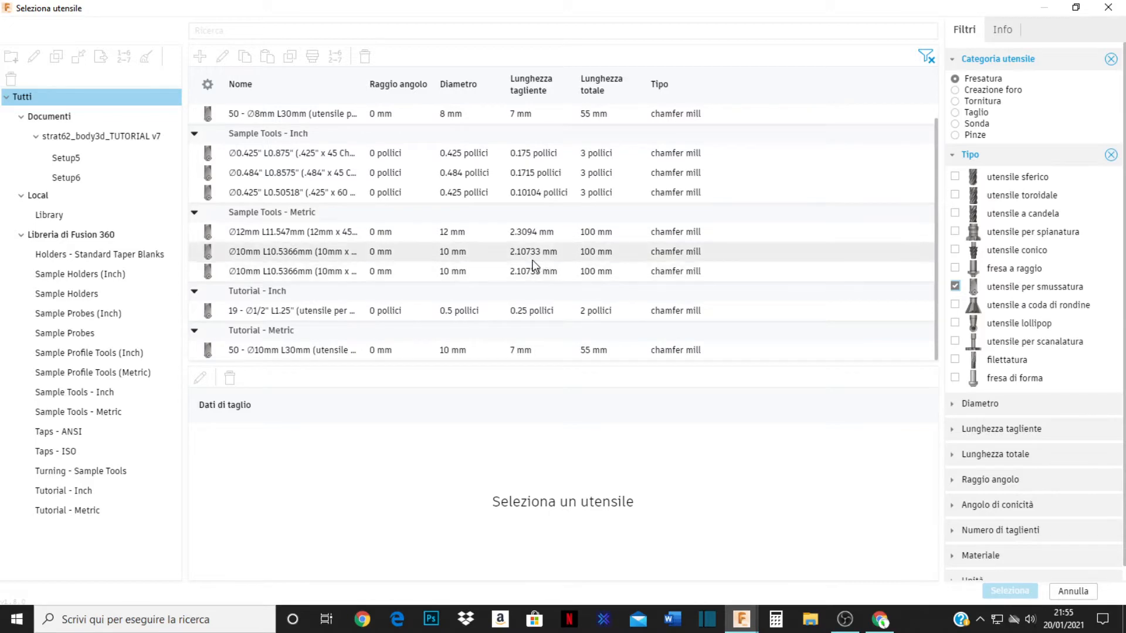
{"action": "left_click", "coordinate": [450, 355]}
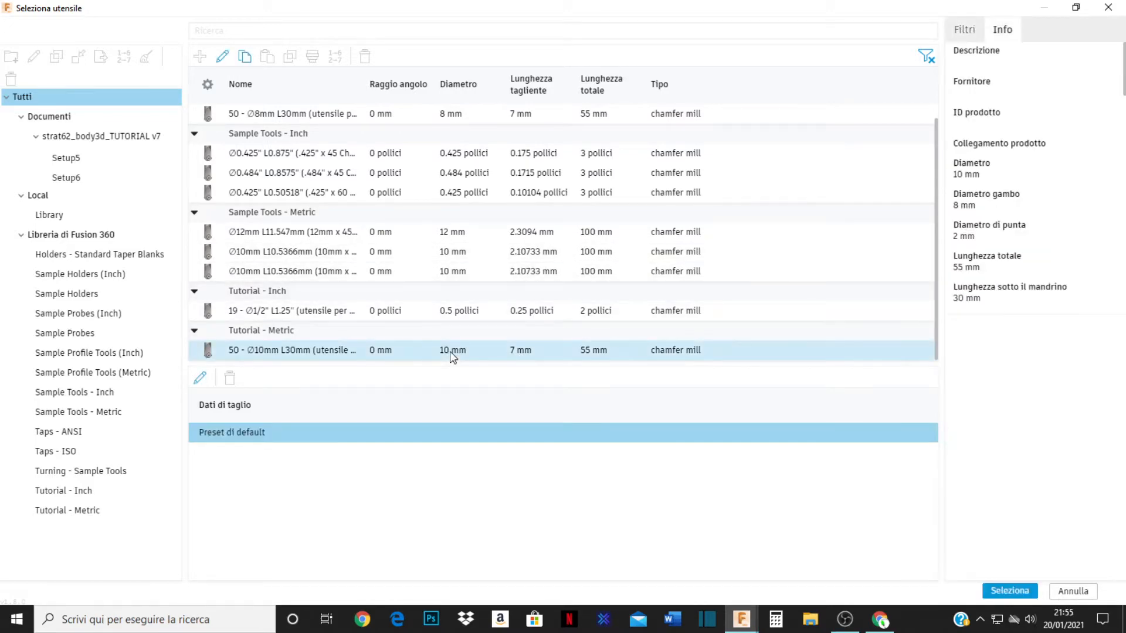
{"action": "double_click", "coordinate": [450, 352]}
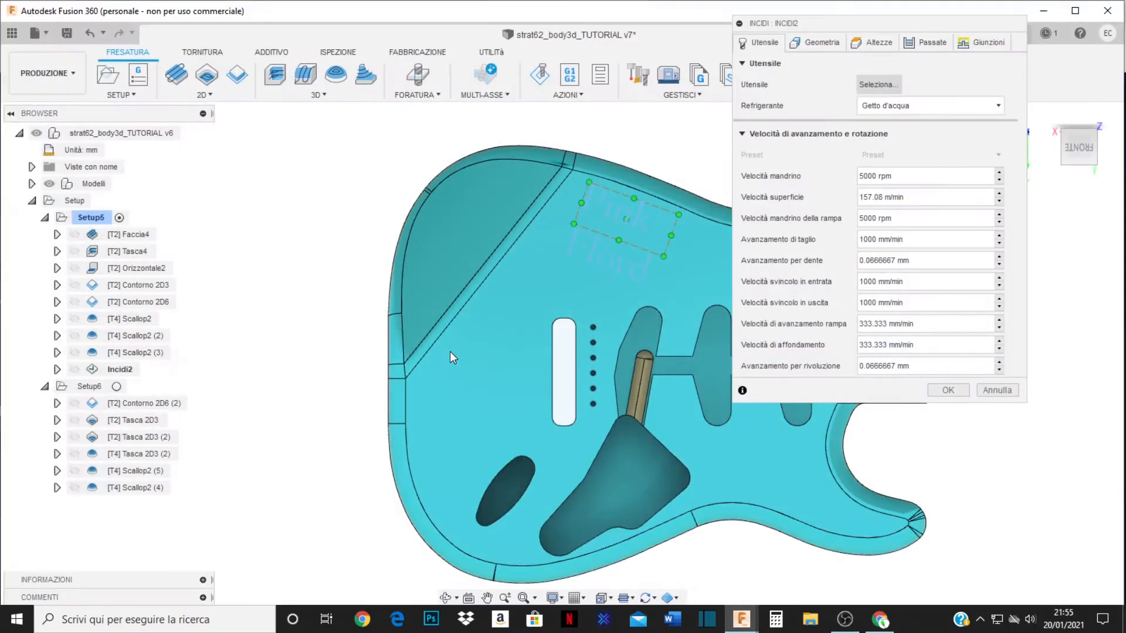
Select the Tutorial - Metric 10 mm, 45° chamfer mill again and assign it to the Engrave operation with the default preset.
{"action": "left_click", "coordinate": [878, 85]}
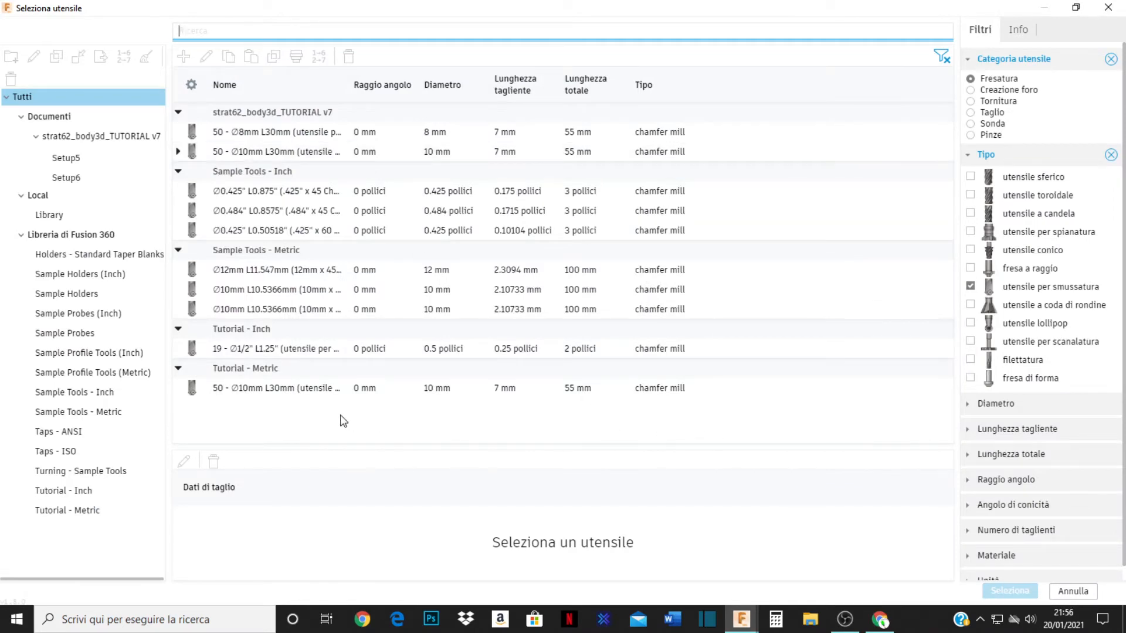
{"action": "left_click", "coordinate": [432, 391]}
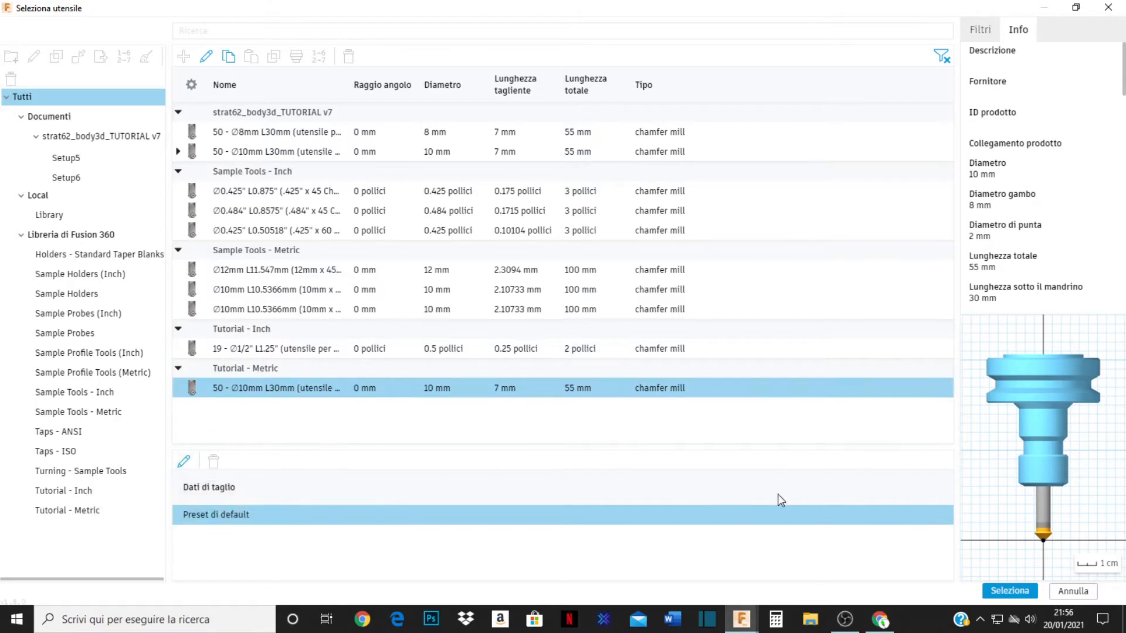
{"action": "left_click", "coordinate": [1007, 592]}
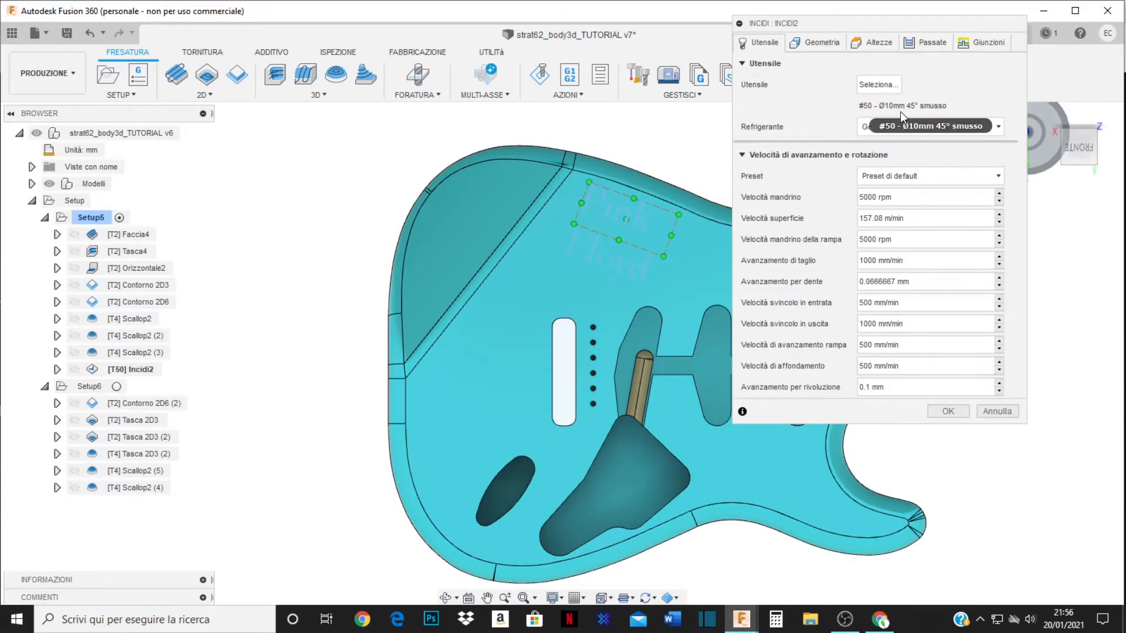
Try to copy the Tutorial - Metric 10 mm chamfer mill number 50 in the tool library, and reassign it to the Engrave operation.
{"action": "left_click", "coordinate": [881, 85]}
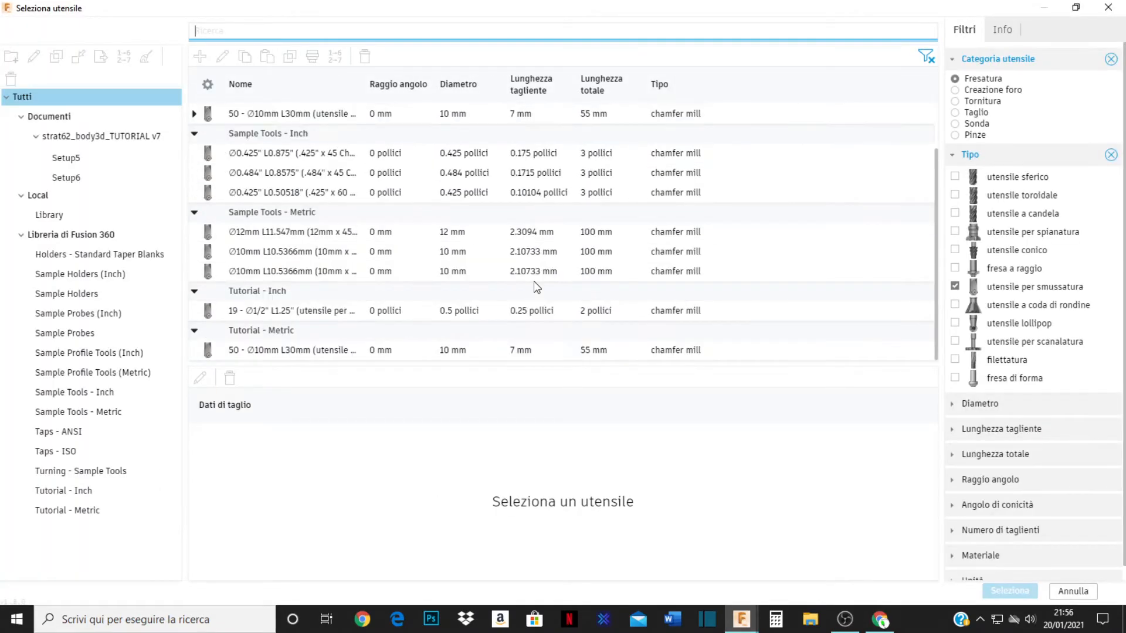
{"action": "left_click", "coordinate": [368, 354]}
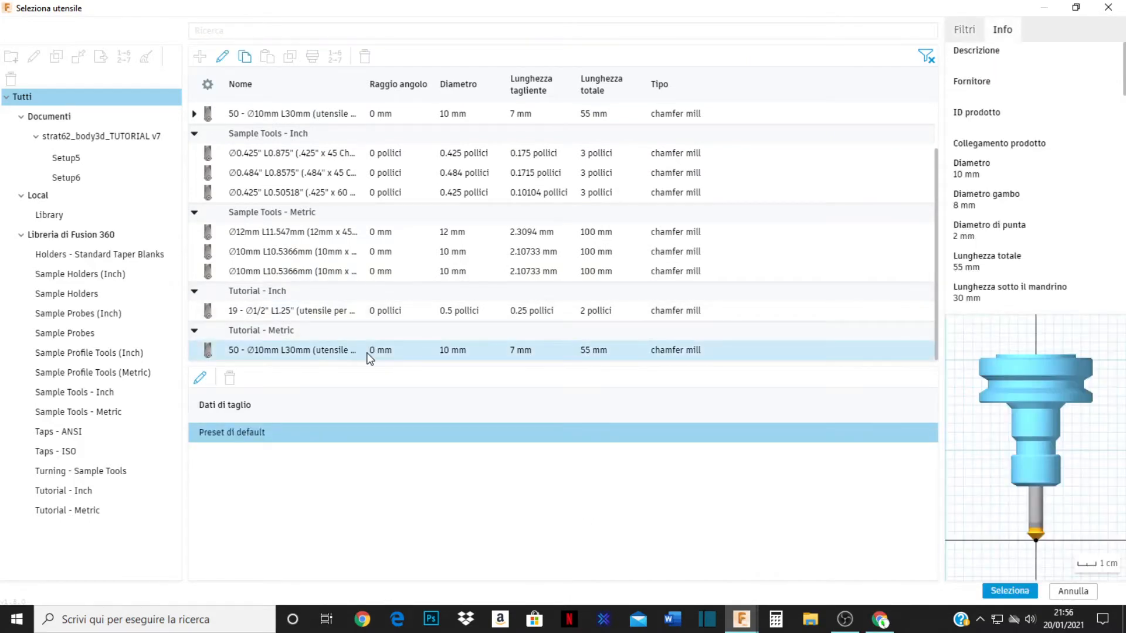
{"action": "right_click", "coordinate": [369, 354]}
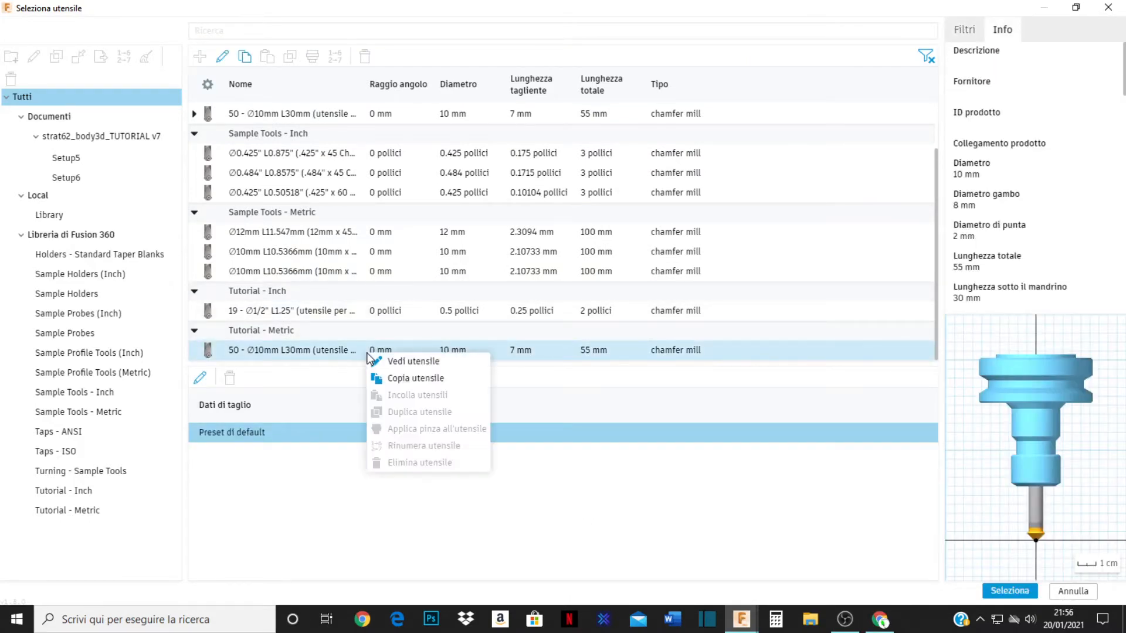
{"action": "left_click", "coordinate": [405, 380]}
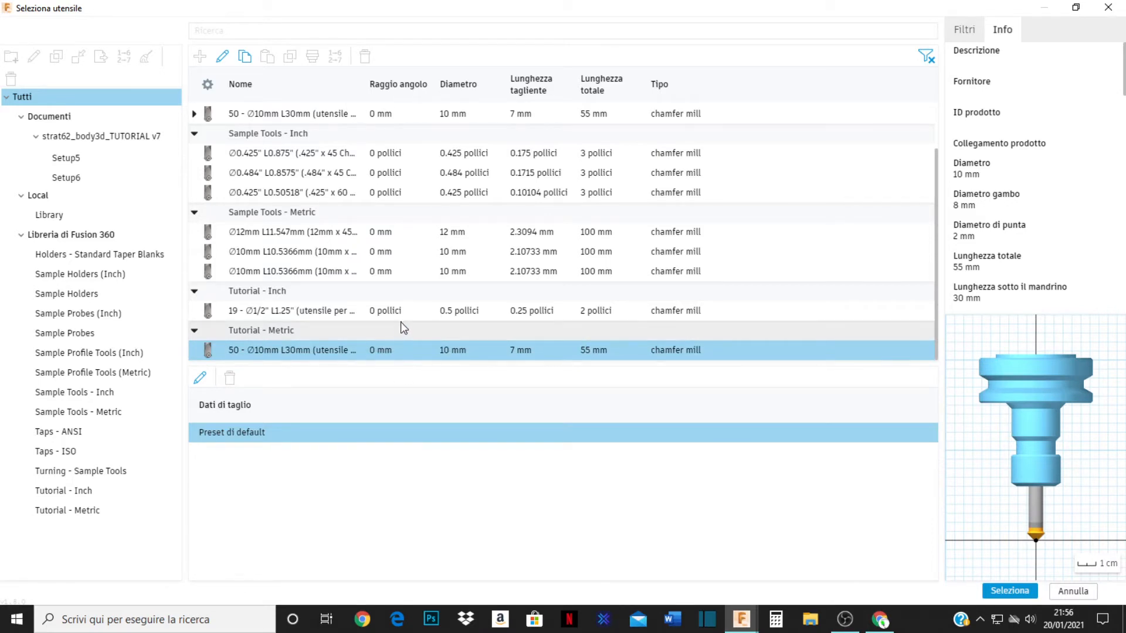
{"action": "scroll", "coordinate": [403, 300], "scroll_direction": "up", "scroll_amount": 2}
{"action": "scroll", "coordinate": [403, 300], "scroll_direction": "down", "scroll_amount": 2}
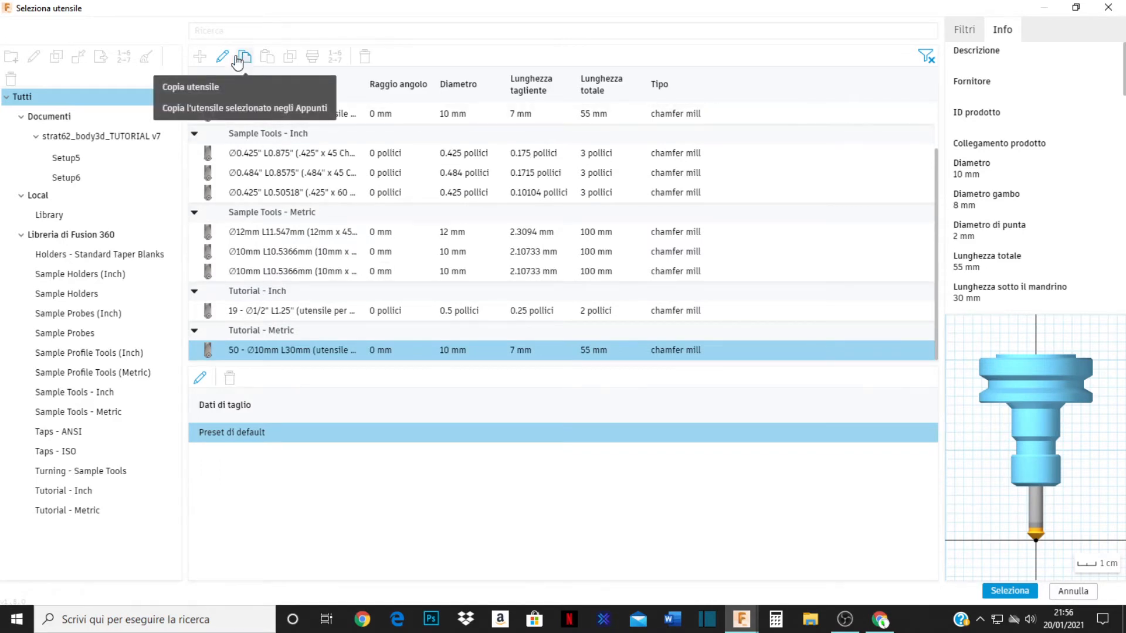
{"action": "scroll", "coordinate": [431, 305], "scroll_direction": "up", "scroll_amount": 1}
{"action": "scroll", "coordinate": [440, 343], "scroll_direction": "down", "scroll_amount": 1}
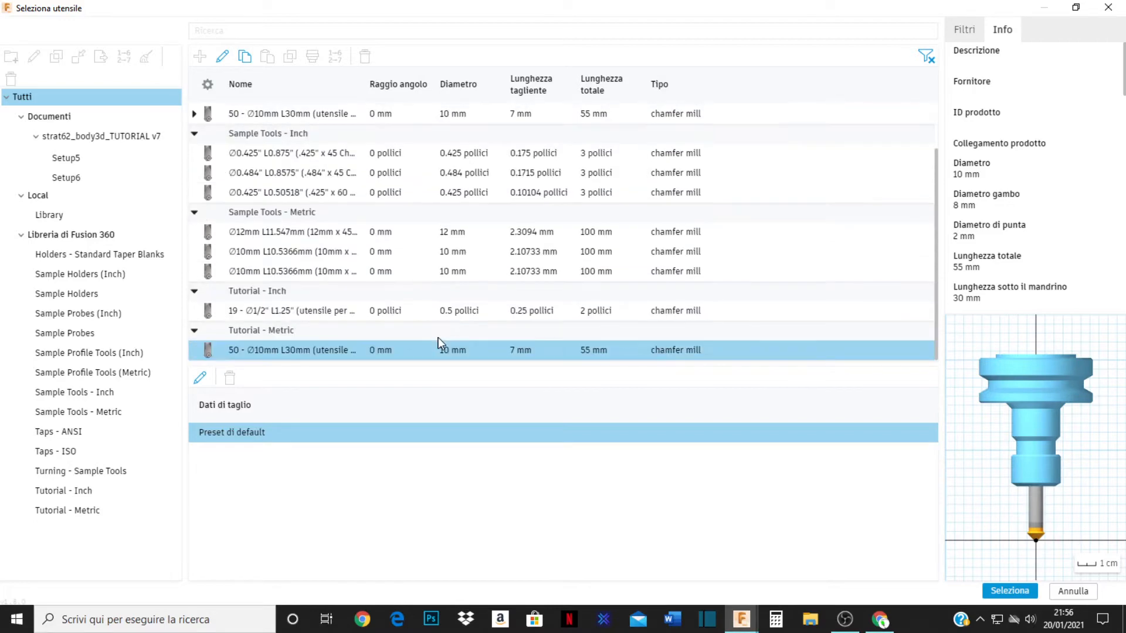
{"action": "right_click", "coordinate": [410, 359]}
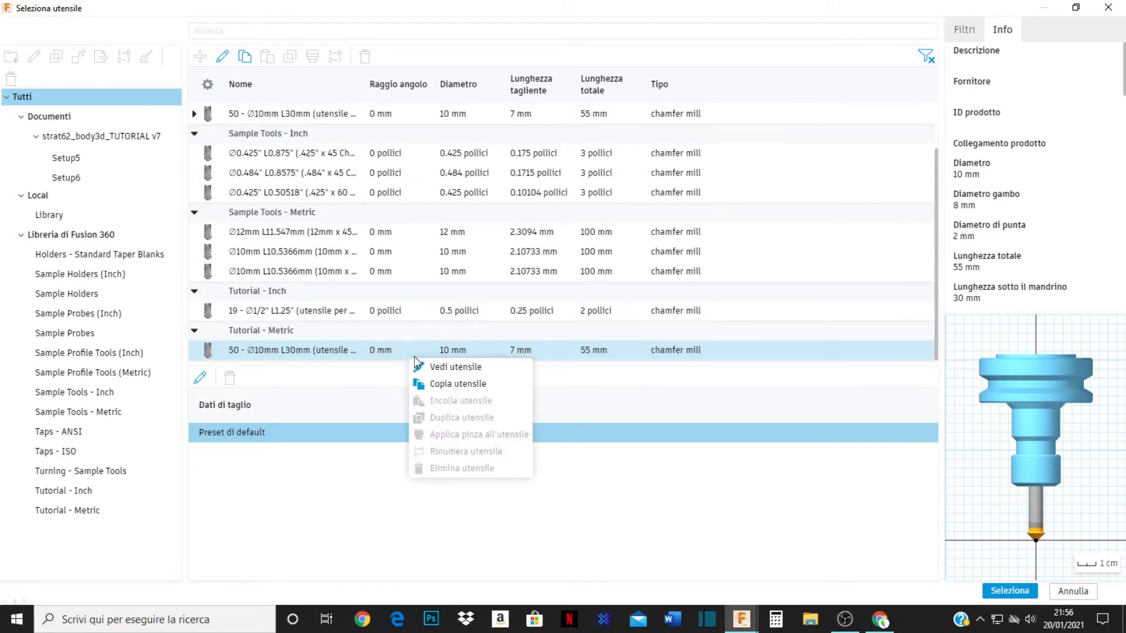
{"action": "left_click", "coordinate": [243, 351]}
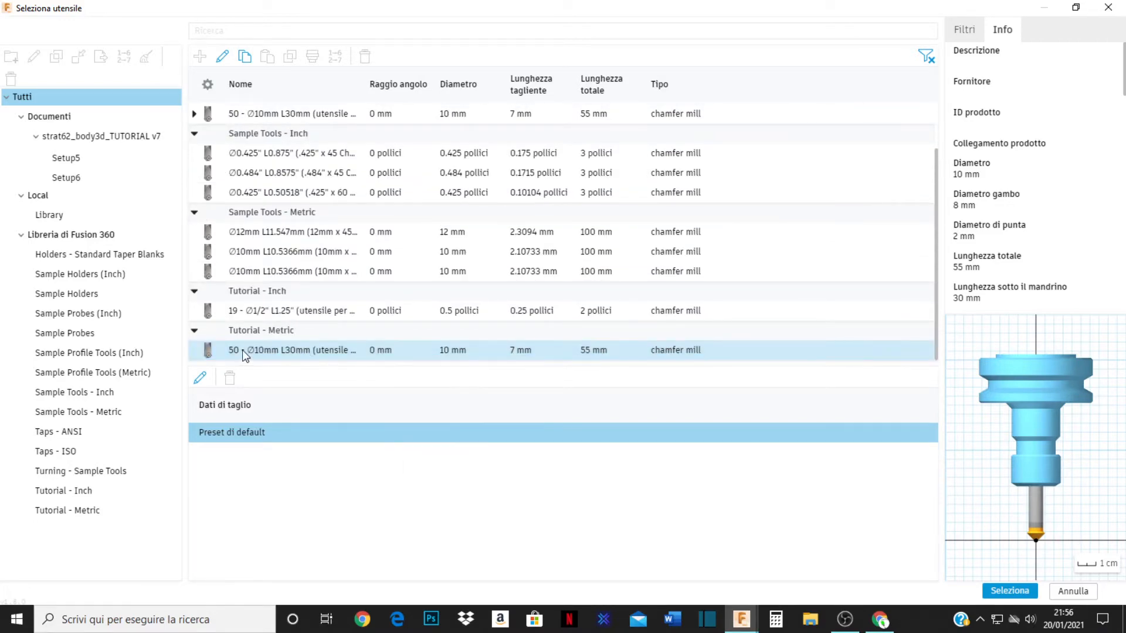
{"action": "double_click", "coordinate": [245, 350]}
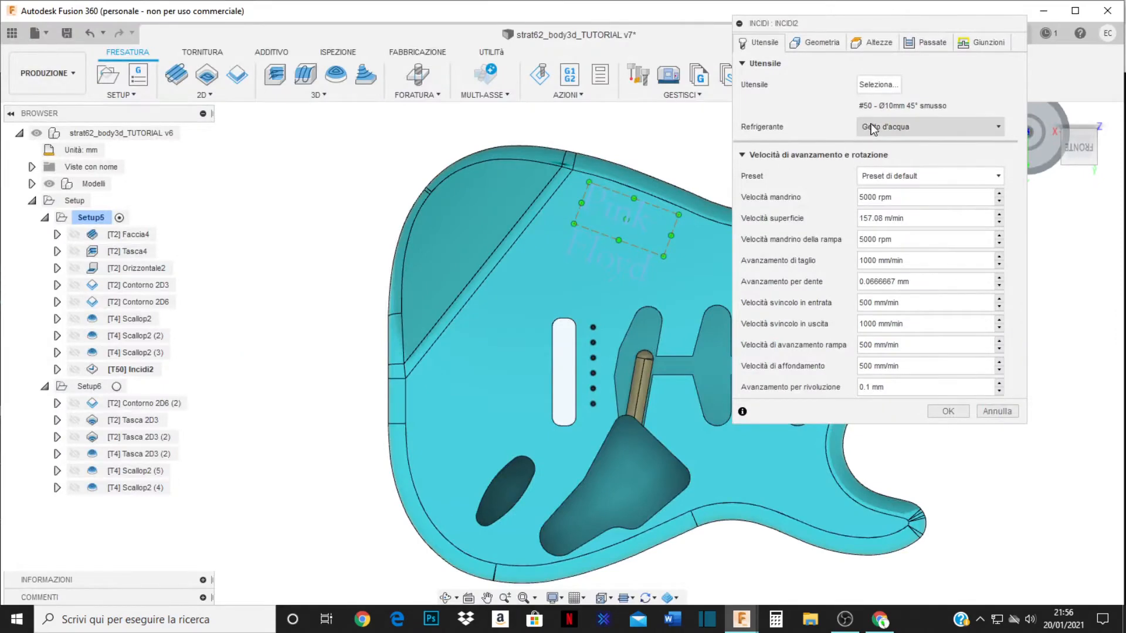
Examine the cutting data, cutter geometry and shank of the Tutorial - Metric 10 mm chamfer mill, and return to the Engrave settings.
{"action": "left_click", "coordinate": [878, 85]}
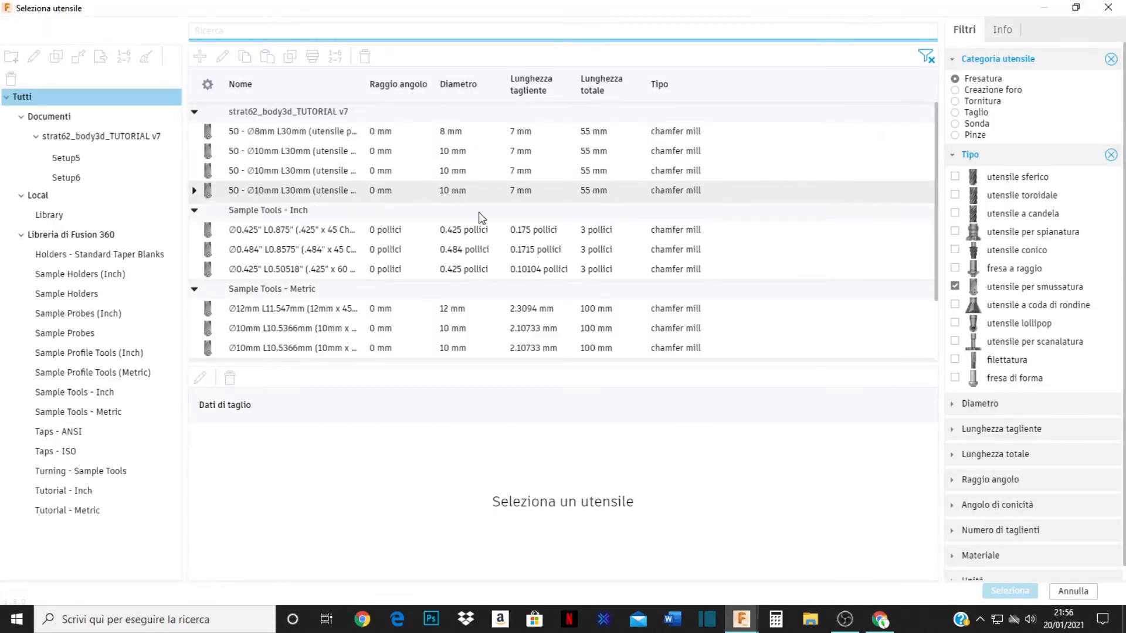
{"action": "scroll", "coordinate": [599, 301], "scroll_direction": "down", "scroll_amount": 2}
{"action": "left_click", "coordinate": [425, 349]}
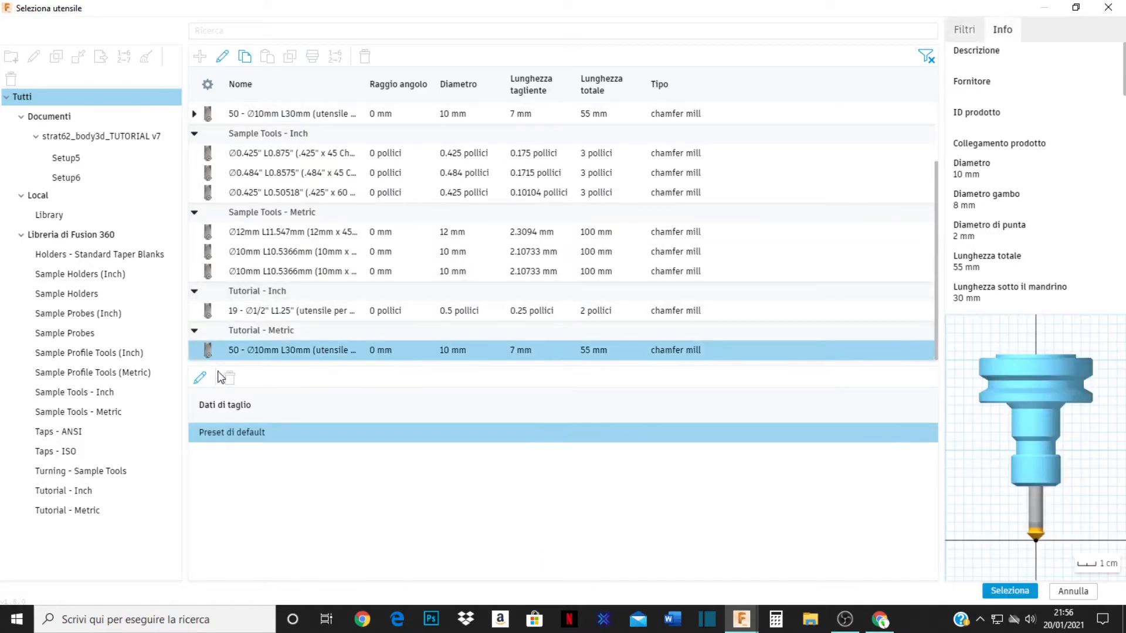
{"action": "left_click", "coordinate": [200, 377]}
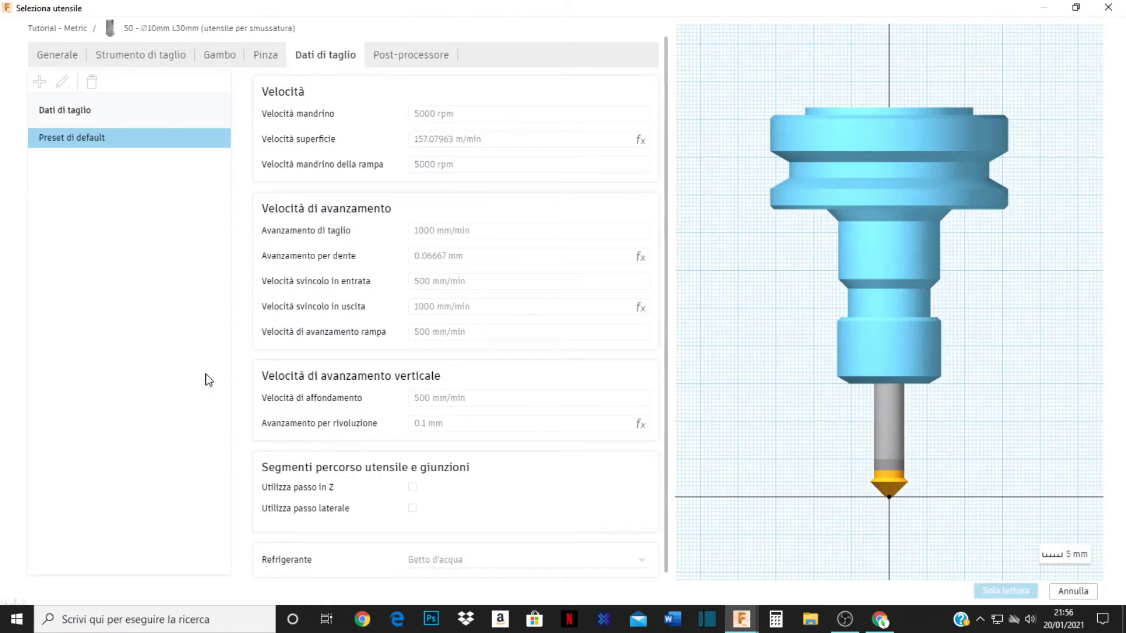
{"action": "left_click", "coordinate": [156, 57]}
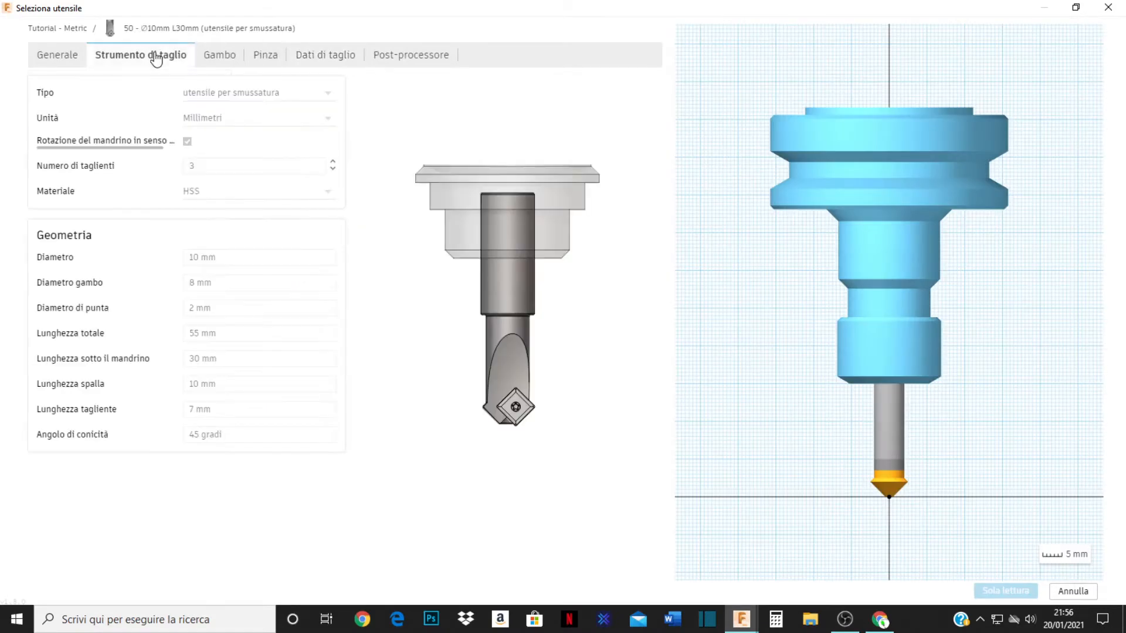
{"action": "left_click", "coordinate": [228, 61]}
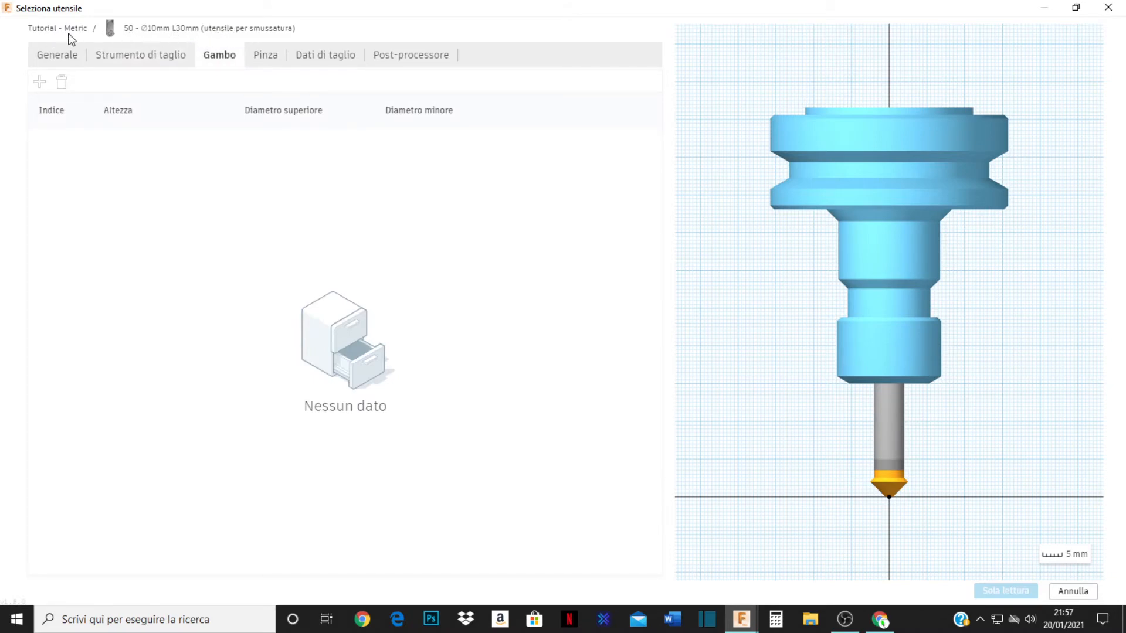
{"action": "left_click", "coordinate": [1059, 595]}
{"action": "left_click", "coordinate": [1020, 592]}
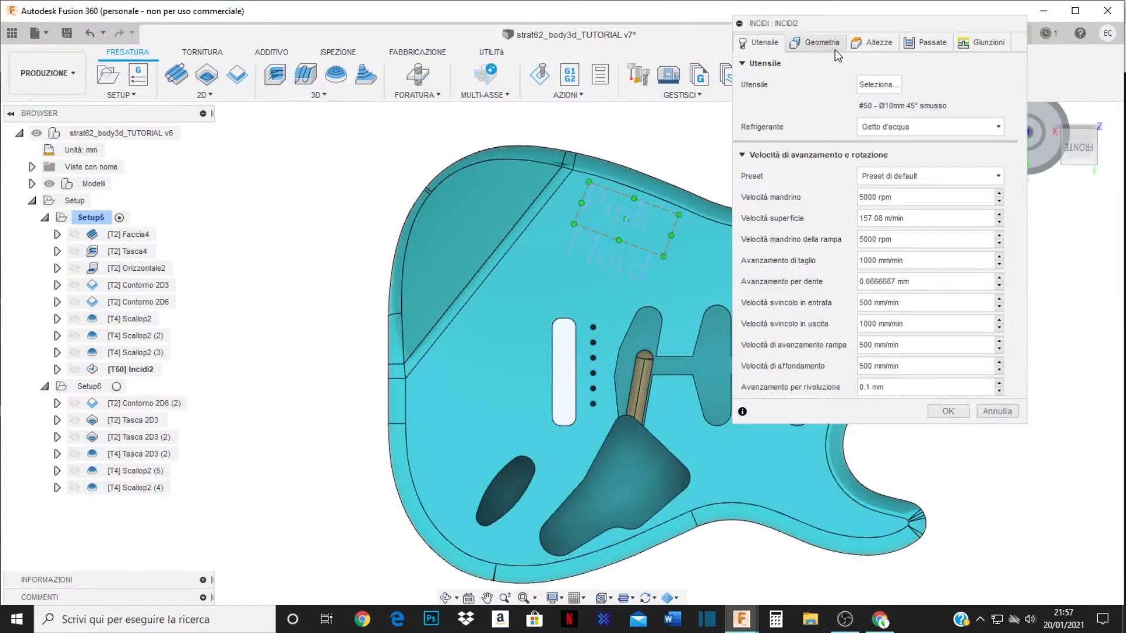
Select the "Pink Floyd" text as the Engrave contour, check the heights and generate the toolpath.
{"action": "left_click", "coordinate": [821, 43]}
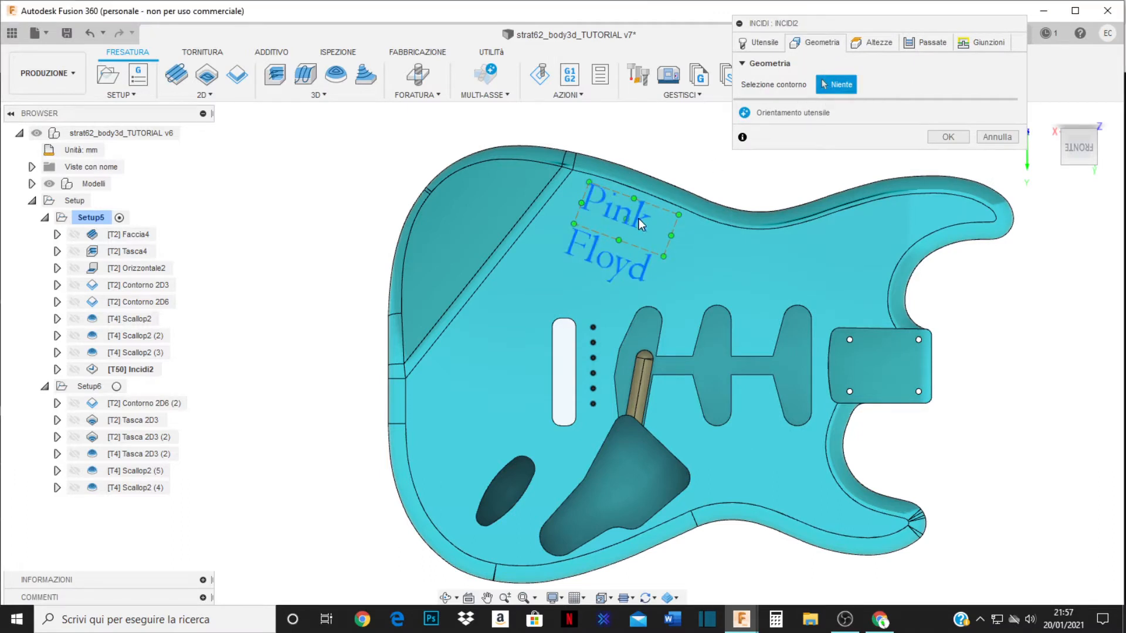
{"action": "left_click", "coordinate": [638, 219]}
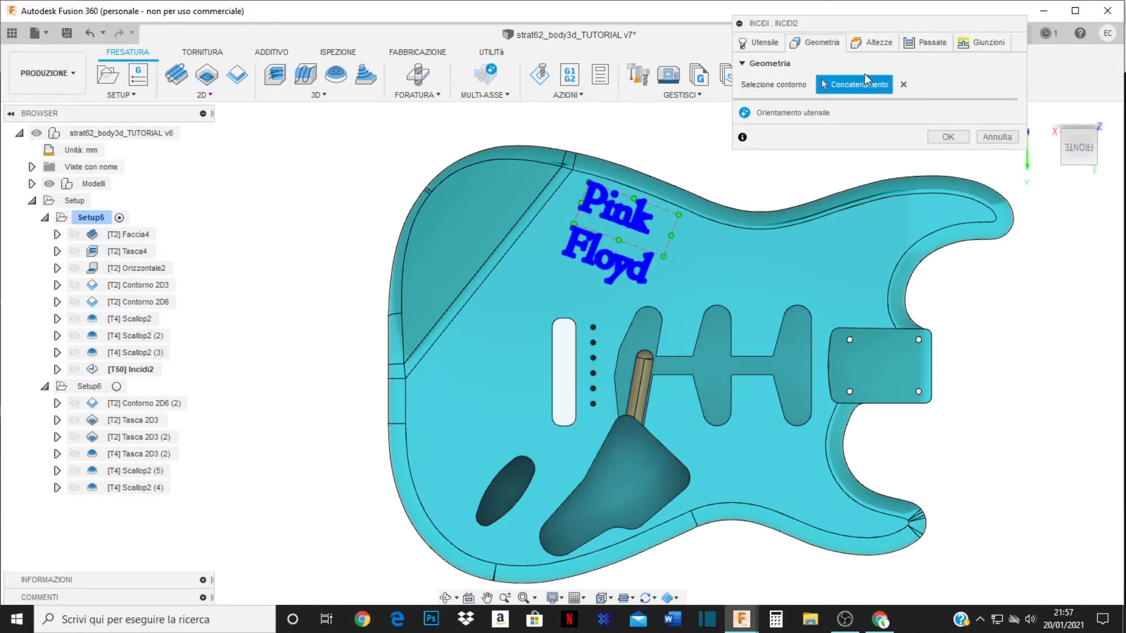
{"action": "left_click", "coordinate": [873, 44]}
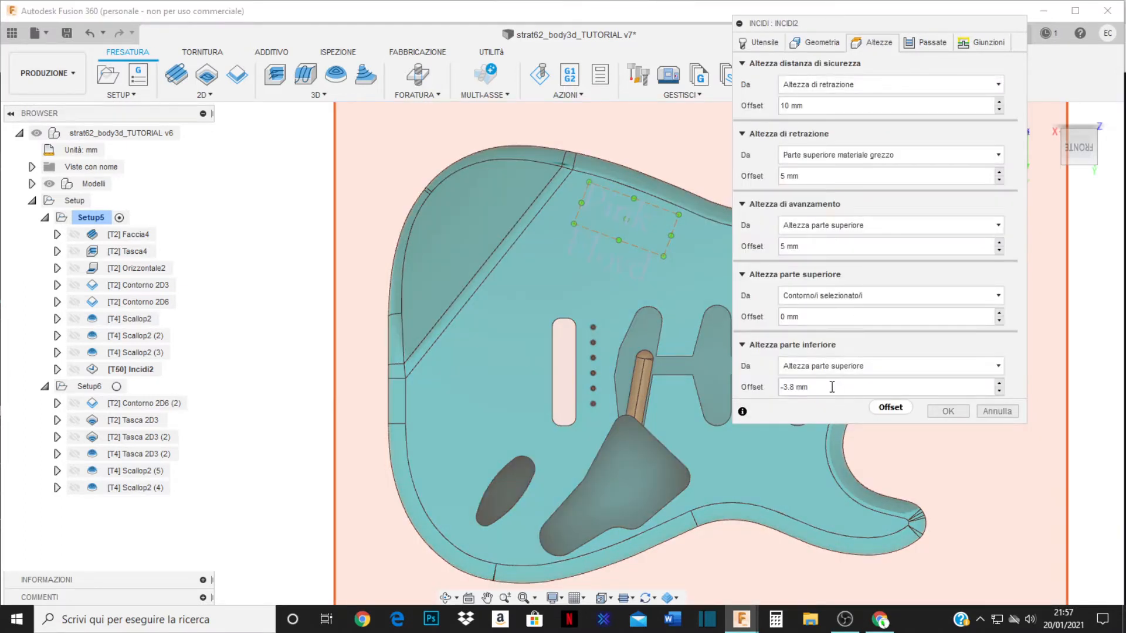
{"action": "left_click", "coordinate": [950, 412]}
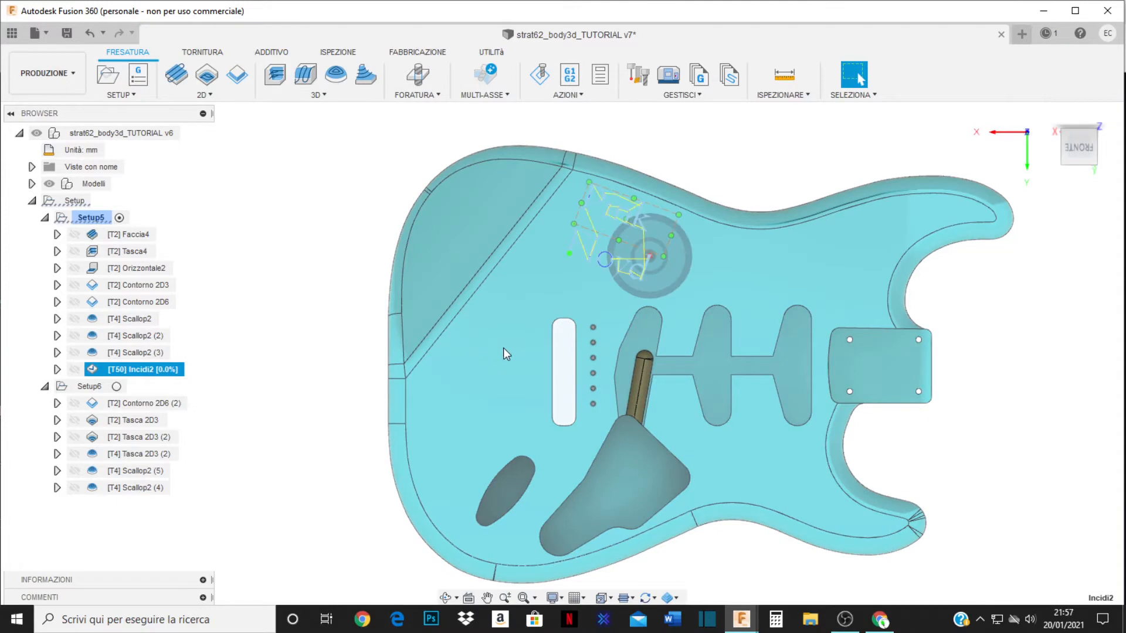
Simulate the Incidi2 engraving toolpath over the "Pink Floyd" lettering, and close the simulation.
{"action": "middle_click_drag", "start_coordinate": [740, 416], "coordinate": [755, 354]}
{"action": "scroll", "coordinate": [583, 215], "scroll_direction": "up", "scroll_amount": 5}
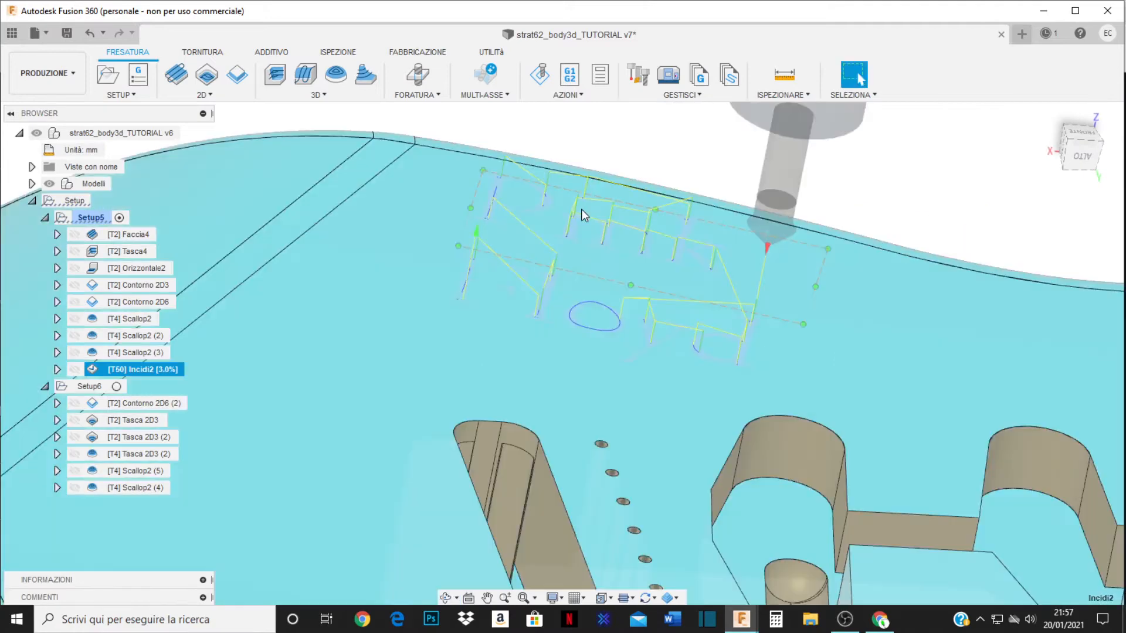
{"action": "middle_click_drag", "start_coordinate": [579, 259], "coordinate": [668, 381], "text": "shift"}
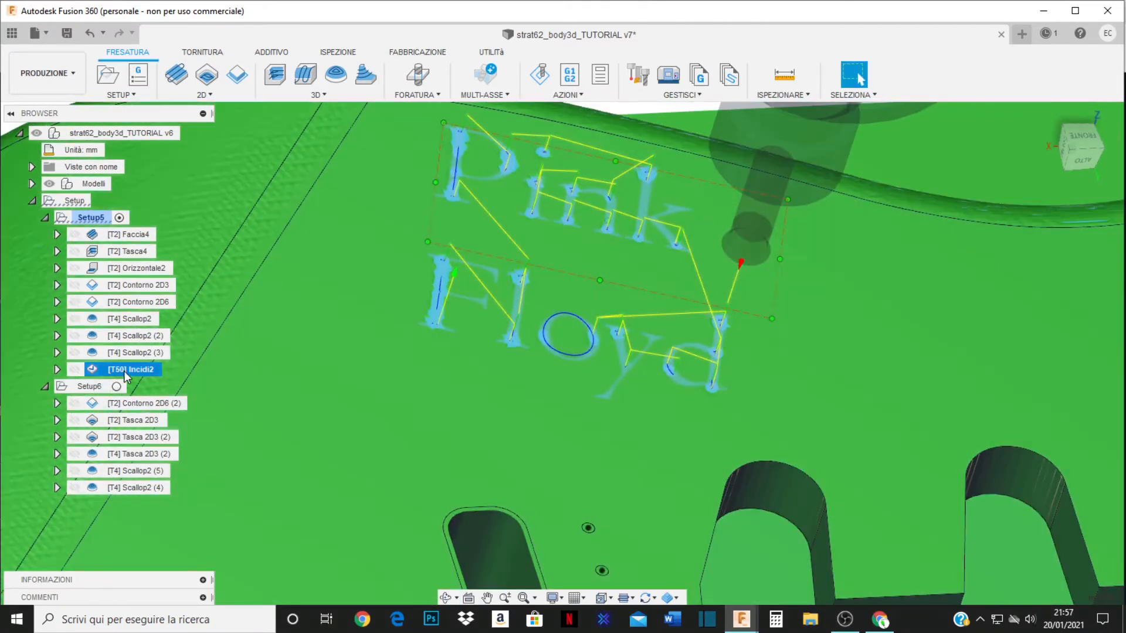
{"action": "right_click", "coordinate": [131, 374]}
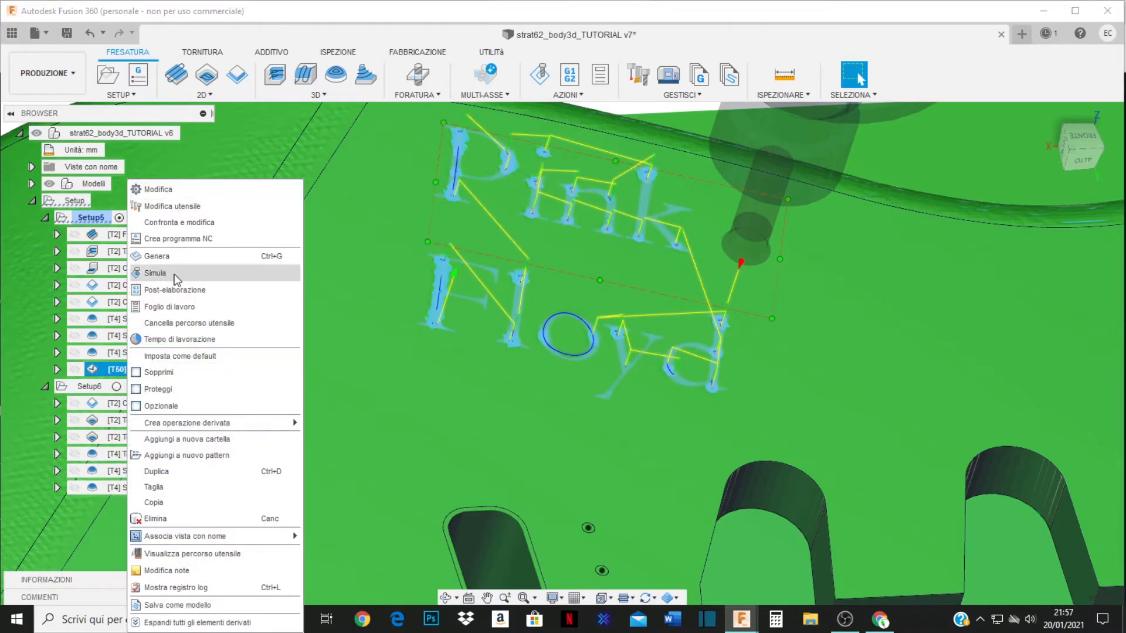
{"action": "left_click", "coordinate": [164, 274]}
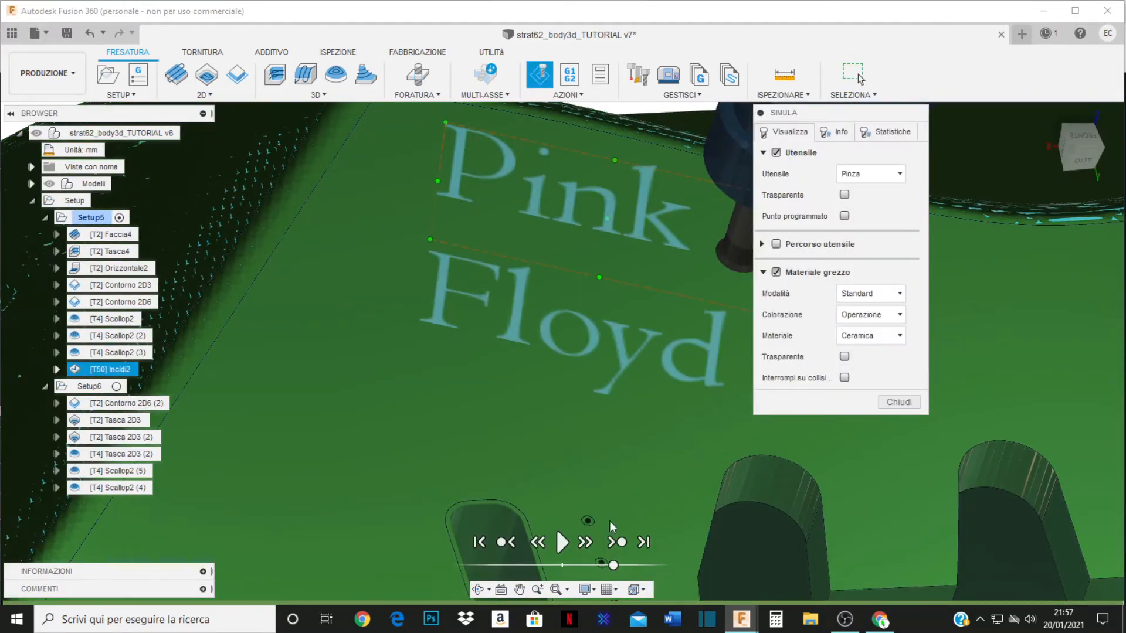
{"action": "left_click", "coordinate": [564, 544]}
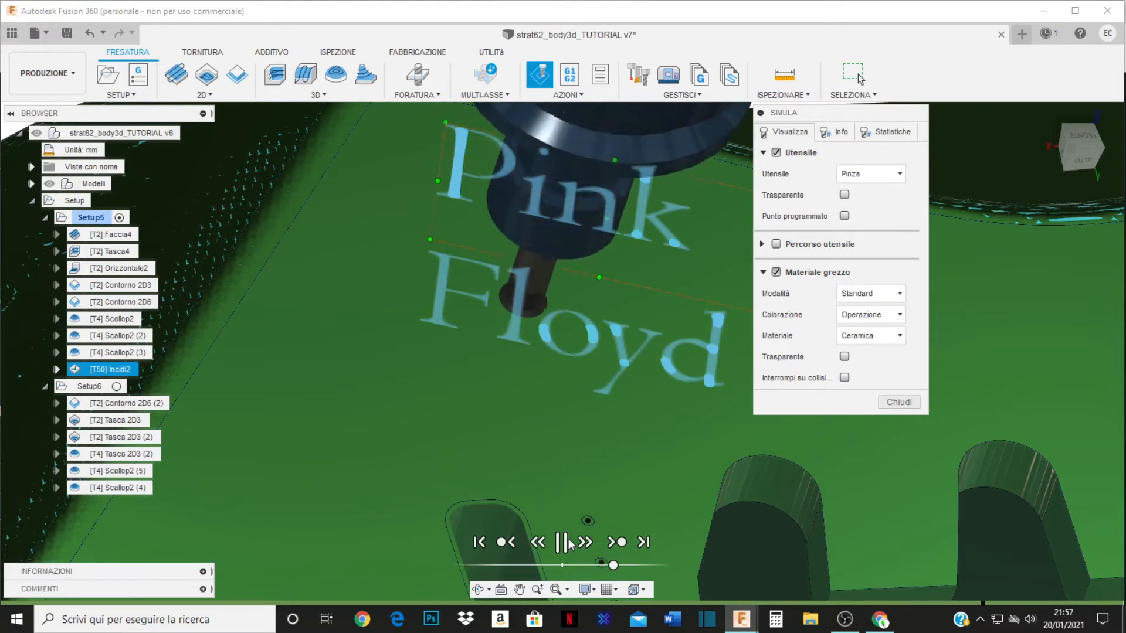
{"action": "left_click", "coordinate": [643, 540]}
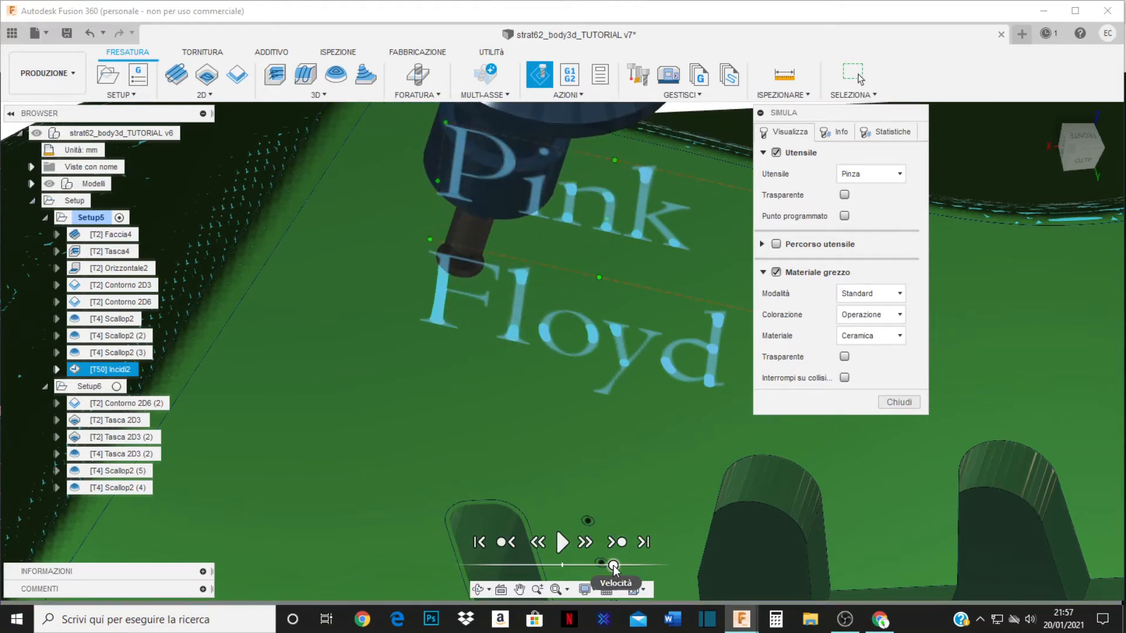
{"action": "left_click_drag", "start_coordinate": [613, 565], "coordinate": [638, 565]}
{"action": "left_click", "coordinate": [895, 402]}
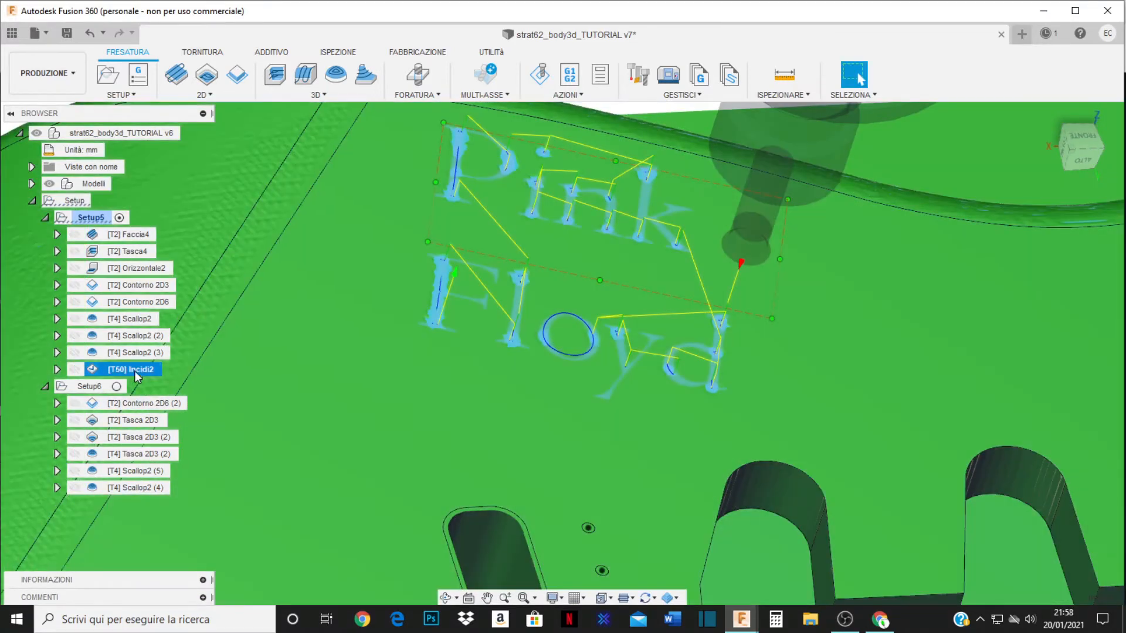
Edit the chamfer mill used by Incidi2 and set its cutter diameter to 8 mm.
{"action": "right_click", "coordinate": [135, 370]}
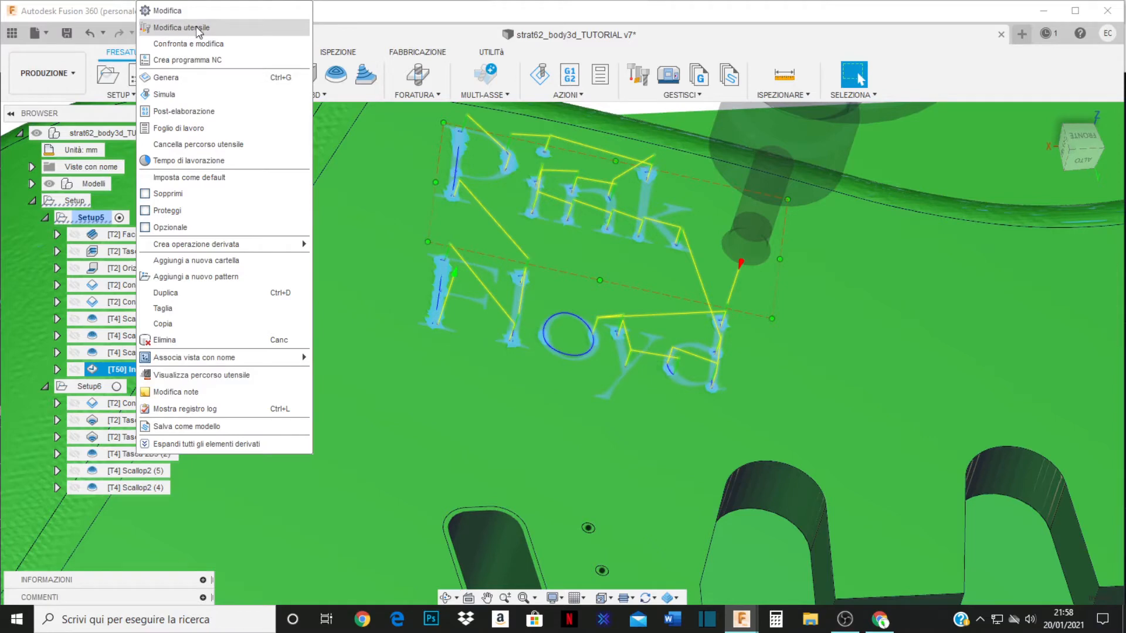
{"action": "left_click", "coordinate": [177, 29]}
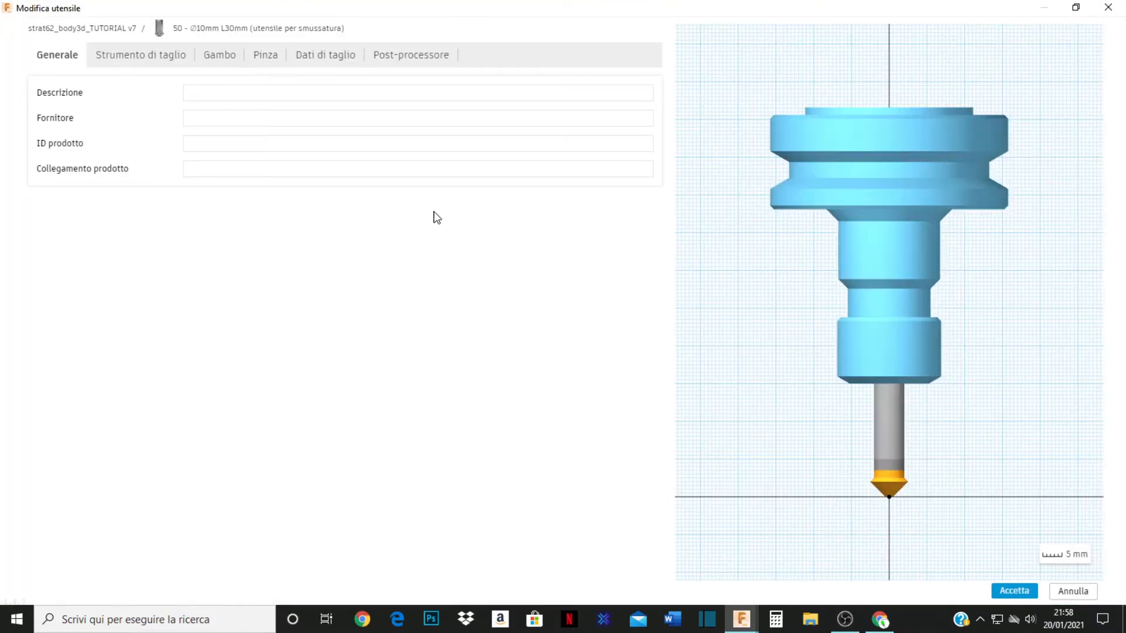
{"action": "left_click", "coordinate": [208, 57]}
{"action": "left_click", "coordinate": [186, 57]}
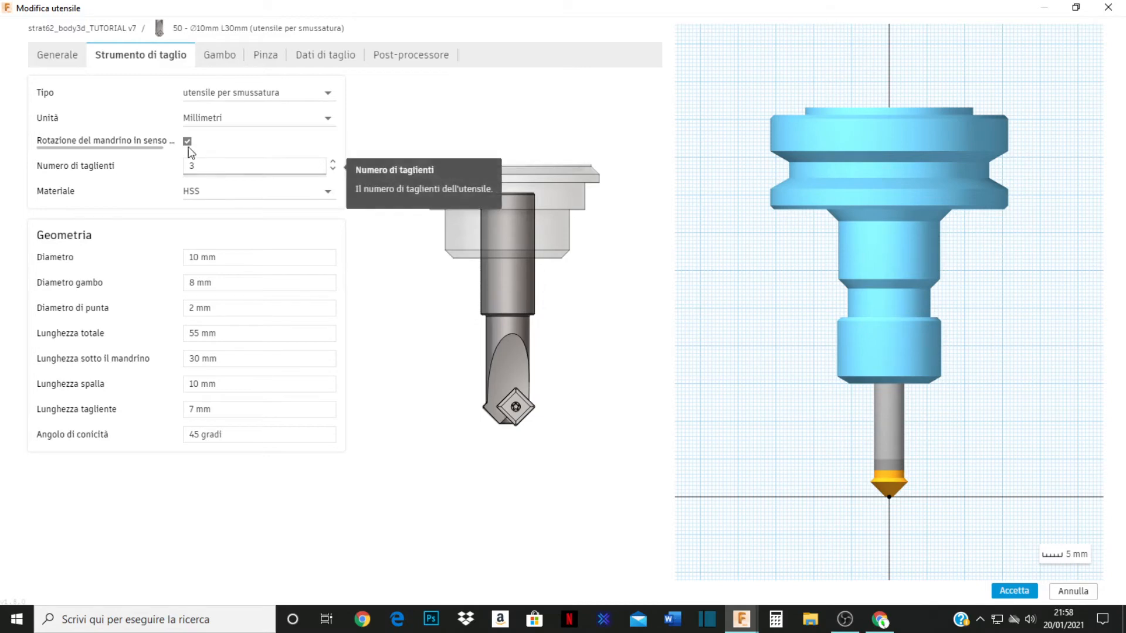
{"action": "left_click", "coordinate": [238, 258]}
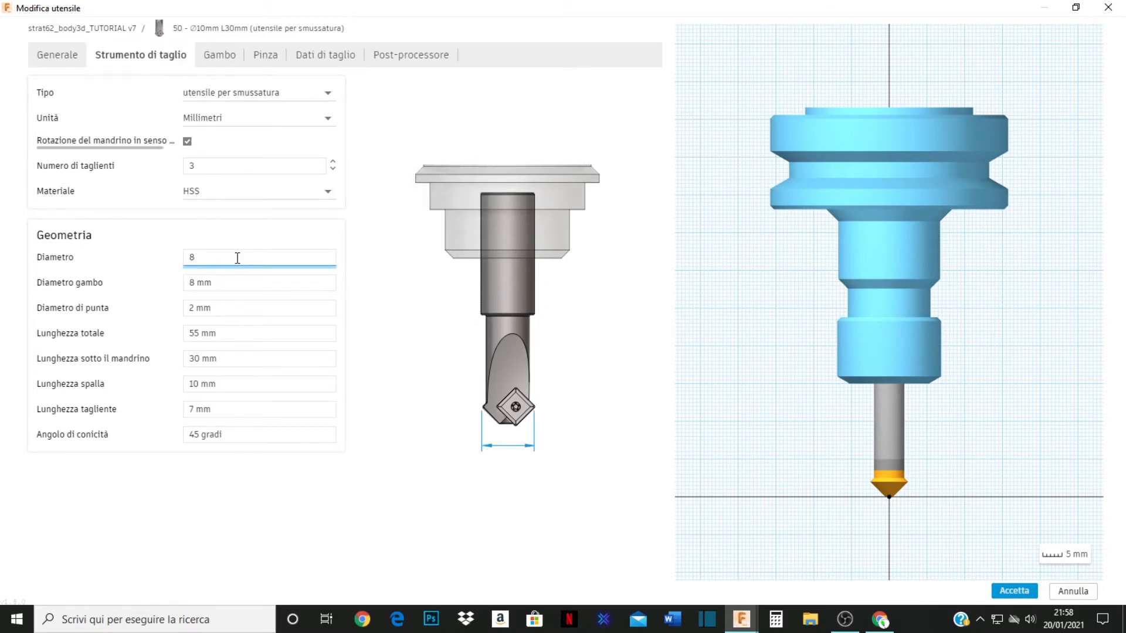
{"action": "left_click", "coordinate": [231, 278]}
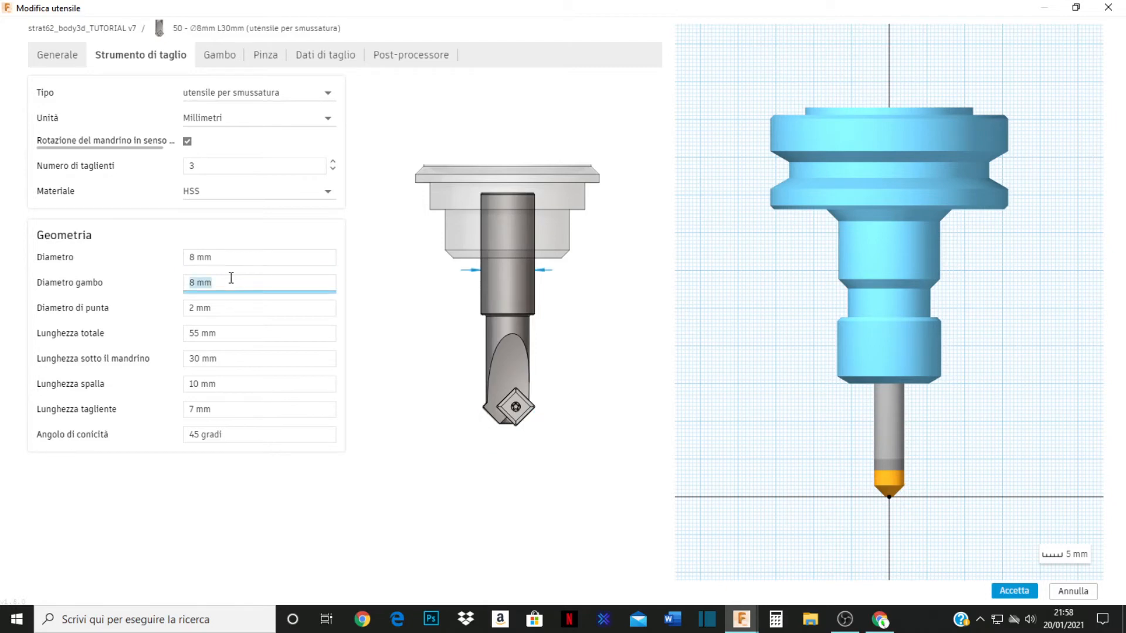
Set the chamfer mill's tip diameter to 0 mm and its taper angle to 30 degrees.
{"action": "left_click", "coordinate": [227, 307]}
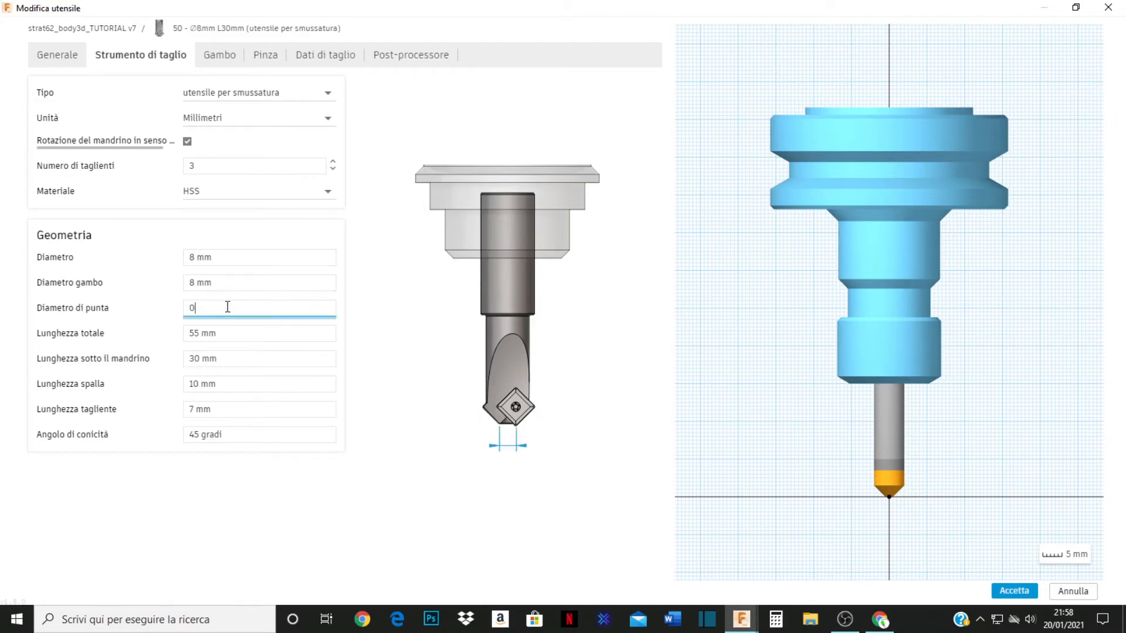
{"action": "left_click", "coordinate": [233, 332]}
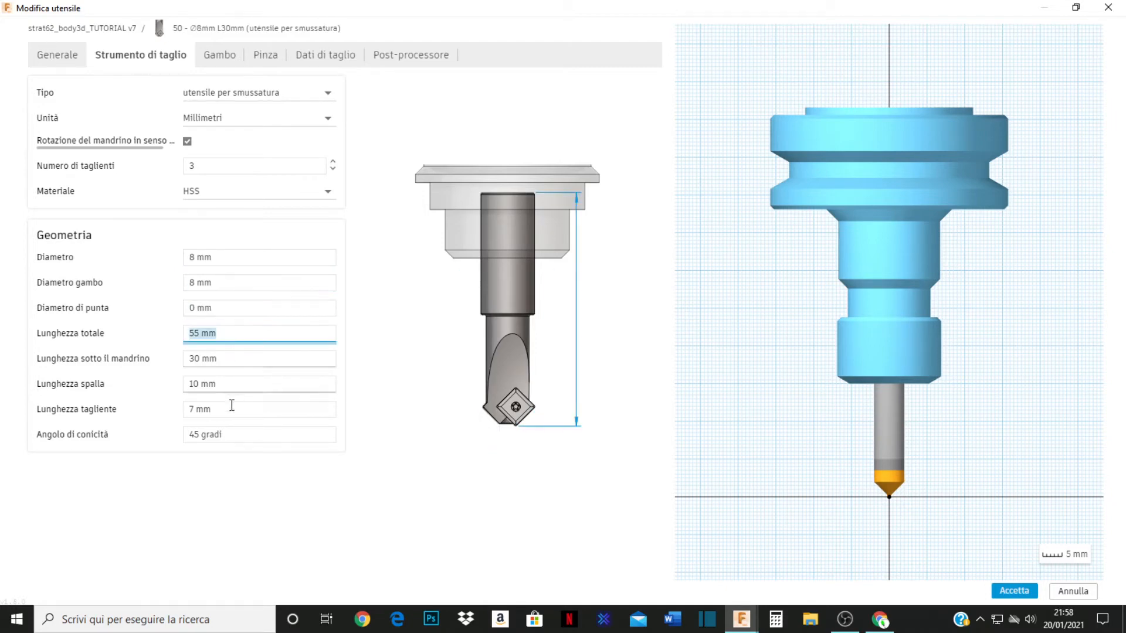
{"action": "left_click", "coordinate": [233, 433]}
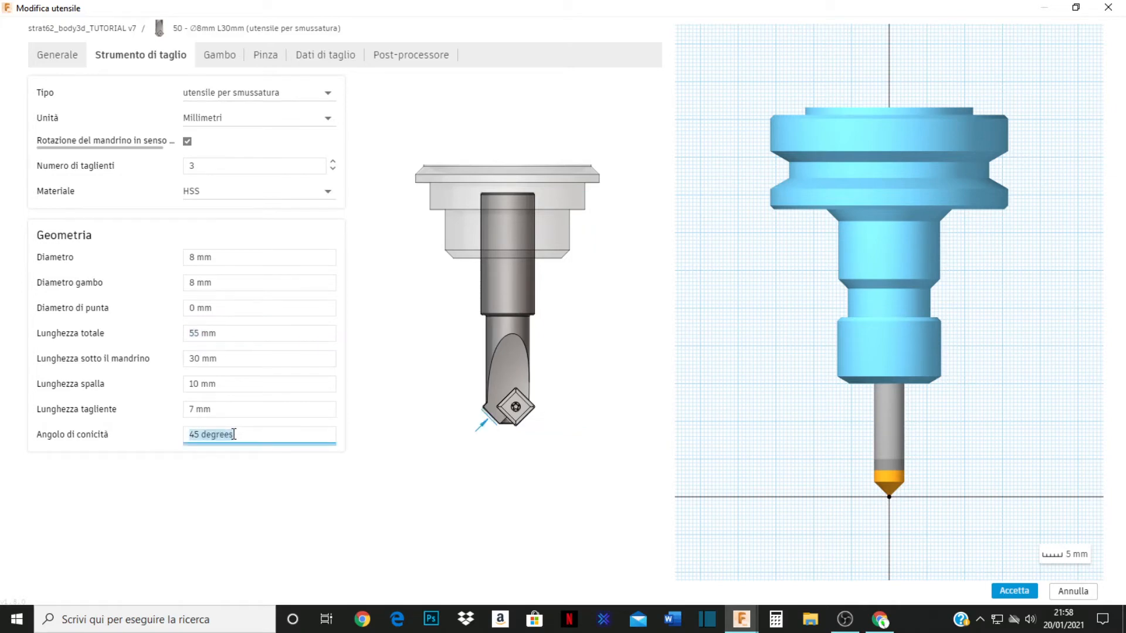
{"action": "type", "text": "30"}
{"action": "key", "text": "Return"}
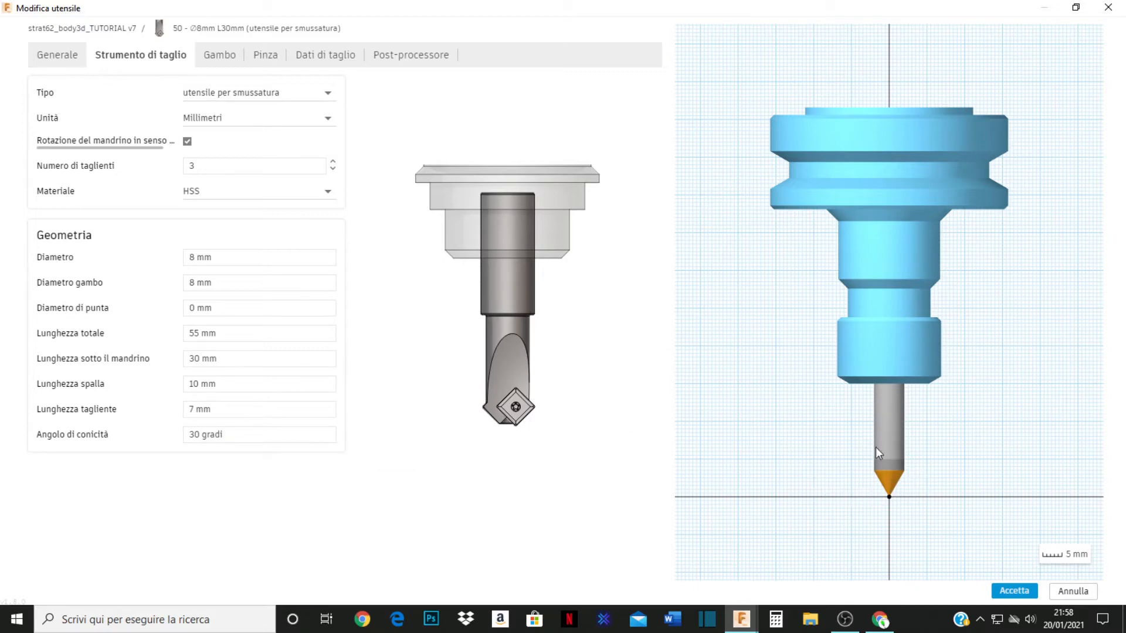
Accept the chamfer mill's new geometry, check the Incidi2 operation's log and close it.
{"action": "left_click", "coordinate": [1013, 592]}
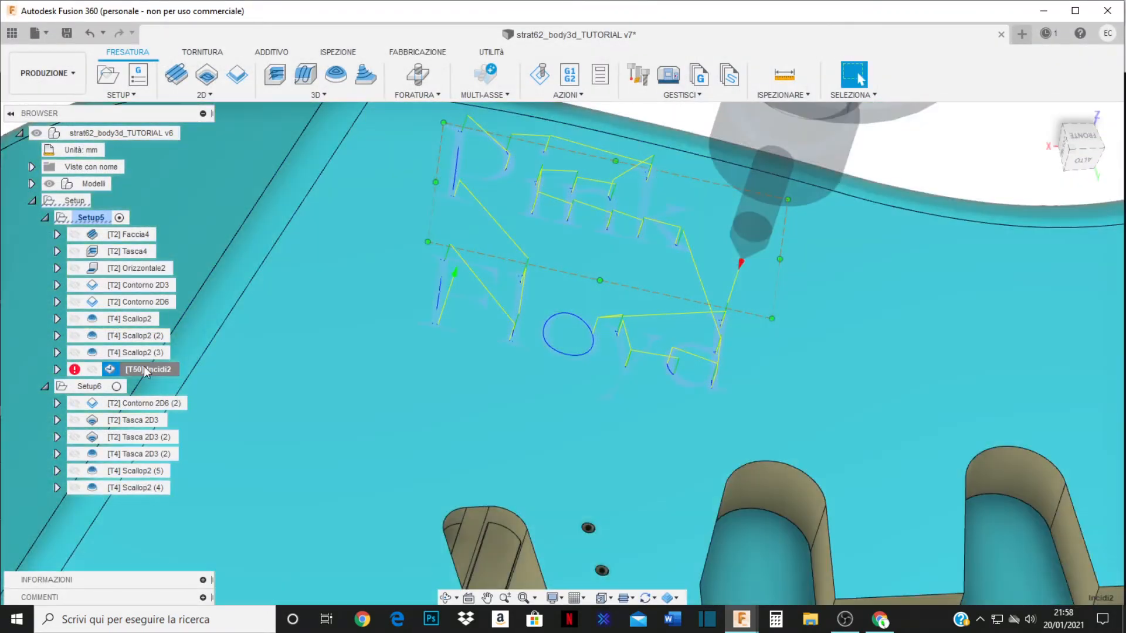
{"action": "mouse_move", "coordinate": [74, 371]}
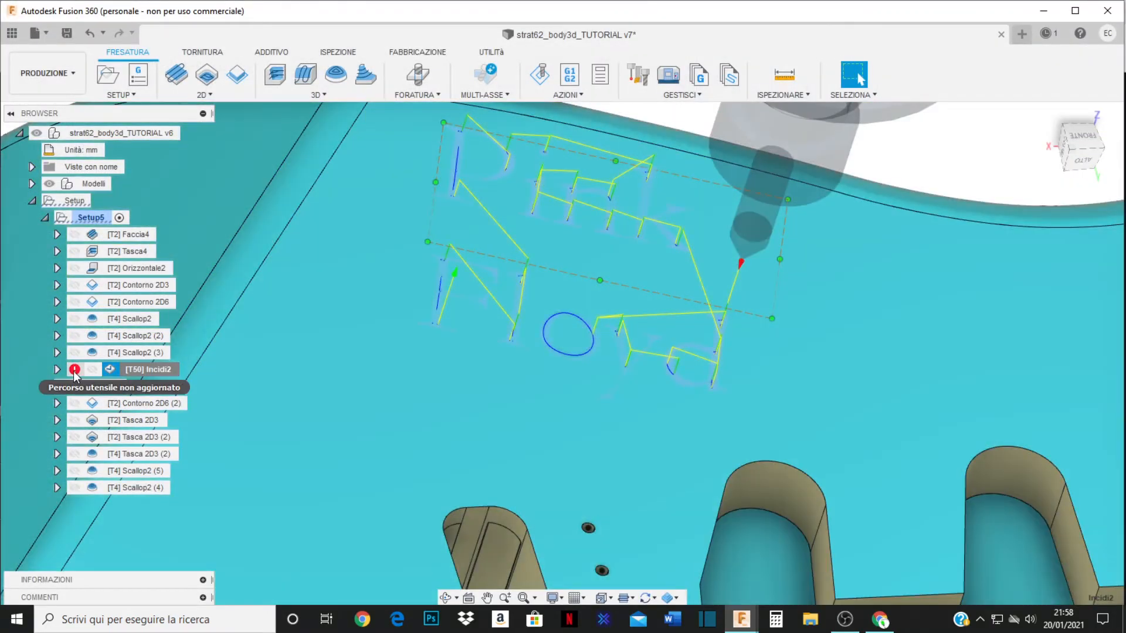
{"action": "left_click", "coordinate": [74, 370]}
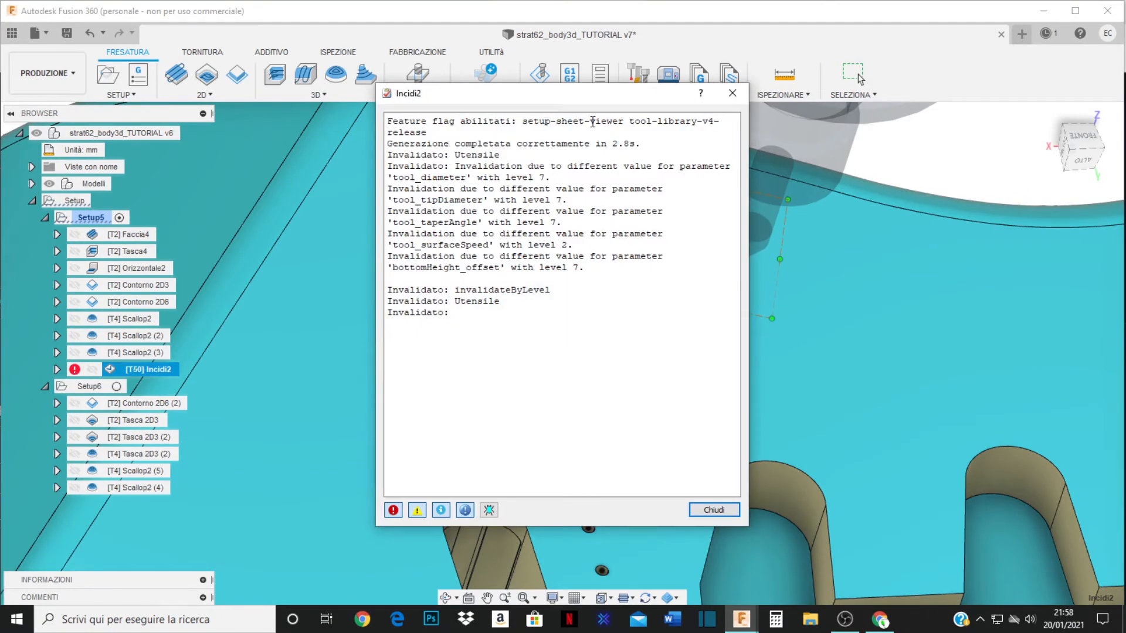
{"action": "left_click", "coordinate": [714, 510]}
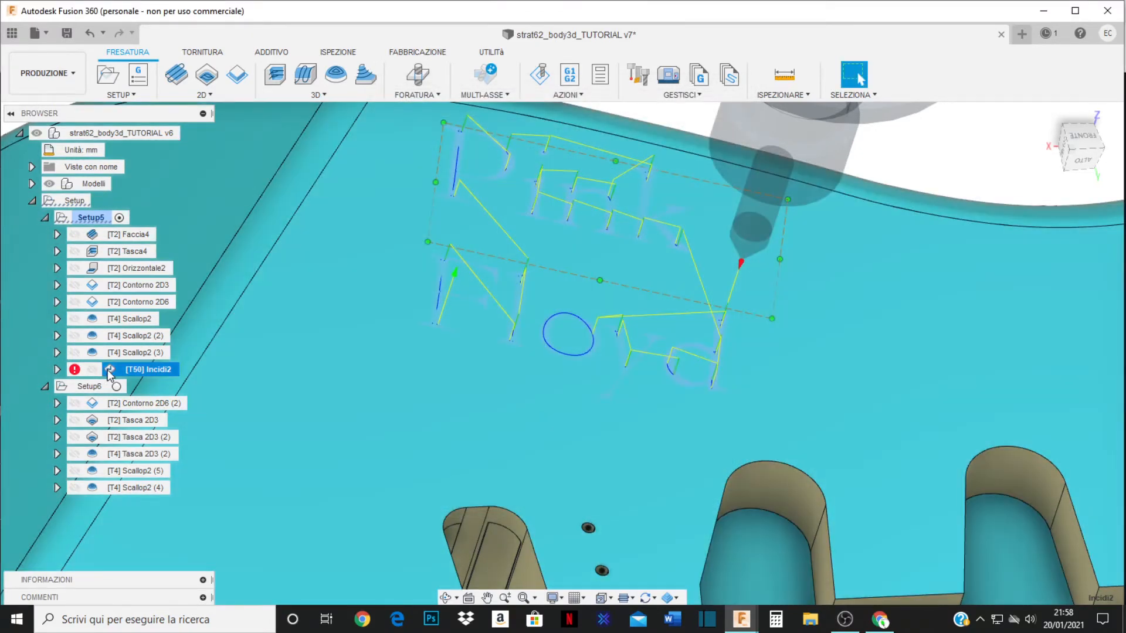
Edit Incidi2, set its bottom height offset to -3 mm and regenerate the toolpath.
{"action": "double_click", "coordinate": [109, 371]}
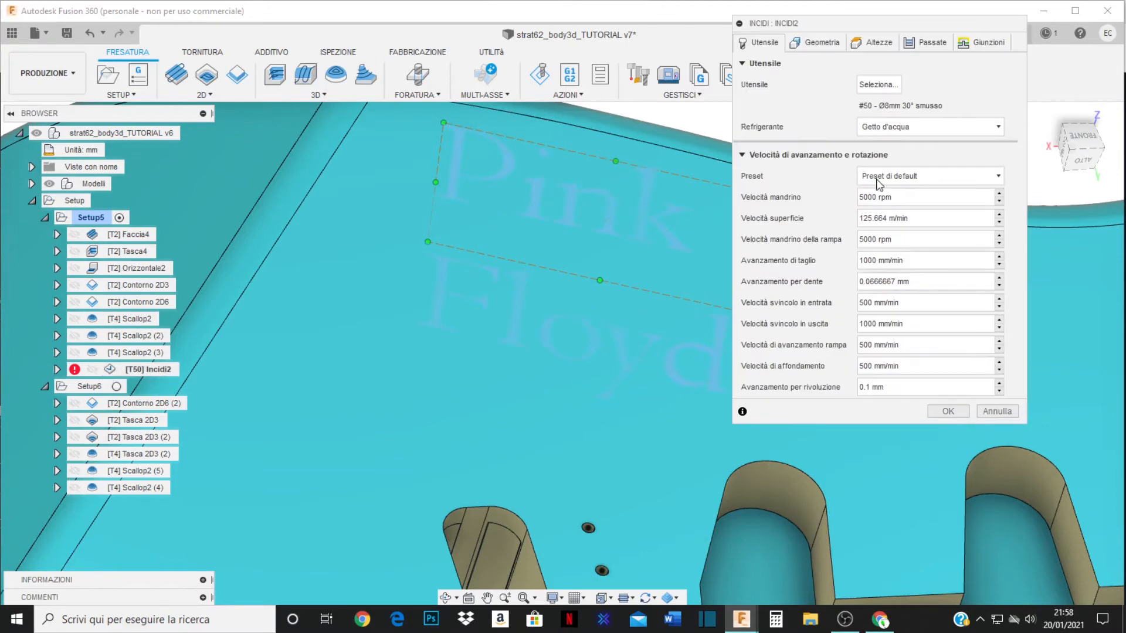
{"action": "left_click", "coordinate": [886, 47]}
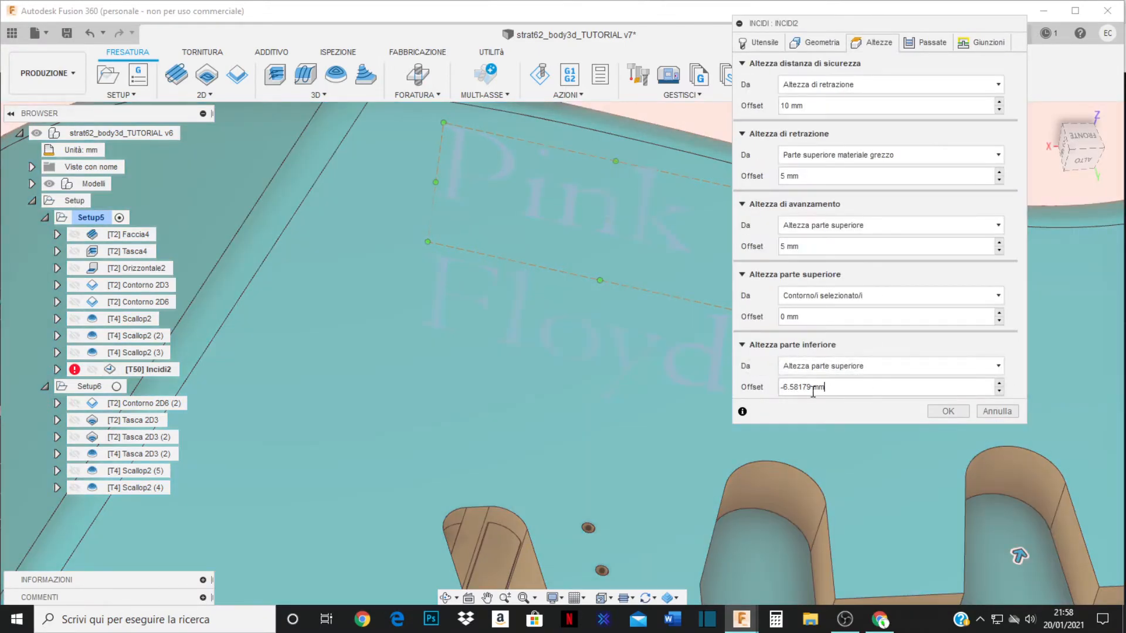
{"action": "left_click_drag", "start_coordinate": [813, 391], "coordinate": [753, 401]}
{"action": "type", "text": "-3"}
{"action": "left_click", "coordinate": [933, 411]}
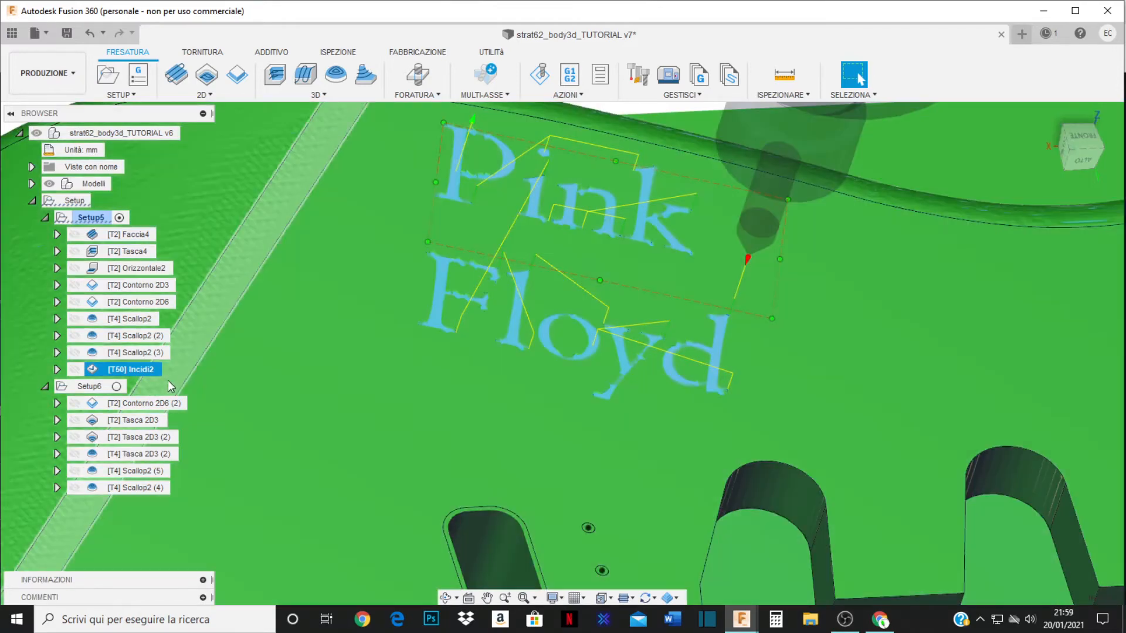
Simulate the updated Incidi2 toolpath engraving the "Pink Floyd" lettering, and close the simulation.
{"action": "right_click", "coordinate": [146, 370]}
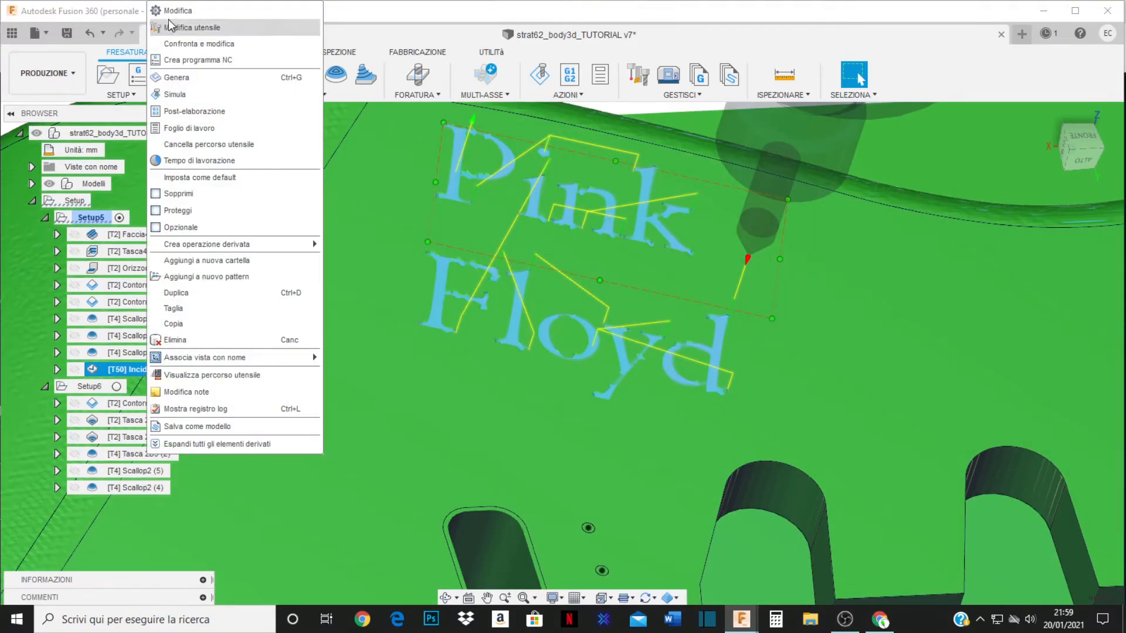
{"action": "left_click", "coordinate": [176, 81]}
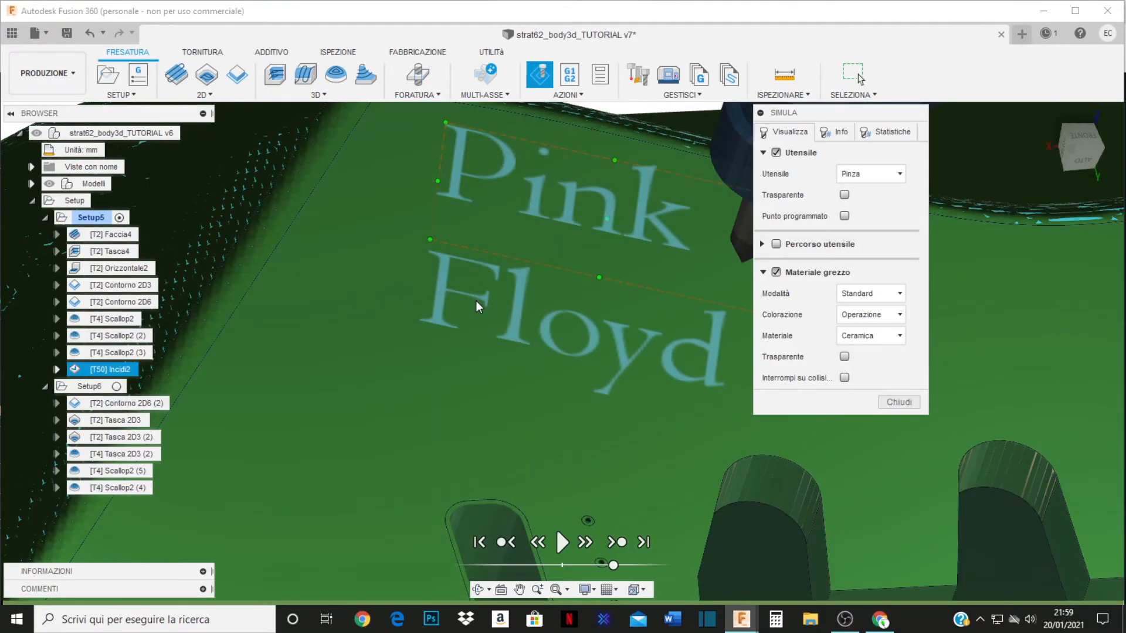
{"action": "middle_click_drag", "start_coordinate": [411, 255], "coordinate": [350, 255], "text": "shift"}
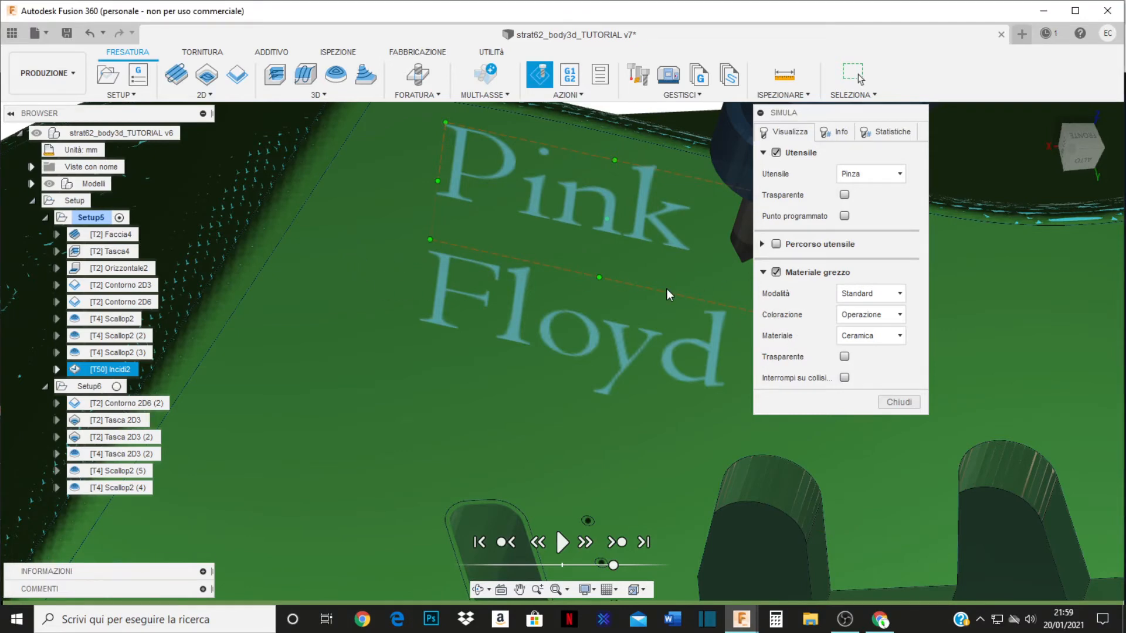
{"action": "left_click", "coordinate": [562, 542]}
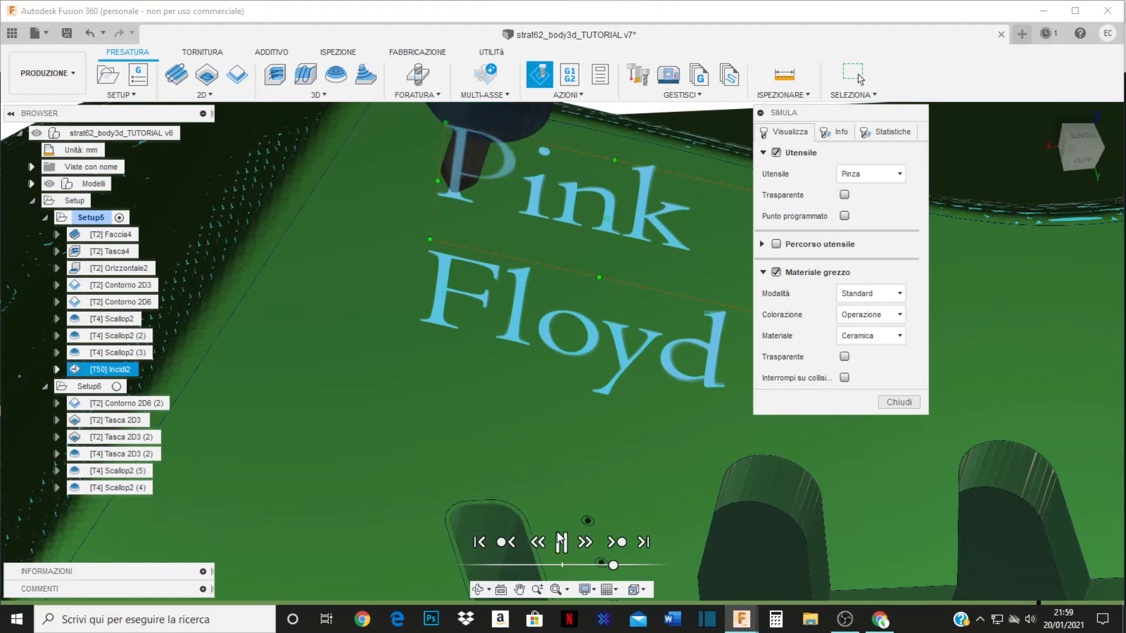
{"action": "left_click", "coordinate": [561, 542]}
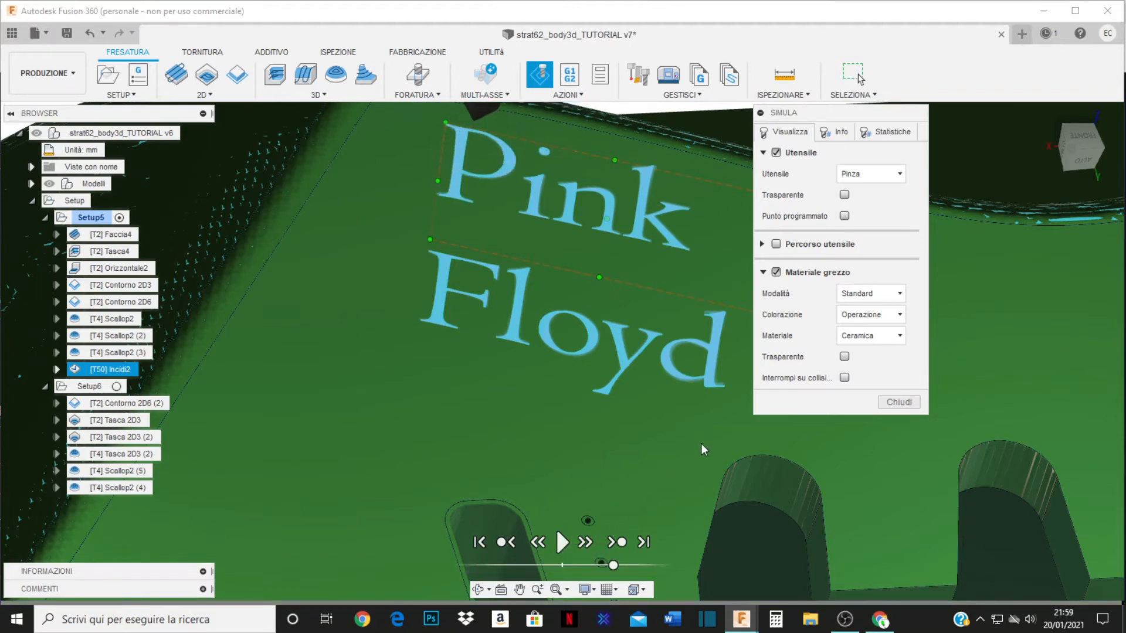
{"action": "right_click", "coordinate": [633, 447]}
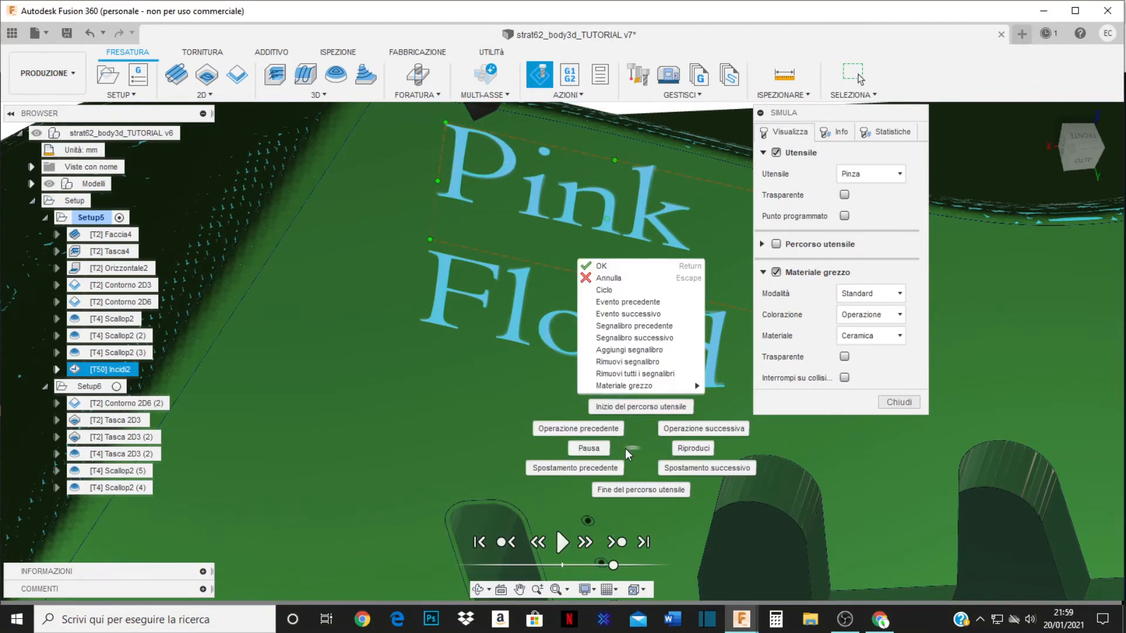
{"action": "left_click", "coordinate": [911, 405]}
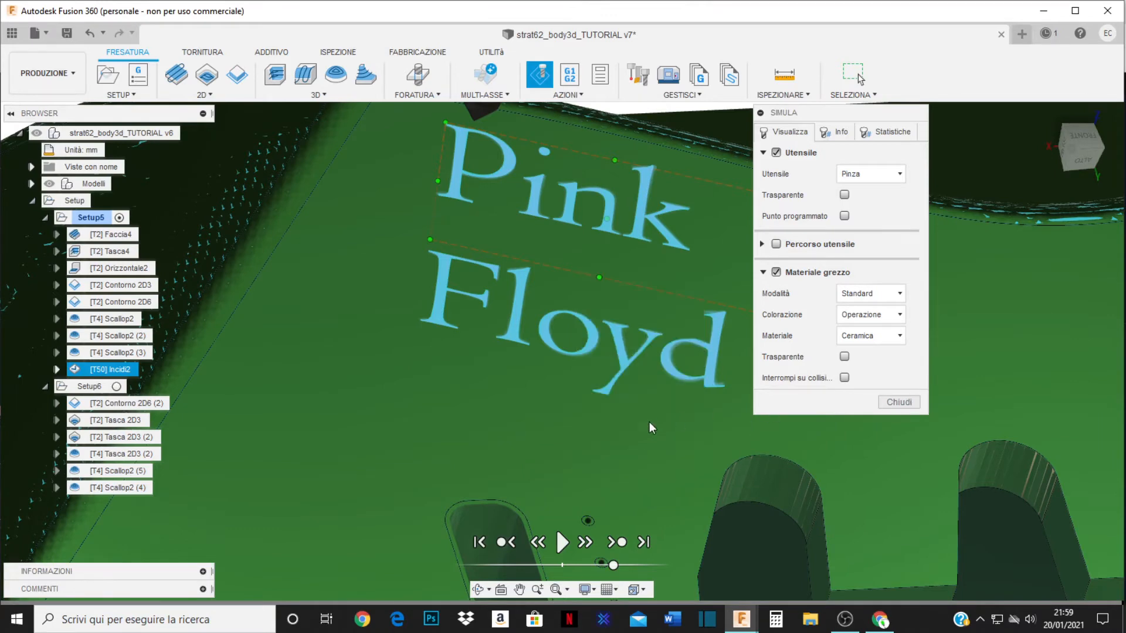
{"action": "mouse_move", "coordinate": [649, 422]}
{"action": "middle_mouse_down", "text": "shift"}
{"action": "mouse_move", "coordinate": [581, 397]}
{"action": "mouse_move", "coordinate": [598, 410]}
{"action": "mouse_move", "coordinate": [591, 422]}
{"action": "mouse_move", "coordinate": [668, 427]}
{"action": "mouse_move", "coordinate": [656, 410]}
{"action": "middle_mouse_up", "text": "shift"}
{"action": "left_click", "coordinate": [888, 399]}
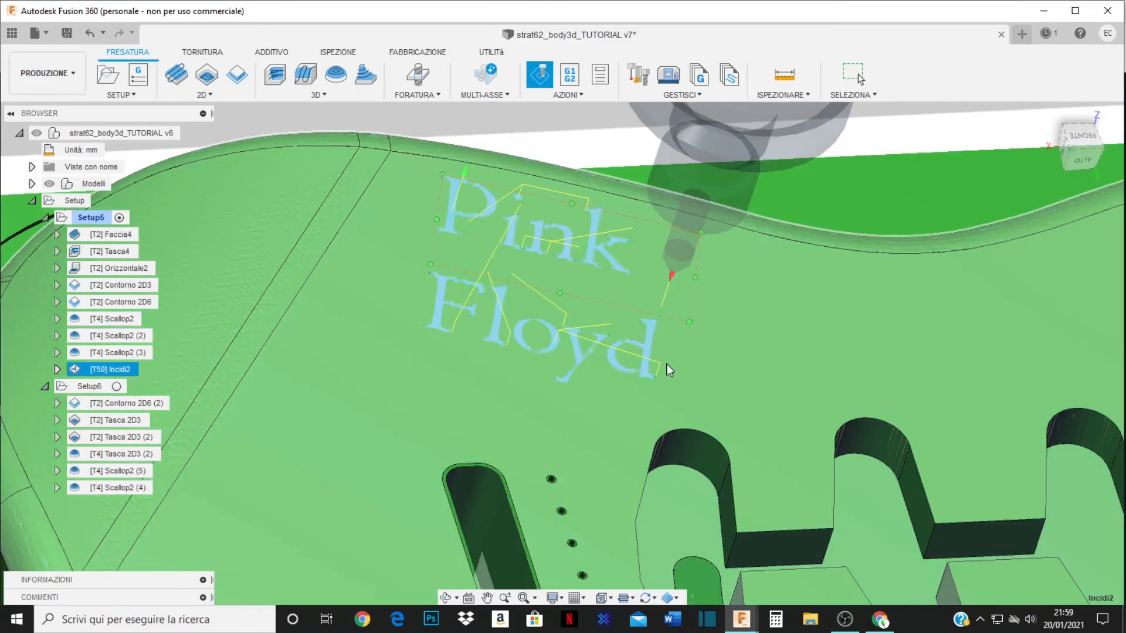
Hide the CAD models to leave only the machined stock and the engraving toolpath on display.
{"action": "left_click", "coordinate": [54, 183]}
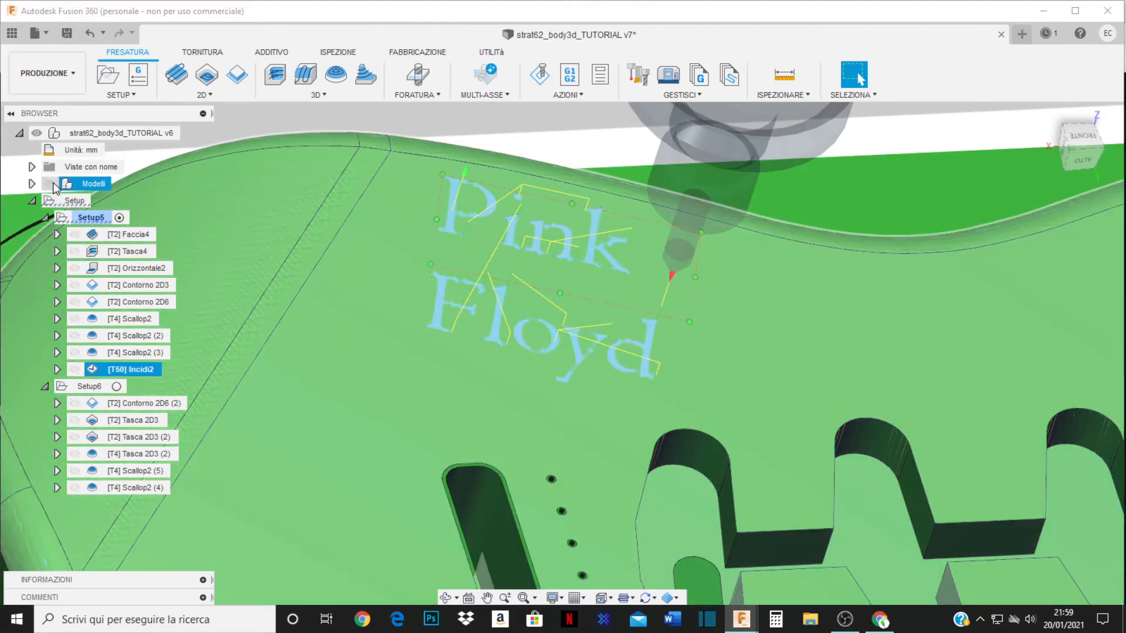
{"action": "left_click", "coordinate": [52, 184]}
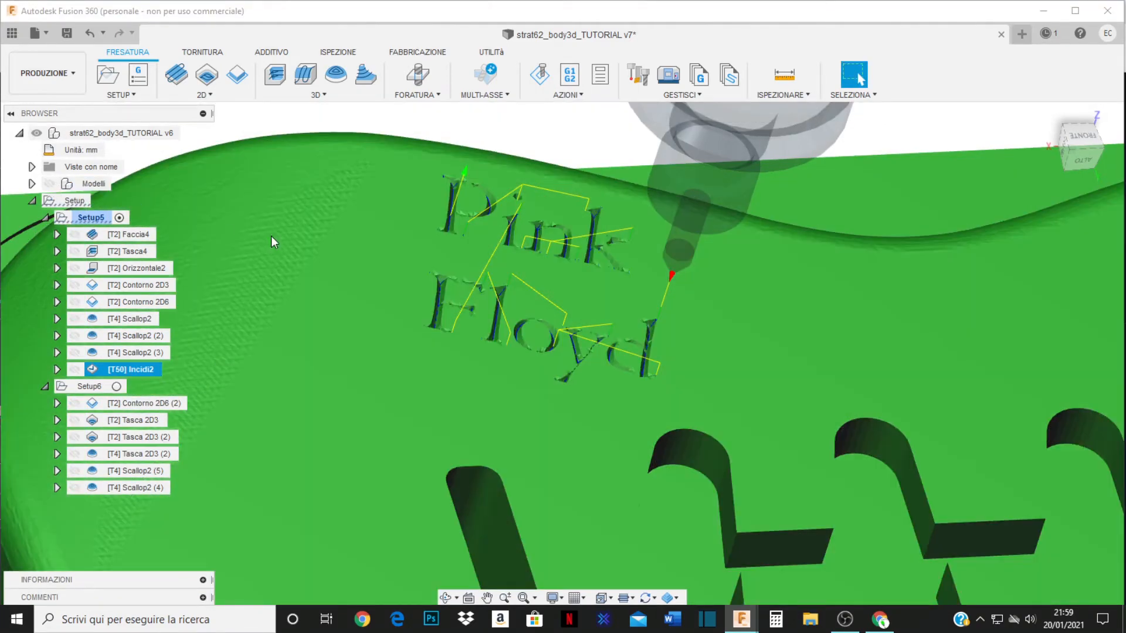
{"action": "middle_click_drag", "start_coordinate": [719, 376], "coordinate": [656, 333]}
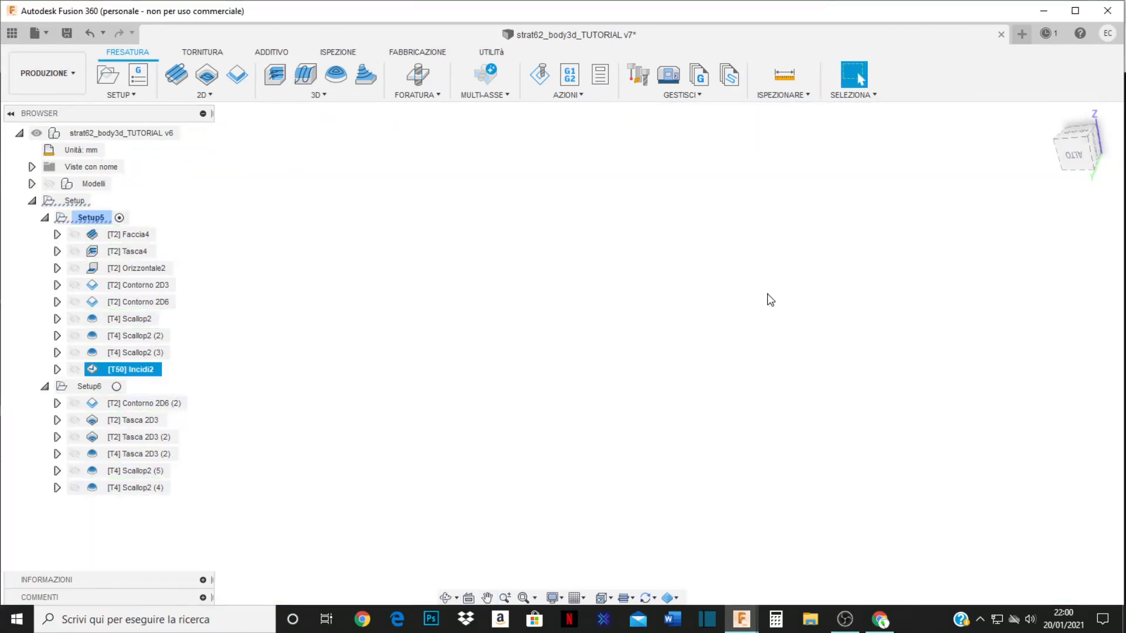
{"action": "left_click", "coordinate": [1047, 117]}
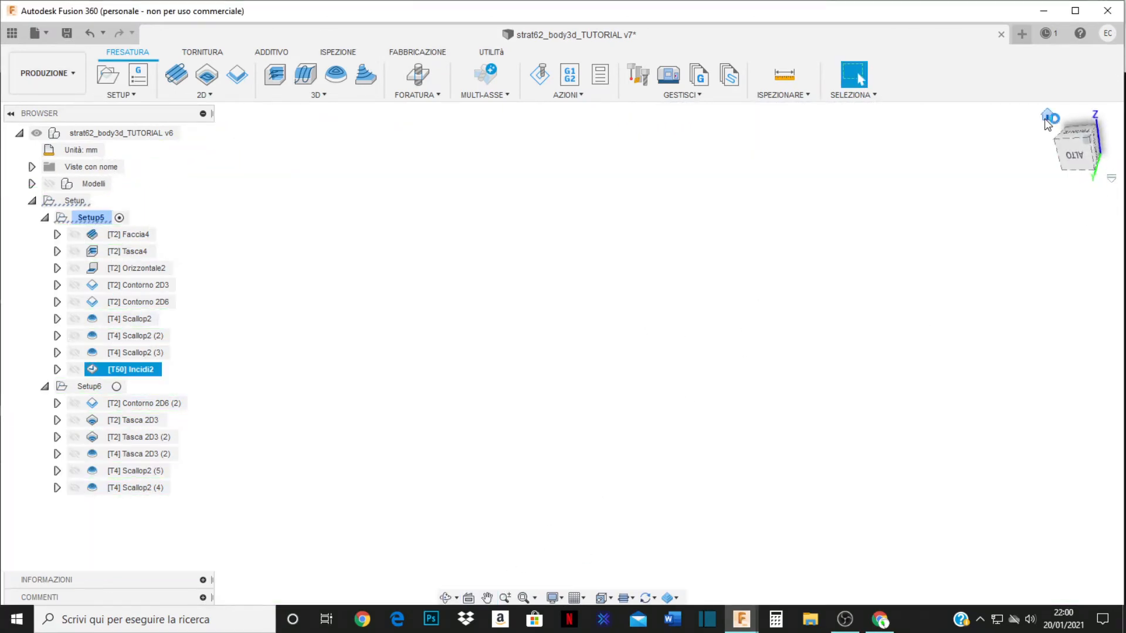
Examine the engraved "Pink Floyd" lettering and the whole machined guitar body from several angles and distances.
{"action": "left_click", "coordinate": [445, 597]}
{"action": "left_click_drag", "start_coordinate": [401, 325], "coordinate": [448, 399]}
{"action": "scroll", "coordinate": [496, 320], "scroll_direction": "down", "scroll_amount": 3}
{"action": "scroll", "coordinate": [501, 308], "scroll_direction": "up", "scroll_amount": 8}
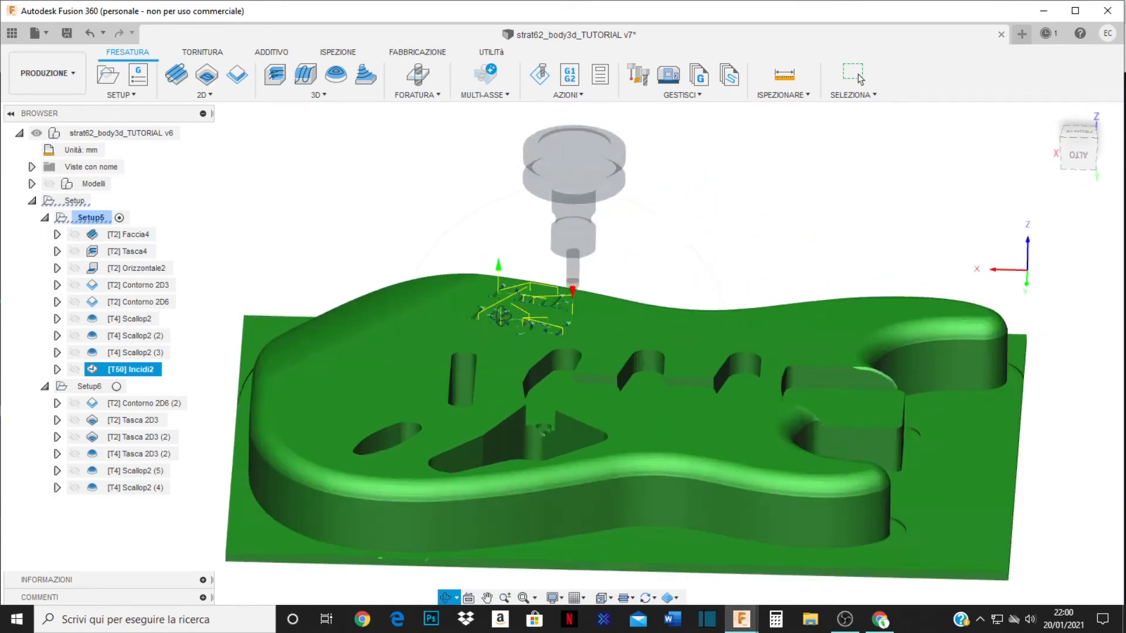
{"action": "scroll", "coordinate": [522, 304], "scroll_direction": "up", "scroll_amount": 8}
{"action": "left_click_drag", "start_coordinate": [531, 319], "coordinate": [522, 254]}
{"action": "scroll", "coordinate": [517, 328], "scroll_direction": "down", "scroll_amount": 4}
{"action": "scroll", "coordinate": [255, 247], "scroll_direction": "up", "scroll_amount": 7}
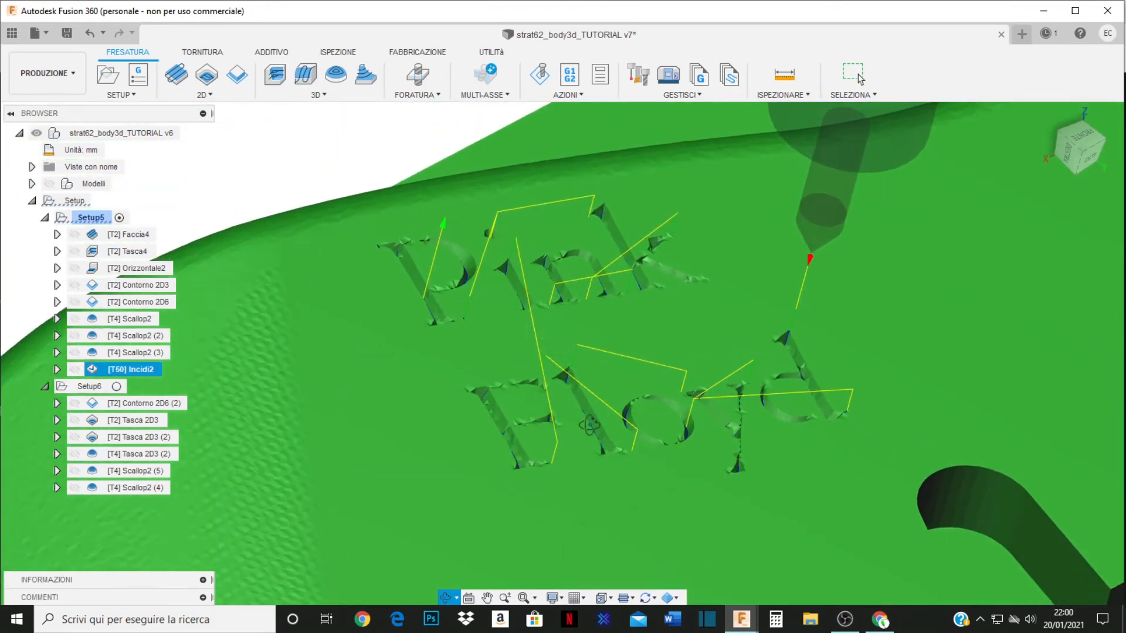
{"action": "scroll", "coordinate": [546, 328], "scroll_direction": "down", "scroll_amount": 8}
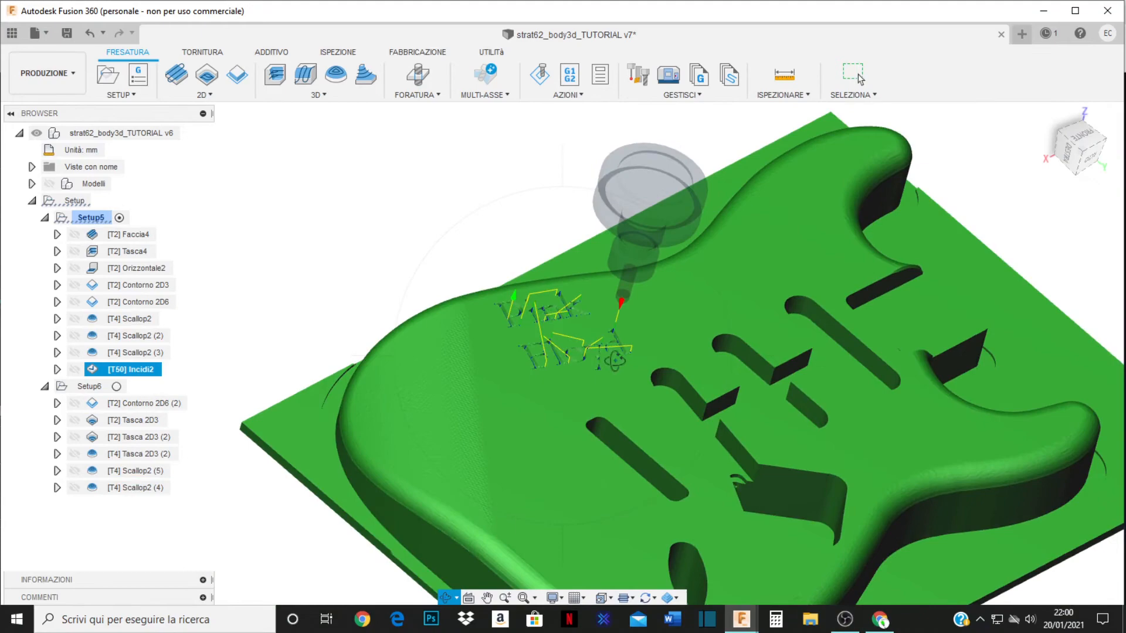
{"action": "left_click_drag", "start_coordinate": [533, 322], "coordinate": [424, 286]}
{"action": "scroll", "coordinate": [409, 282], "scroll_direction": "down", "scroll_amount": 5}
{"action": "scroll", "coordinate": [691, 390], "scroll_direction": "up", "scroll_amount": 8}
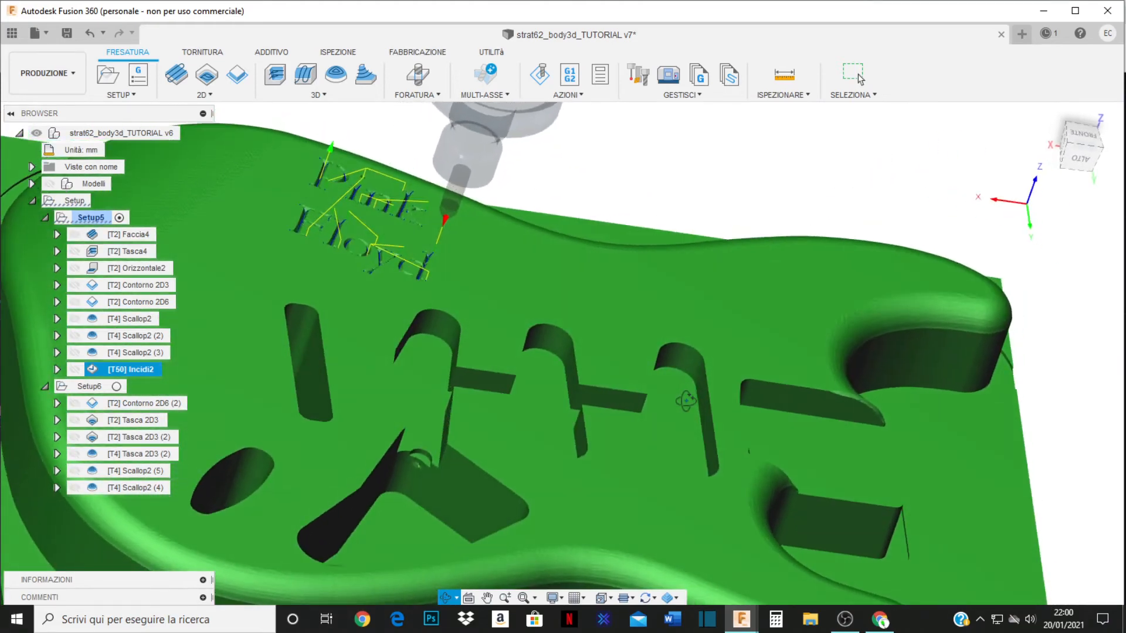
{"action": "left_click_drag", "start_coordinate": [685, 401], "coordinate": [735, 357]}
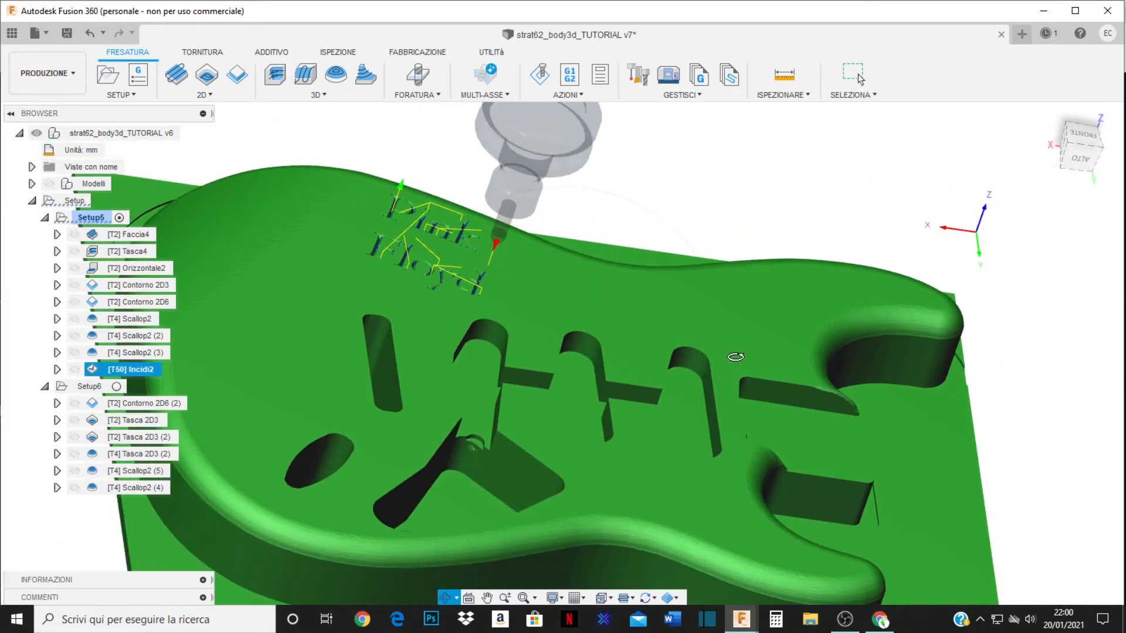
{"action": "scroll", "coordinate": [292, 269], "scroll_direction": "up", "scroll_amount": 10}
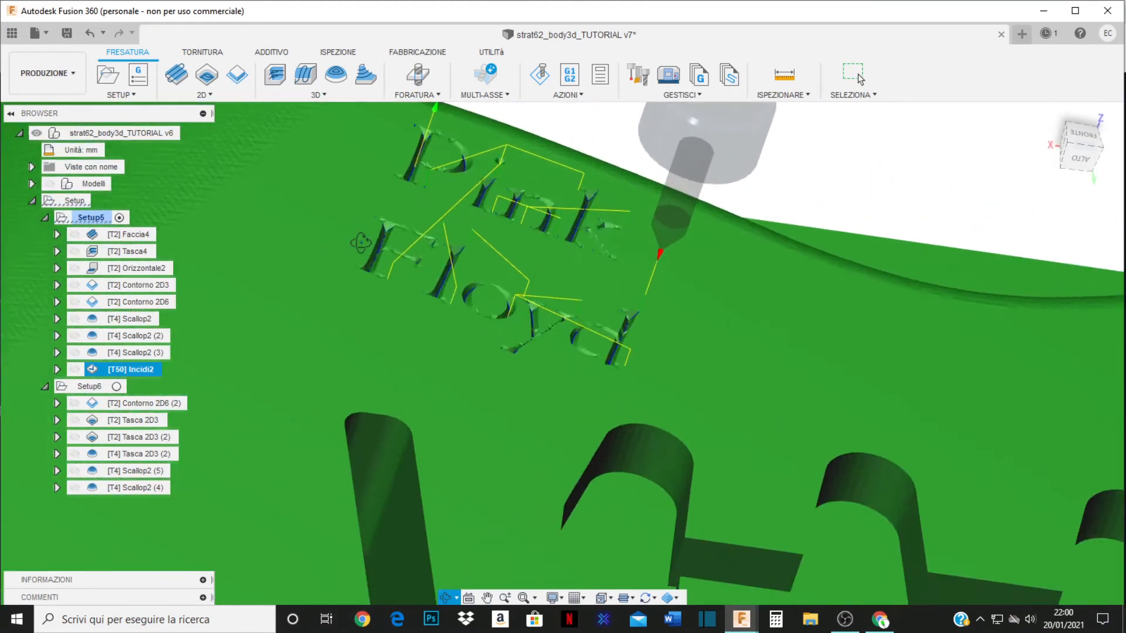
{"action": "left_click_drag", "start_coordinate": [361, 242], "coordinate": [482, 284]}
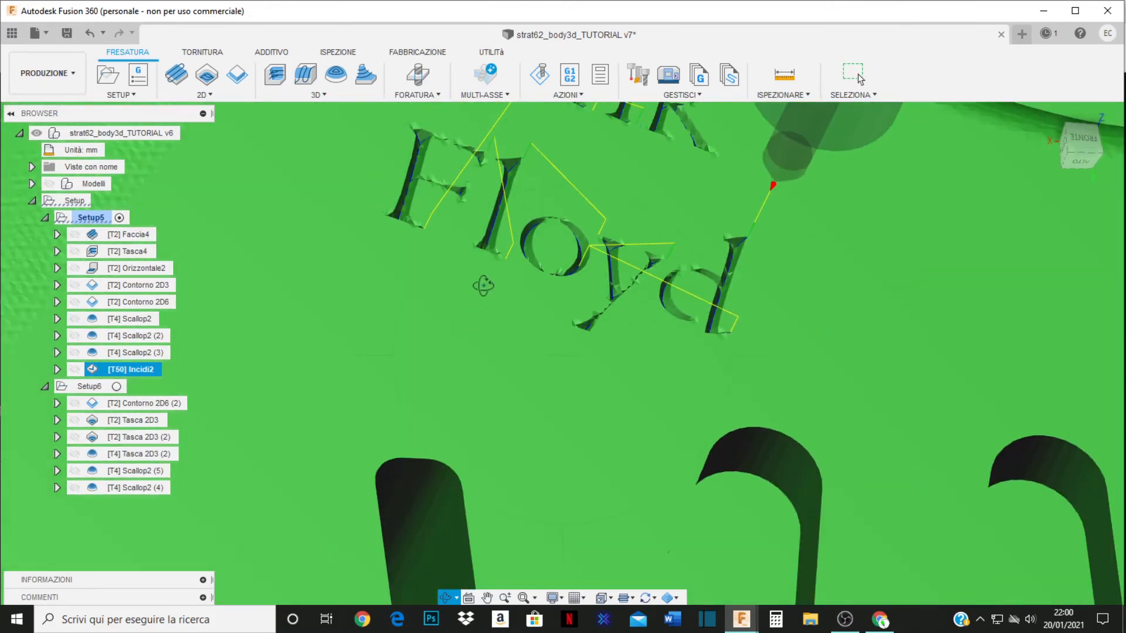
{"action": "left_click_drag", "start_coordinate": [444, 179], "coordinate": [876, 370]}
{"action": "scroll", "coordinate": [470, 332], "scroll_direction": "down", "scroll_amount": 4}
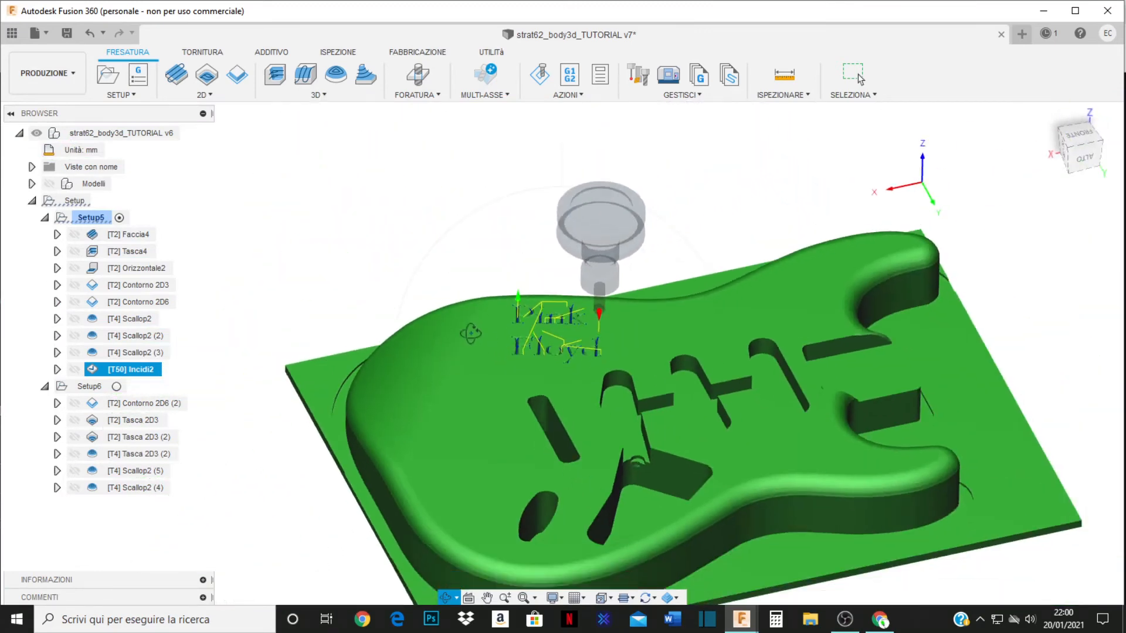
{"action": "left_click_drag", "start_coordinate": [435, 346], "coordinate": [511, 356]}
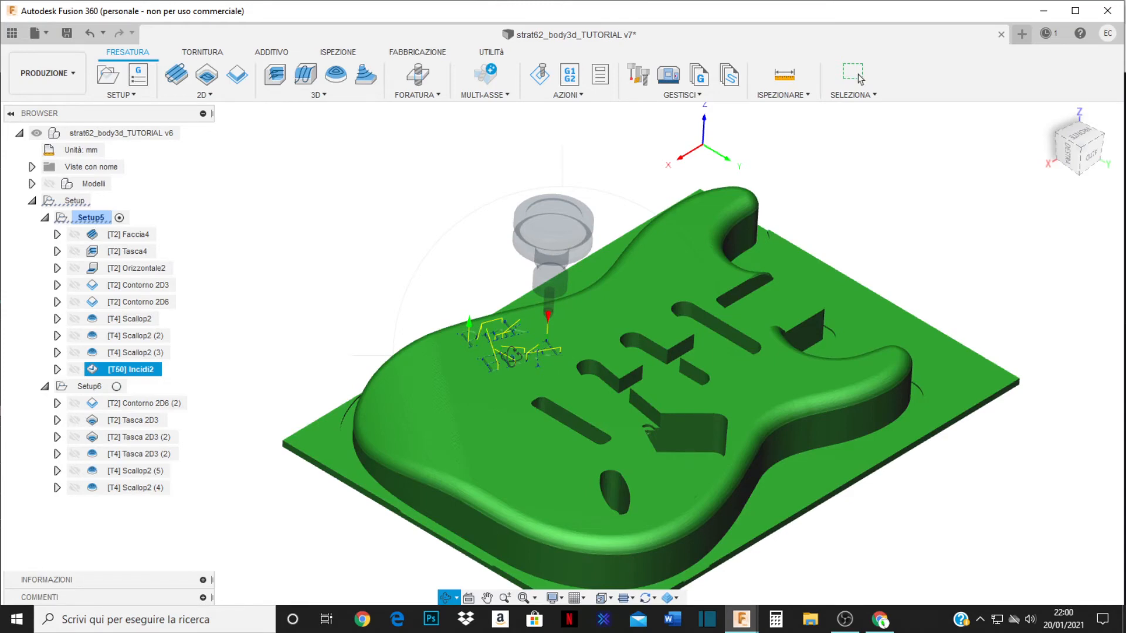
Switch to the Design workspace and start a new sketch on the guitar body's flat front face.
{"action": "left_click", "coordinate": [75, 74]}
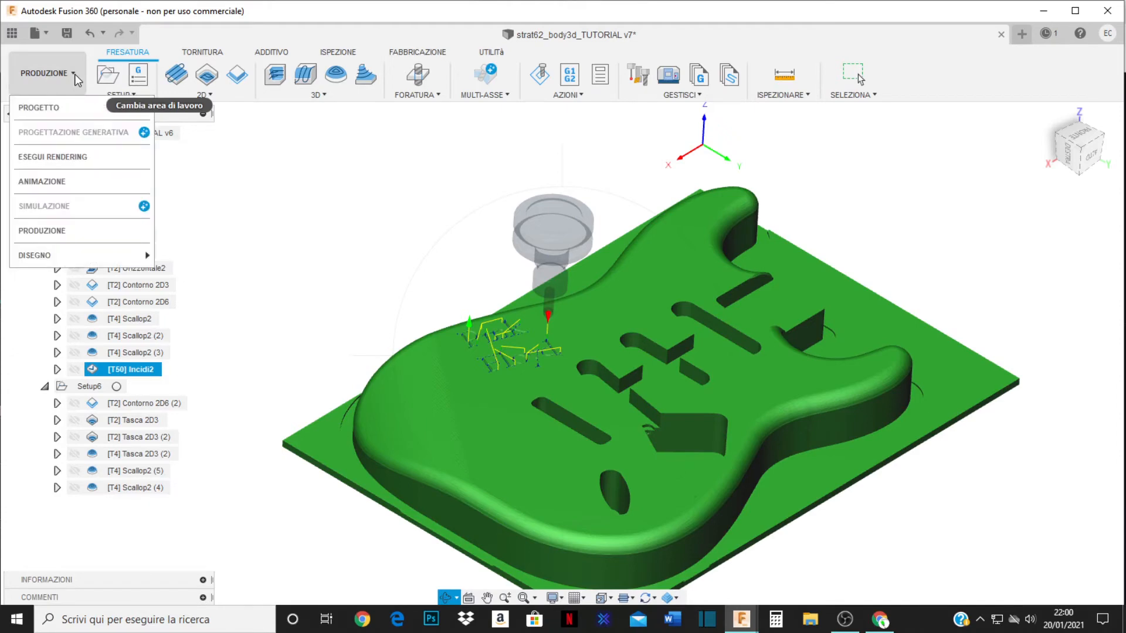
{"action": "left_click", "coordinate": [66, 109]}
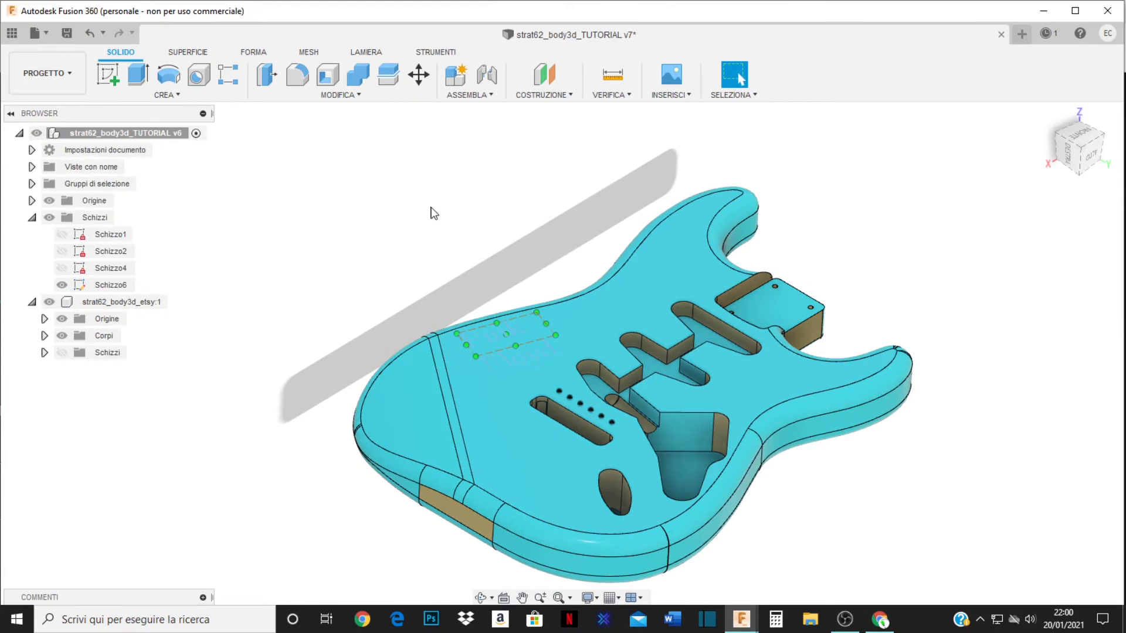
{"action": "left_click", "coordinate": [109, 75]}
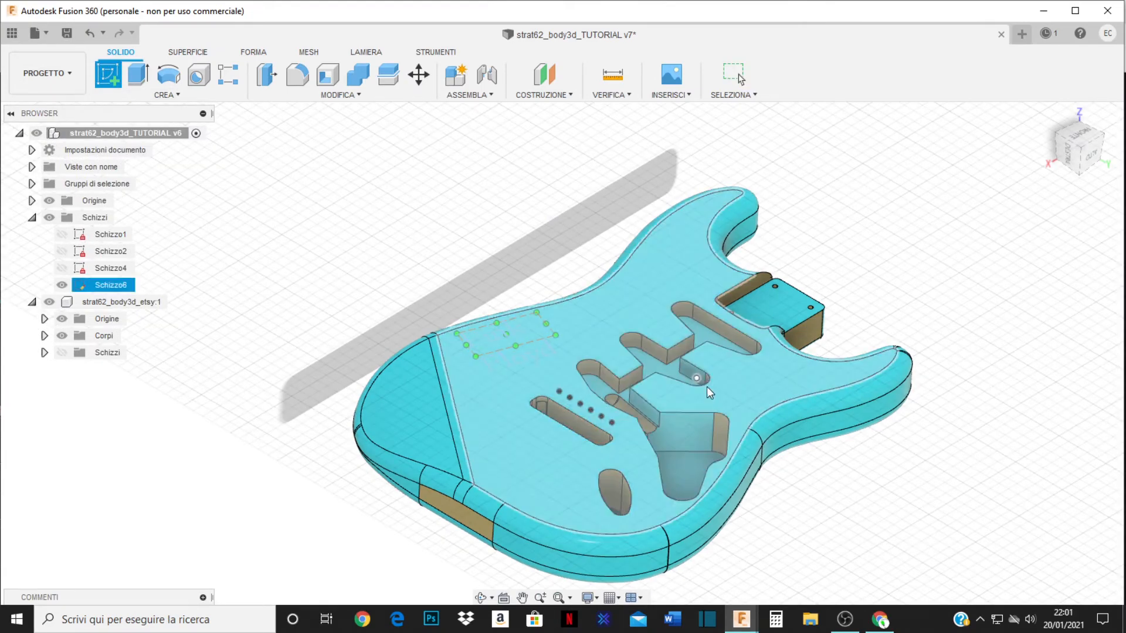
{"action": "left_click", "coordinate": [646, 284]}
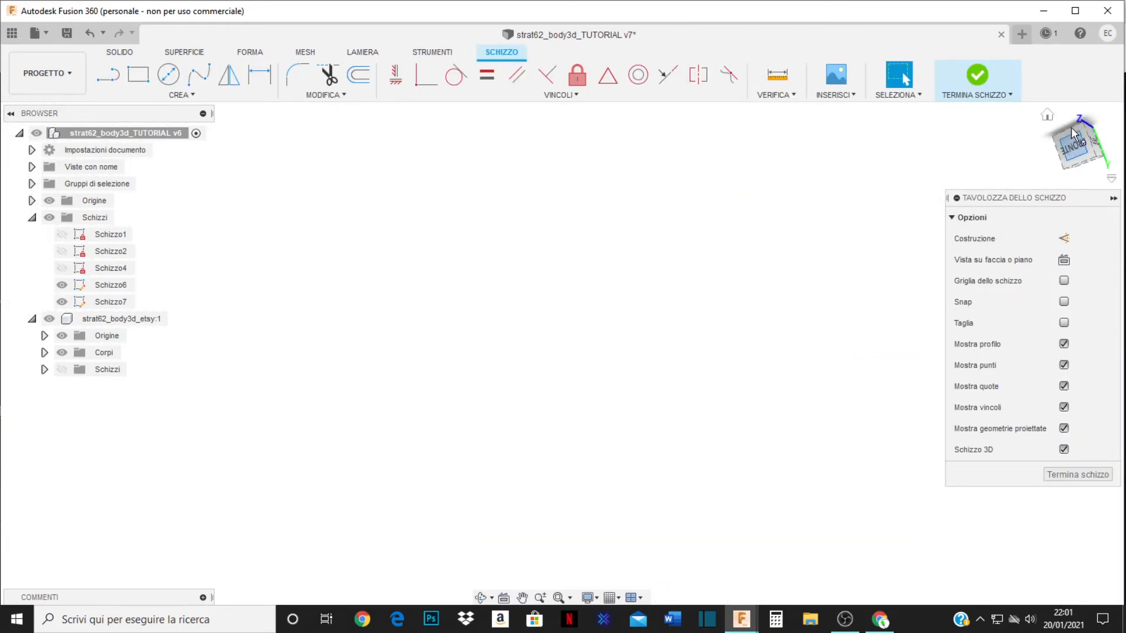
Place a sketch text frame on the guitar body's front face, across the longer horn beside the neck pocket.
{"action": "left_click", "coordinate": [1048, 115]}
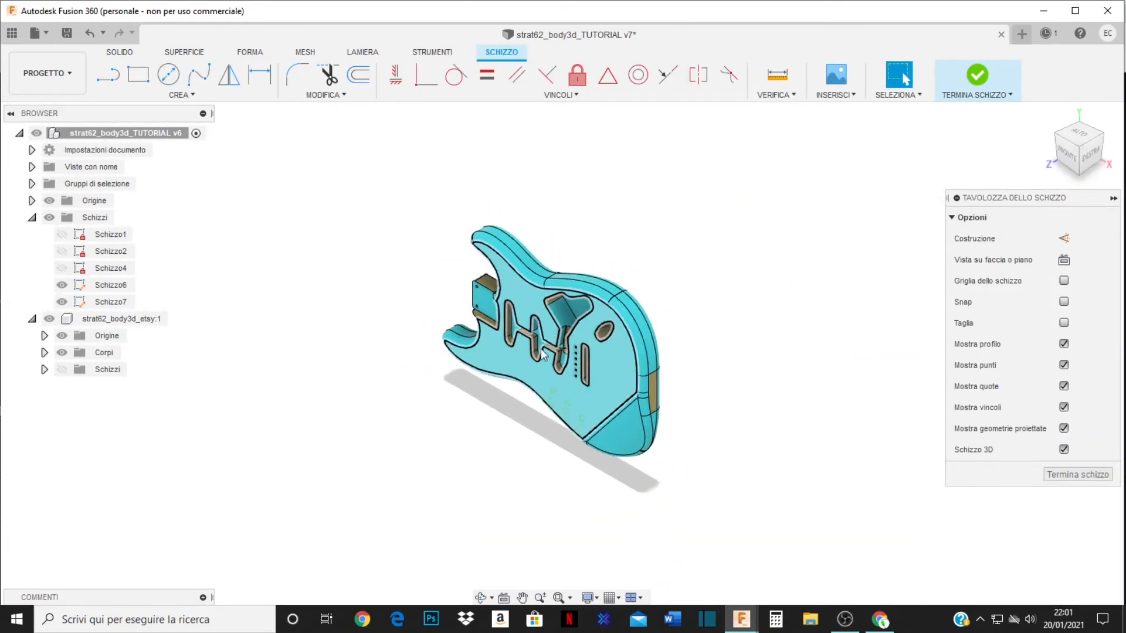
{"action": "left_click", "coordinate": [481, 600]}
{"action": "left_click_drag", "start_coordinate": [538, 305], "coordinate": [396, 298]}
{"action": "scroll", "coordinate": [565, 320], "scroll_direction": "up", "scroll_amount": 5}
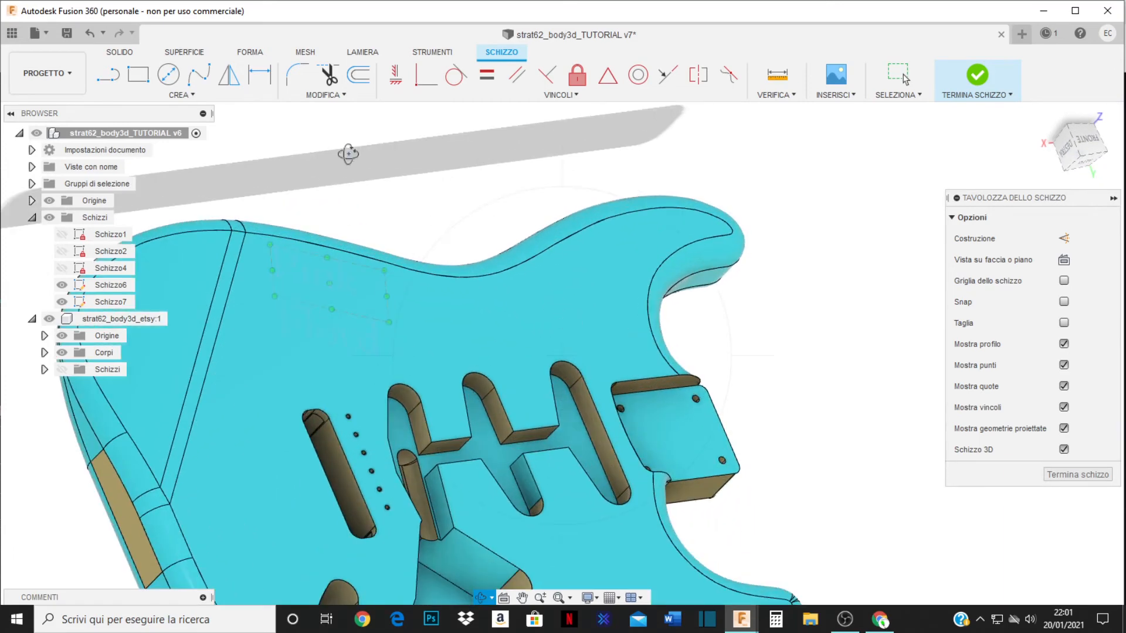
{"action": "left_click", "coordinate": [192, 95]}
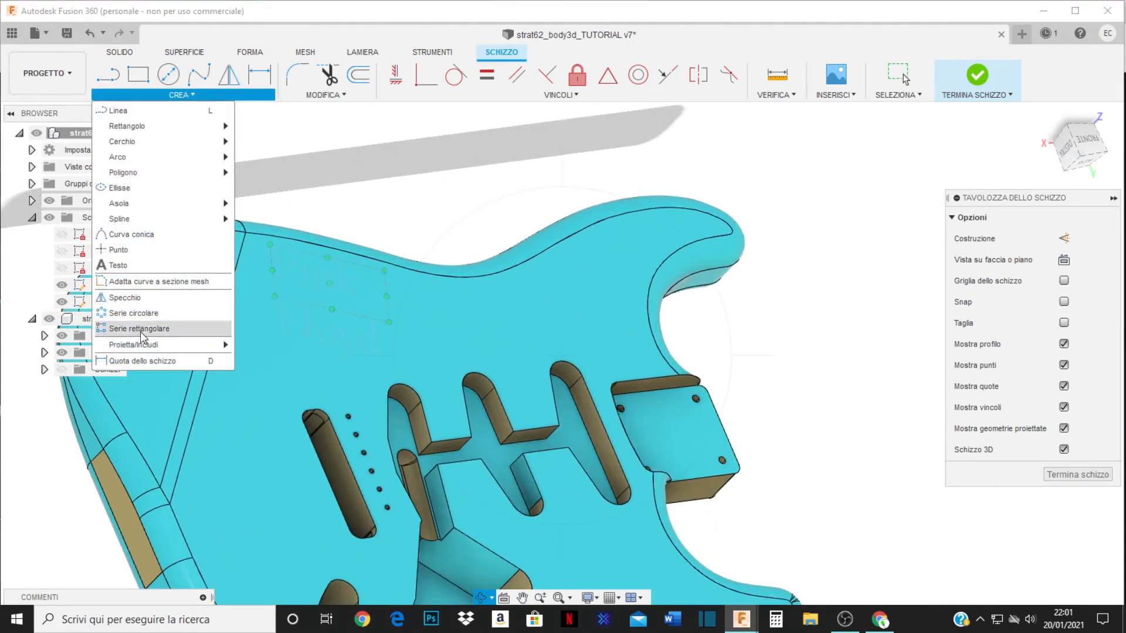
{"action": "left_click", "coordinate": [118, 265]}
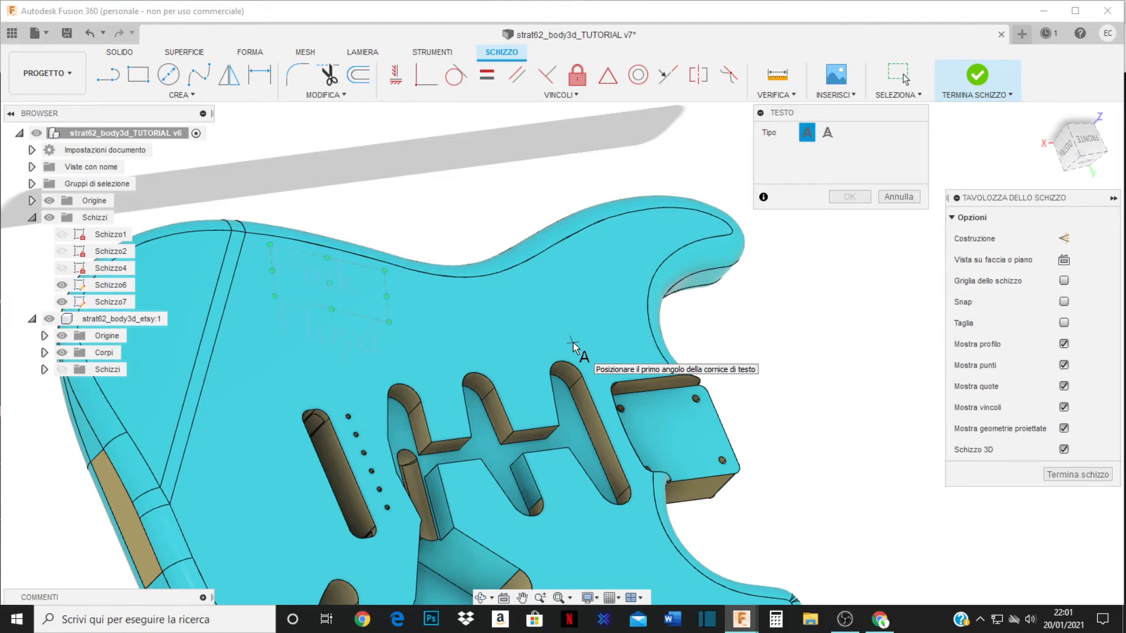
{"action": "scroll", "coordinate": [602, 299], "scroll_direction": "down", "scroll_amount": 3}
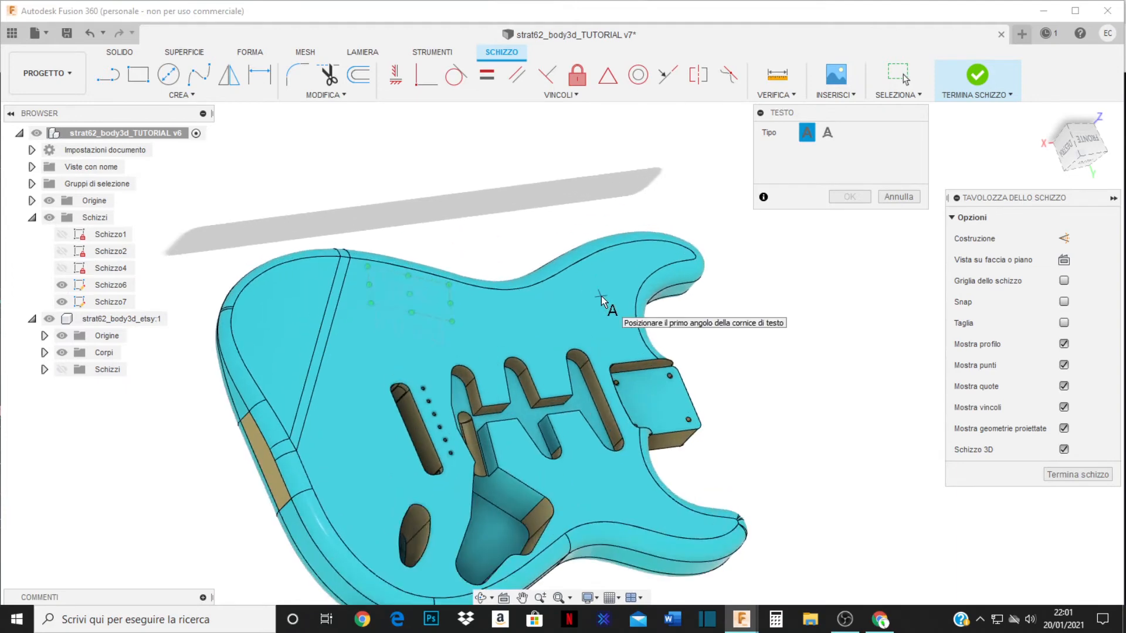
{"action": "scroll", "coordinate": [604, 304], "scroll_direction": "up", "scroll_amount": 3}
{"action": "scroll", "coordinate": [622, 310], "scroll_direction": "up", "scroll_amount": 1}
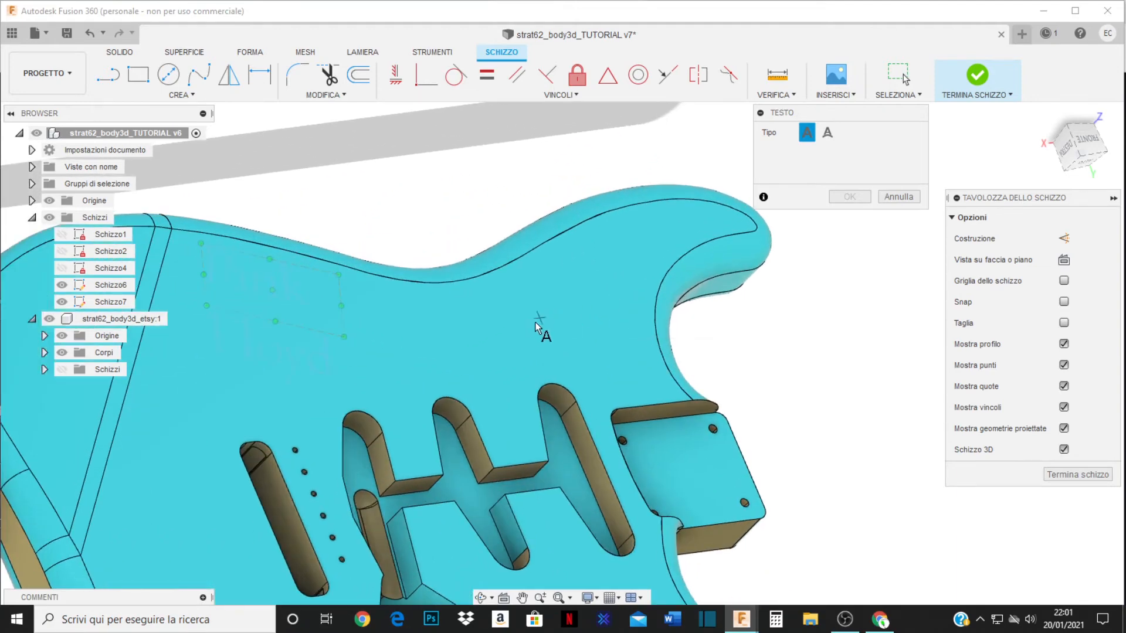
{"action": "left_click", "coordinate": [527, 345]}
{"action": "middle_click_drag", "start_coordinate": [563, 352], "coordinate": [510, 359]}
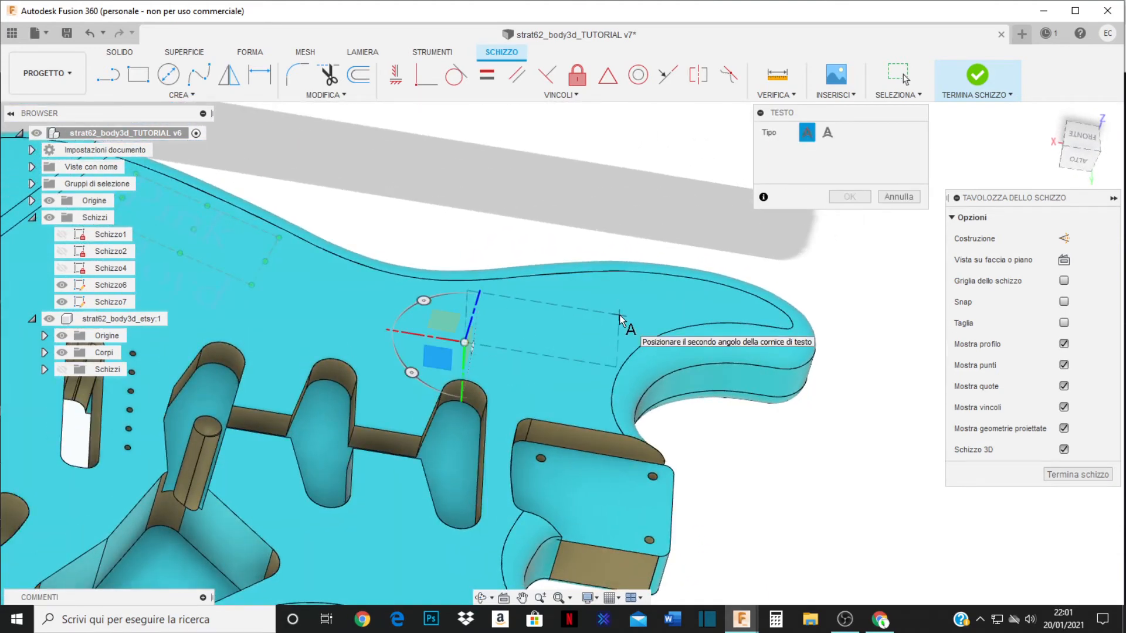
{"action": "left_click", "coordinate": [706, 300]}
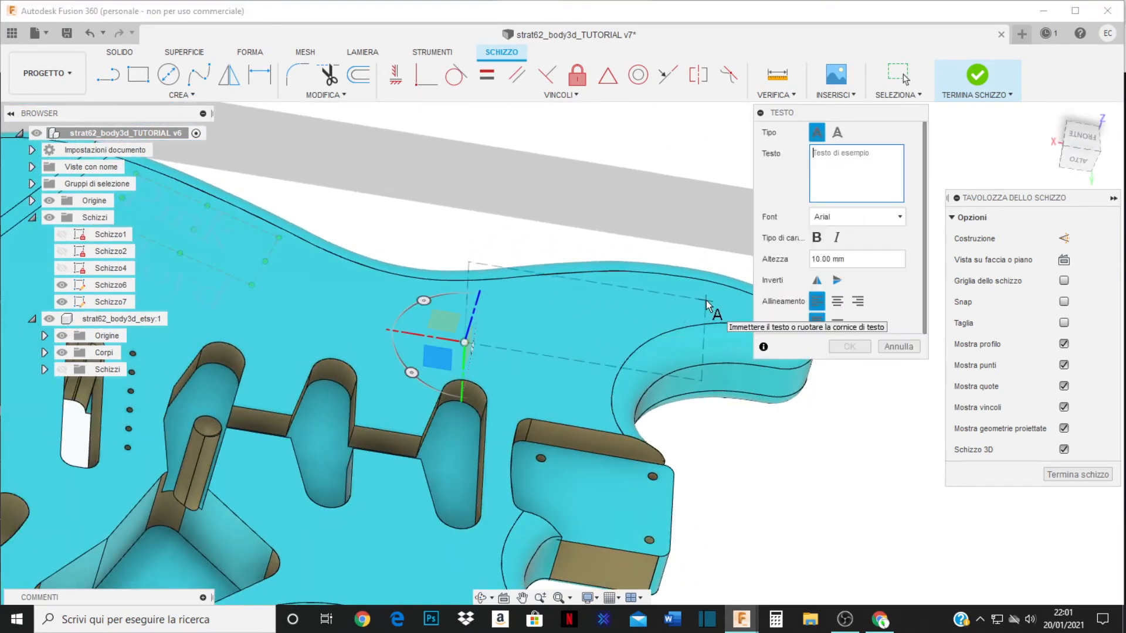
Rotate the text frame to follow the longer horn's outline and enter "Pink Floyd" as its text.
{"action": "left_click", "coordinate": [545, 272]}
{"action": "left_click_drag", "start_coordinate": [546, 272], "coordinate": [542, 277]}
{"action": "left_click", "coordinate": [585, 322]}
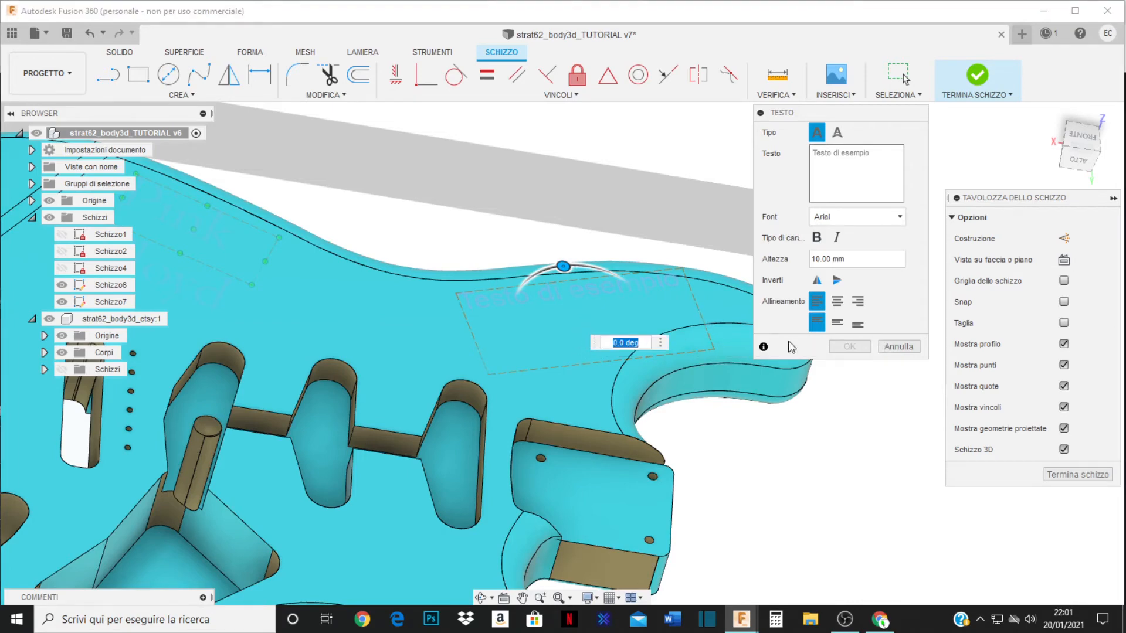
{"action": "left_click", "coordinate": [839, 150]}
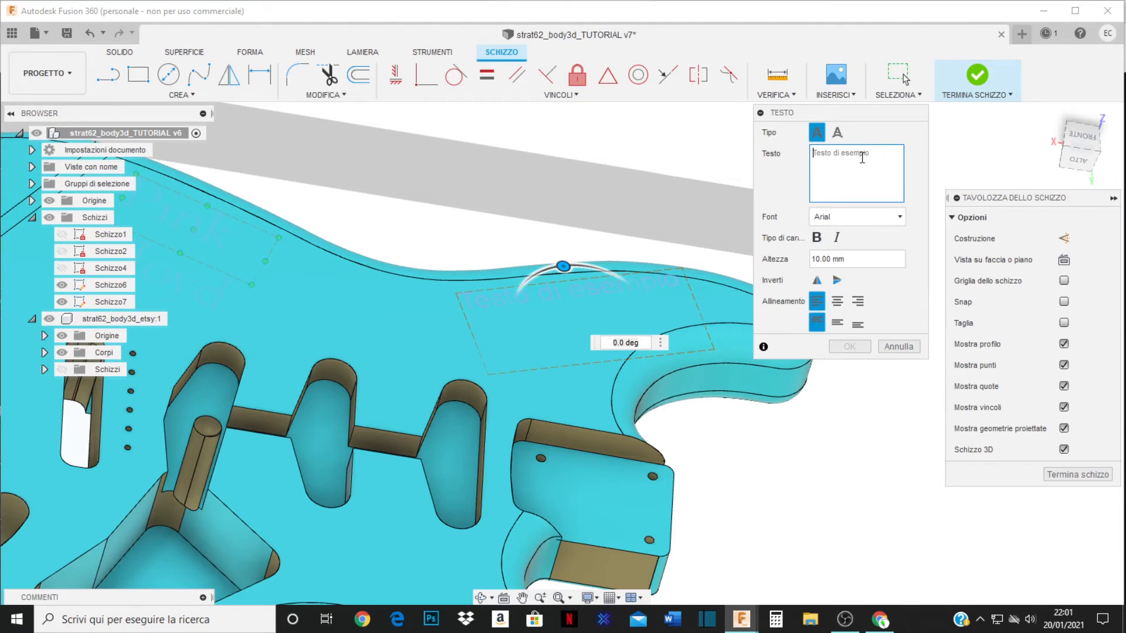
{"action": "type", "text": "G"}
{"action": "key", "text": "BackSpace"}
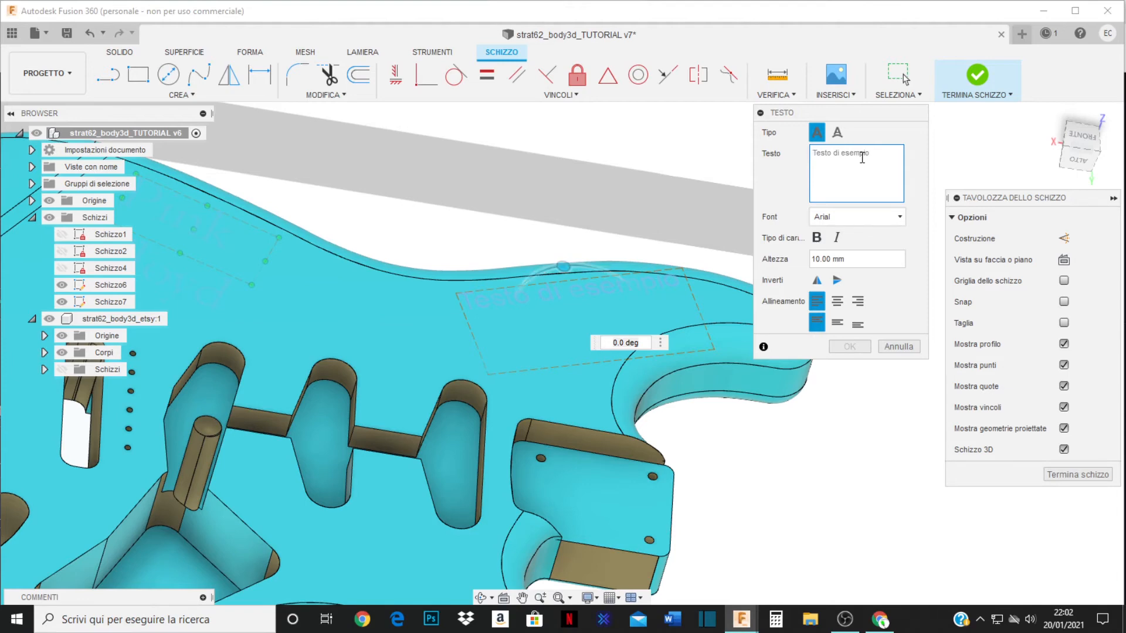
{"action": "type", "text": "Pink"}
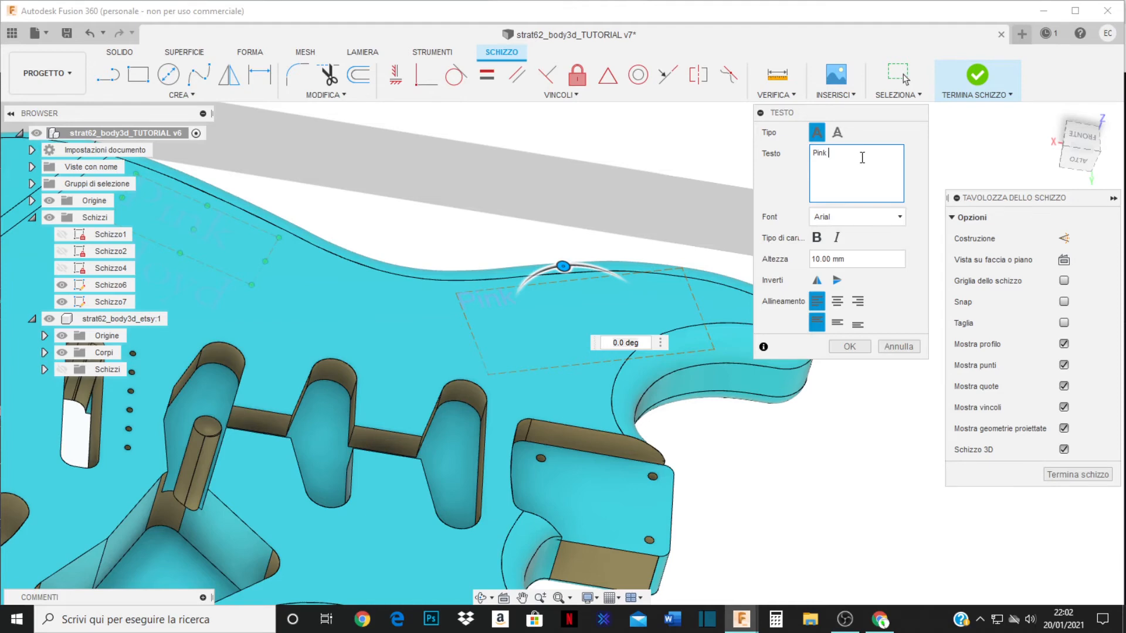
{"action": "type", "text": "Floyd"}
Set the "Pink Floyd" text to the Calibri font at a height of 20 mm and create it.
{"action": "left_click", "coordinate": [900, 220]}
{"action": "scroll", "coordinate": [862, 295], "scroll_direction": "down", "scroll_amount": 6}
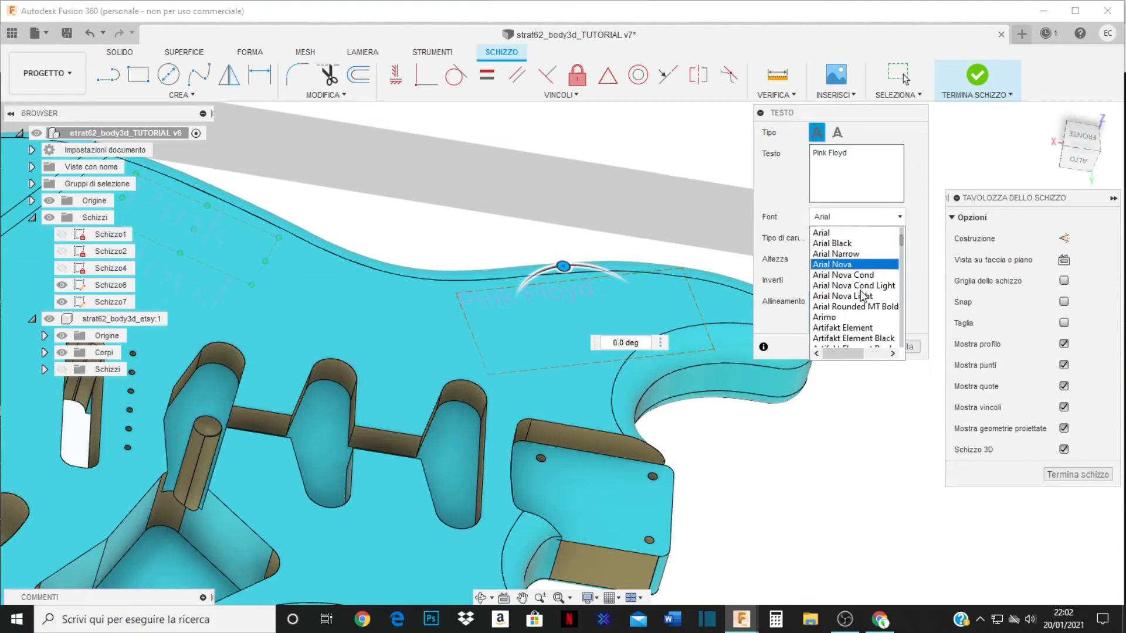
{"action": "scroll", "coordinate": [862, 295], "scroll_direction": "down", "scroll_amount": 8}
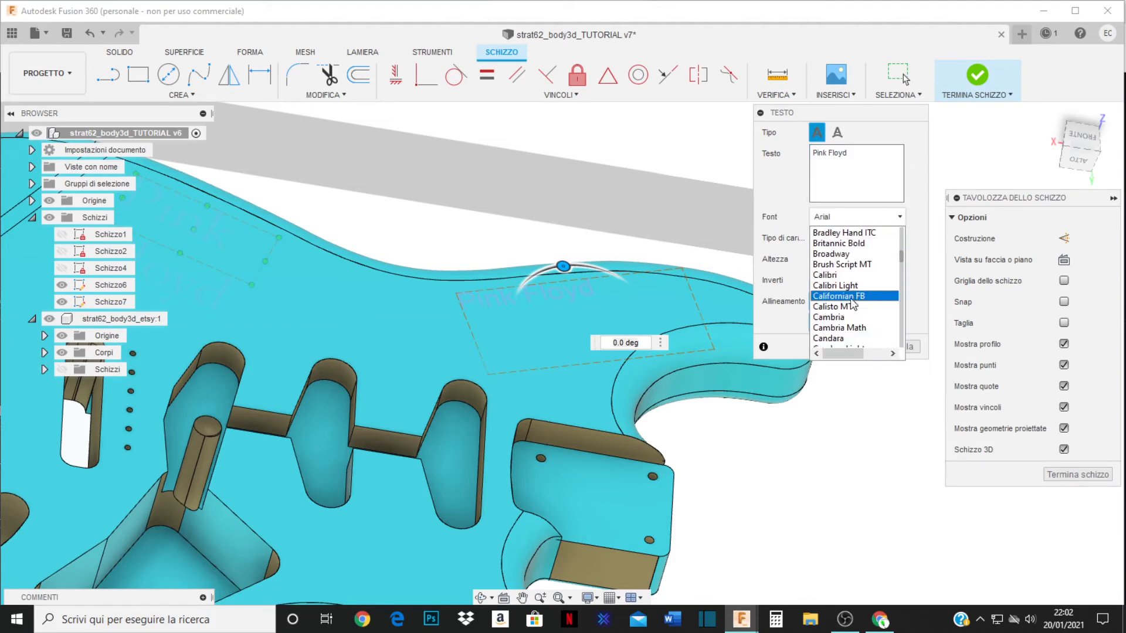
{"action": "left_click", "coordinate": [840, 276]}
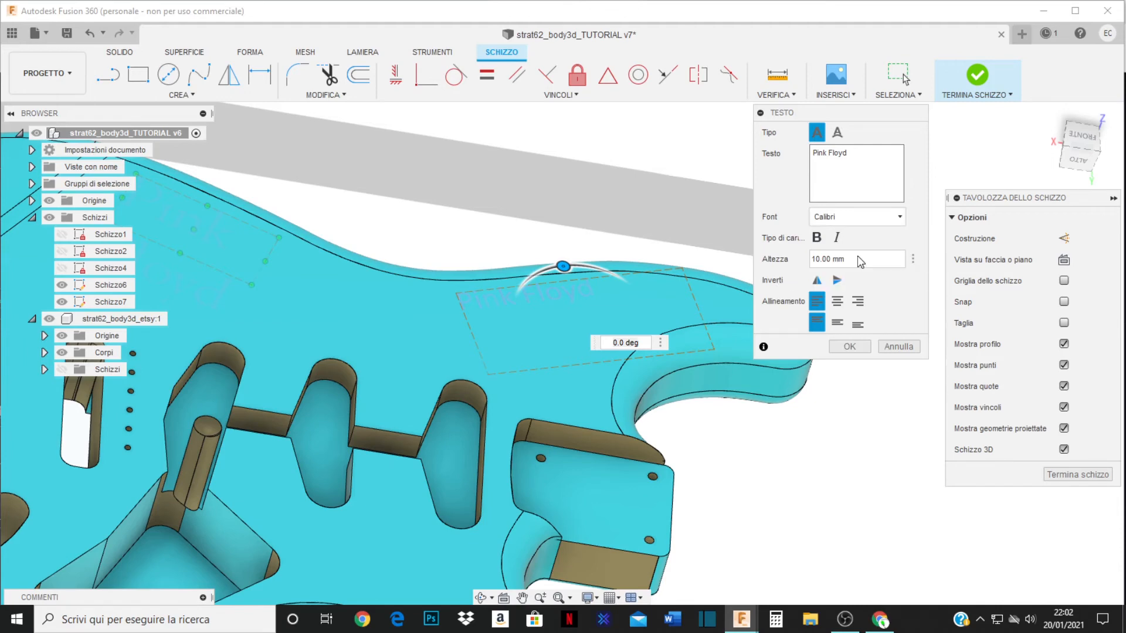
{"action": "left_click_drag", "start_coordinate": [857, 259], "coordinate": [798, 264]}
{"action": "type", "text": "20"}
{"action": "key", "text": "Return"}
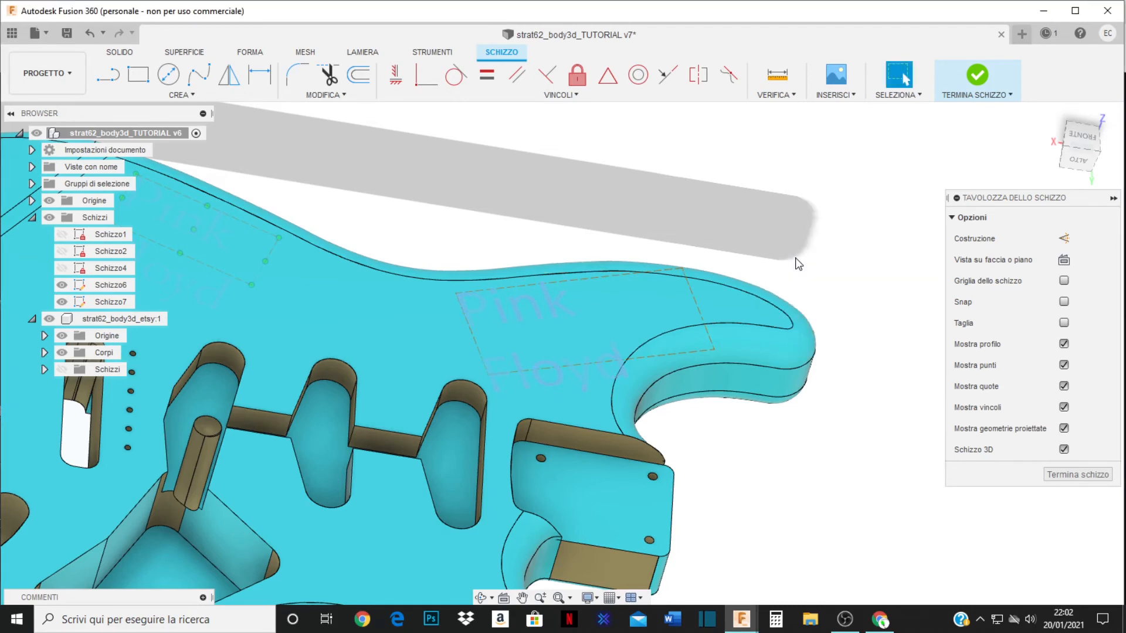
Set the "Pink Floyd" text height to 15 mm, move the text closer to the horn's tip, and finish the sketch.
{"action": "double_click", "coordinate": [552, 300]}
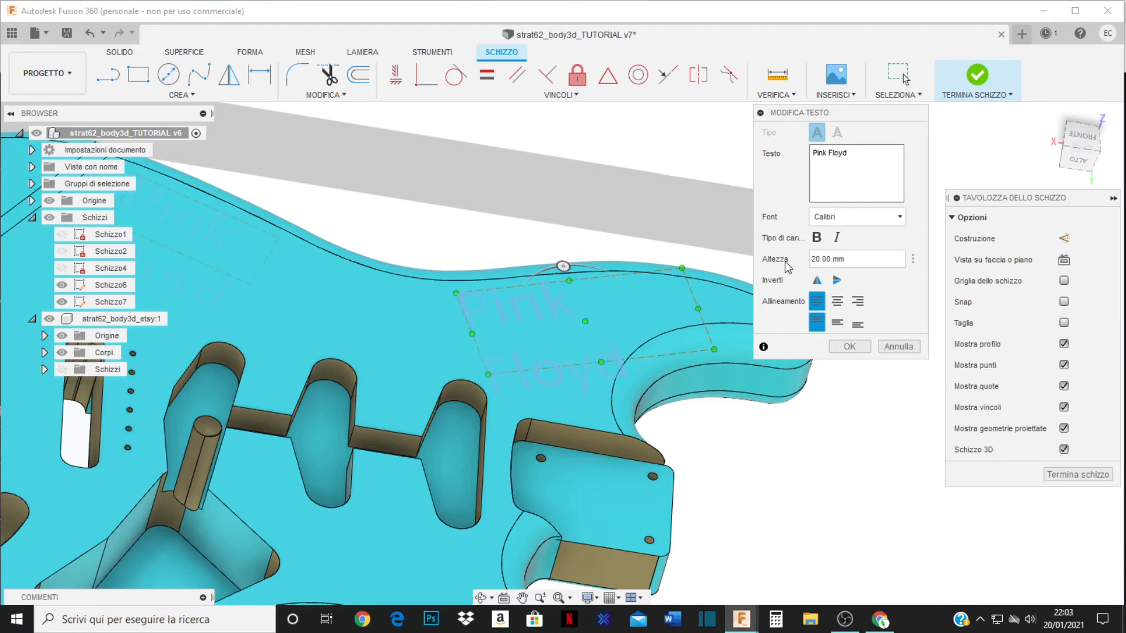
{"action": "triple_click", "coordinate": [819, 259]}
{"action": "type", "text": "15"}
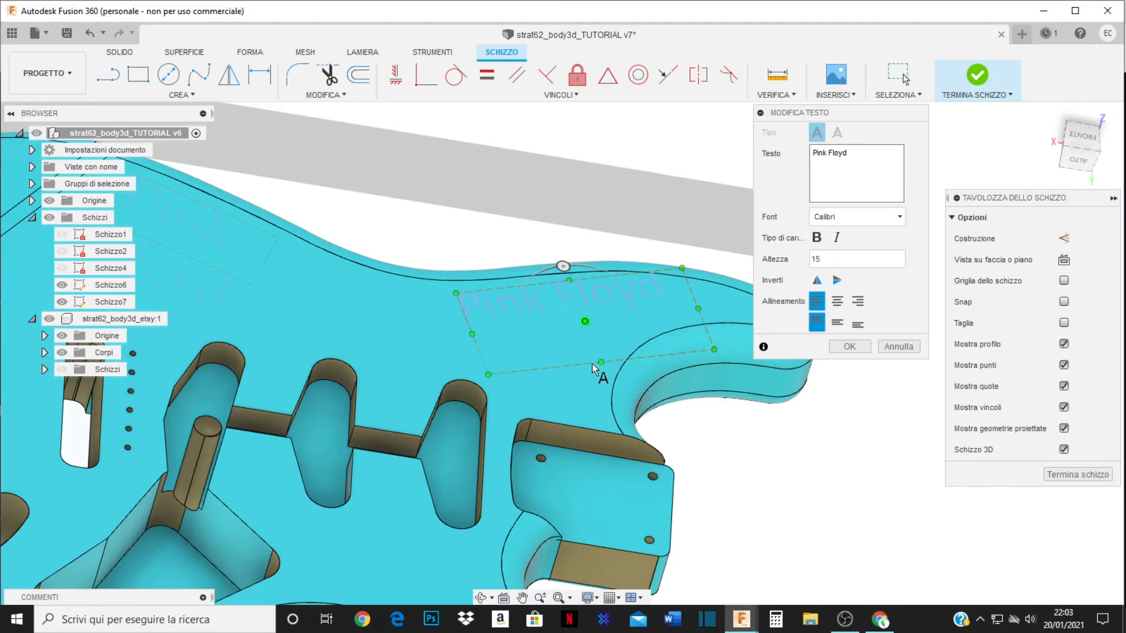
{"action": "left_click", "coordinate": [849, 346]}
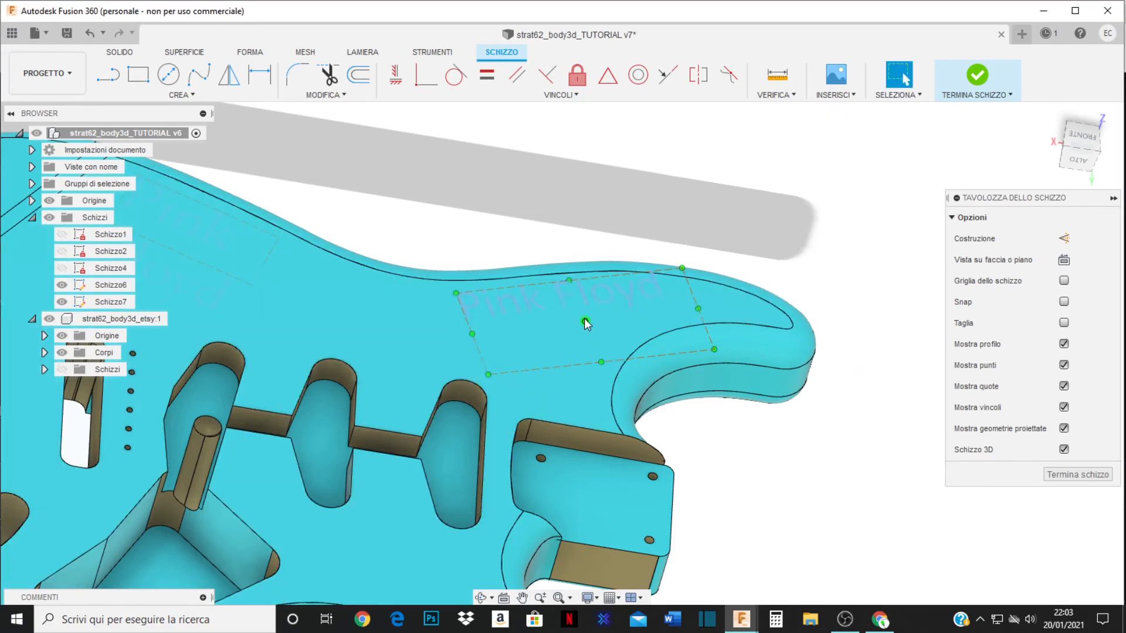
{"action": "mouse_move", "coordinate": [584, 321]}
{"action": "left_mouse_down"}
{"action": "mouse_move", "coordinate": [586, 339]}
{"action": "mouse_move", "coordinate": [619, 335]}
{"action": "left_mouse_up"}
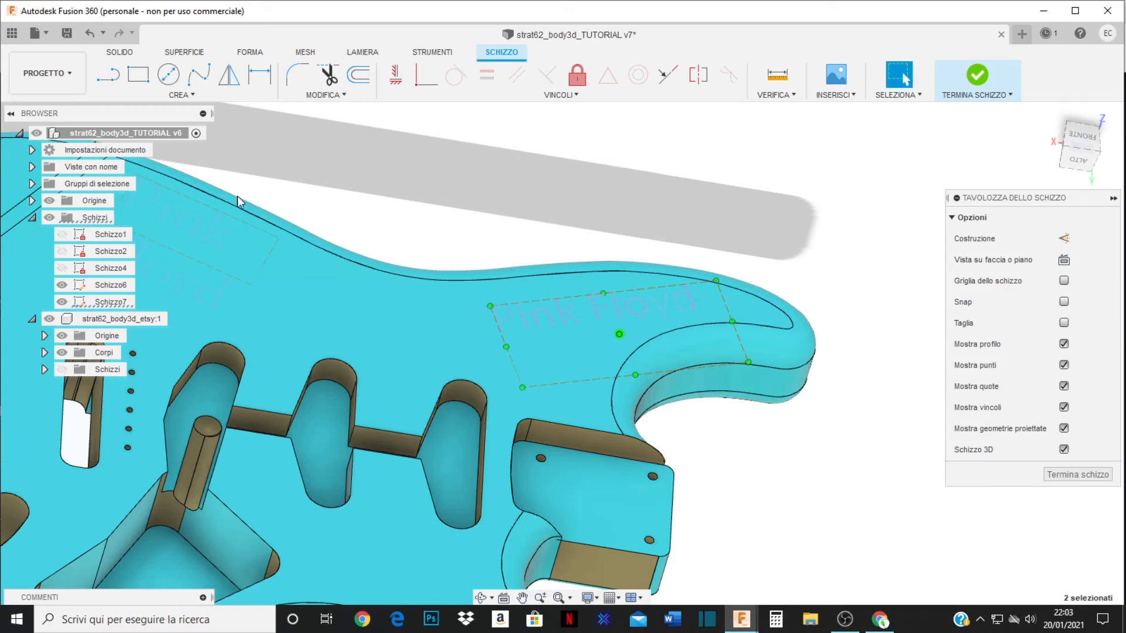
{"action": "left_click", "coordinate": [1059, 475]}
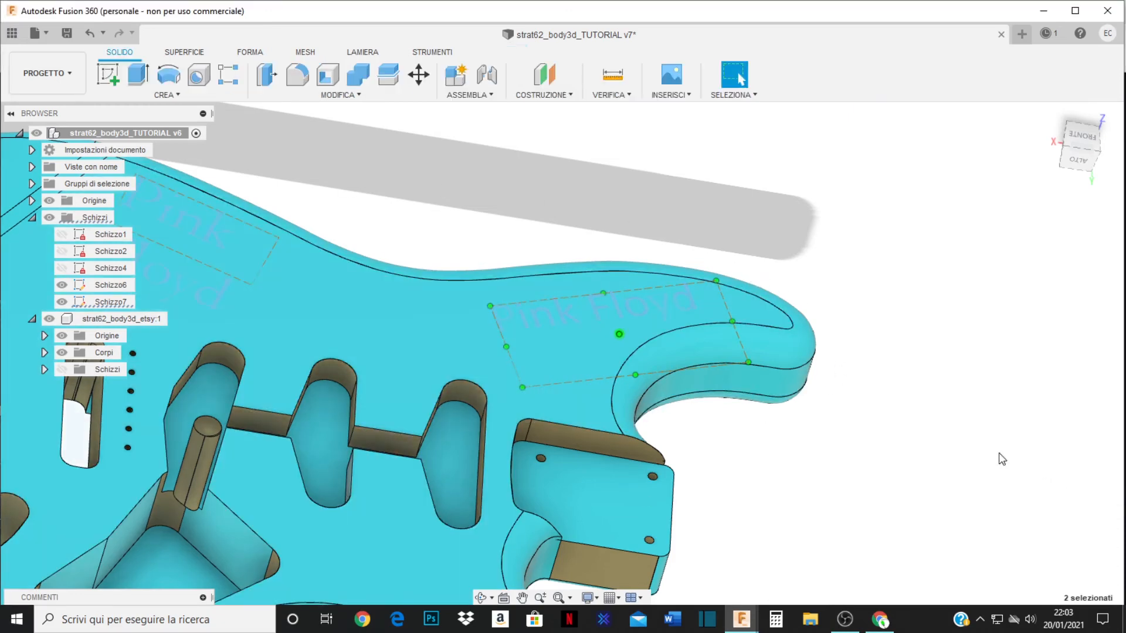
Switch to the Manufacture workspace and open the Incidi2 engraving toolpath in Setup5 for editing, keeping its current tool.
{"action": "left_click", "coordinate": [66, 75]}
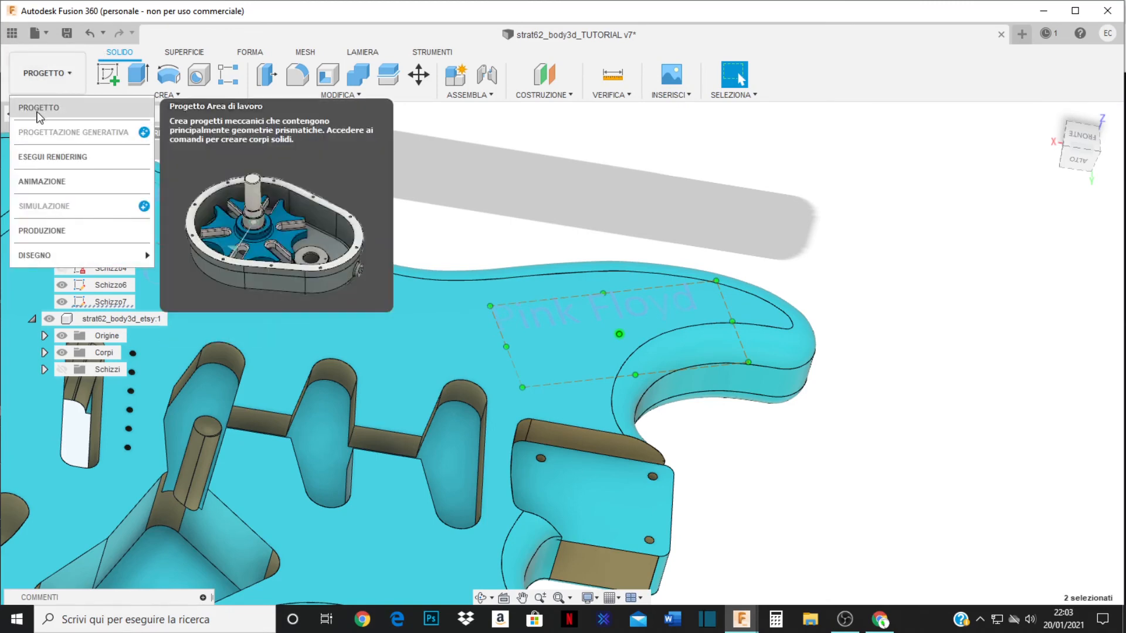
{"action": "left_click", "coordinate": [35, 230]}
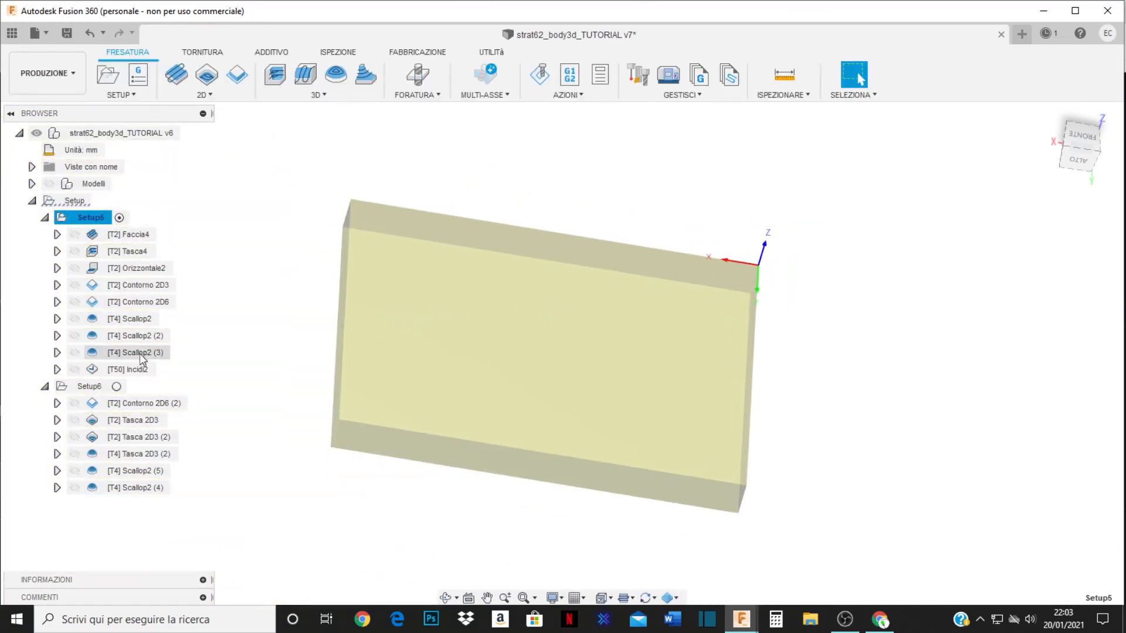
{"action": "left_click", "coordinate": [108, 371]}
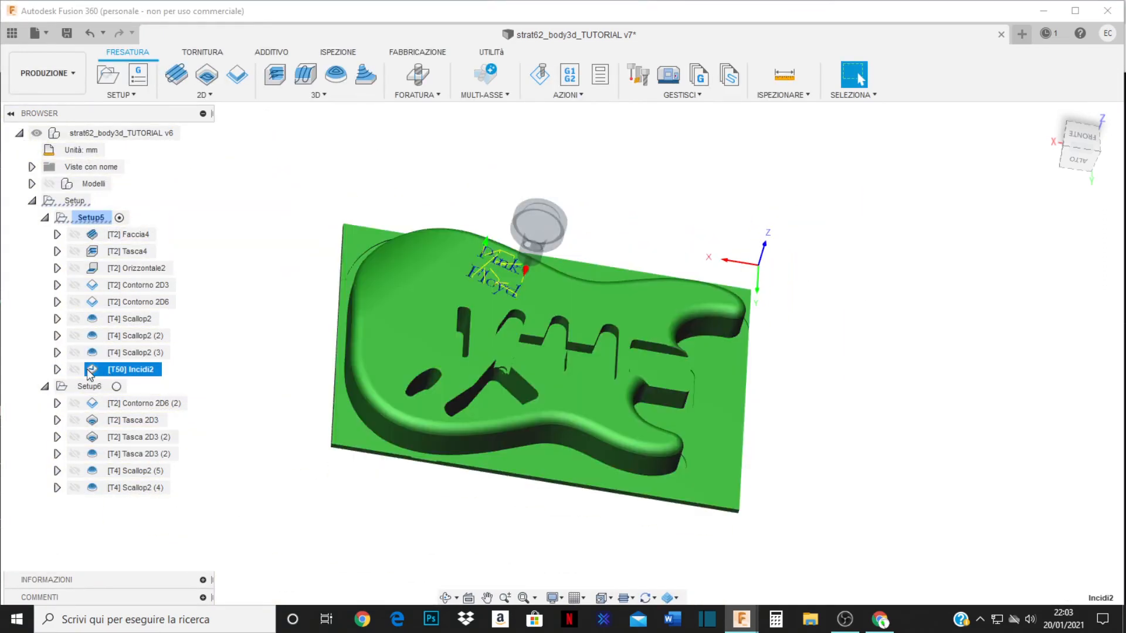
{"action": "double_click", "coordinate": [121, 369]}
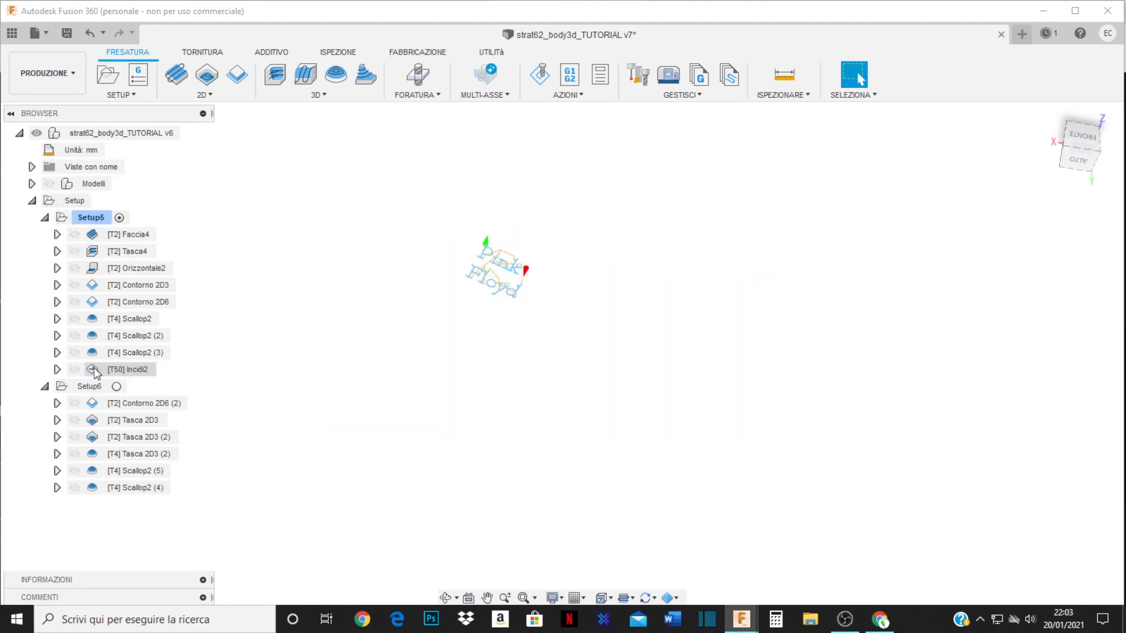
{"action": "left_click", "coordinate": [878, 84]}
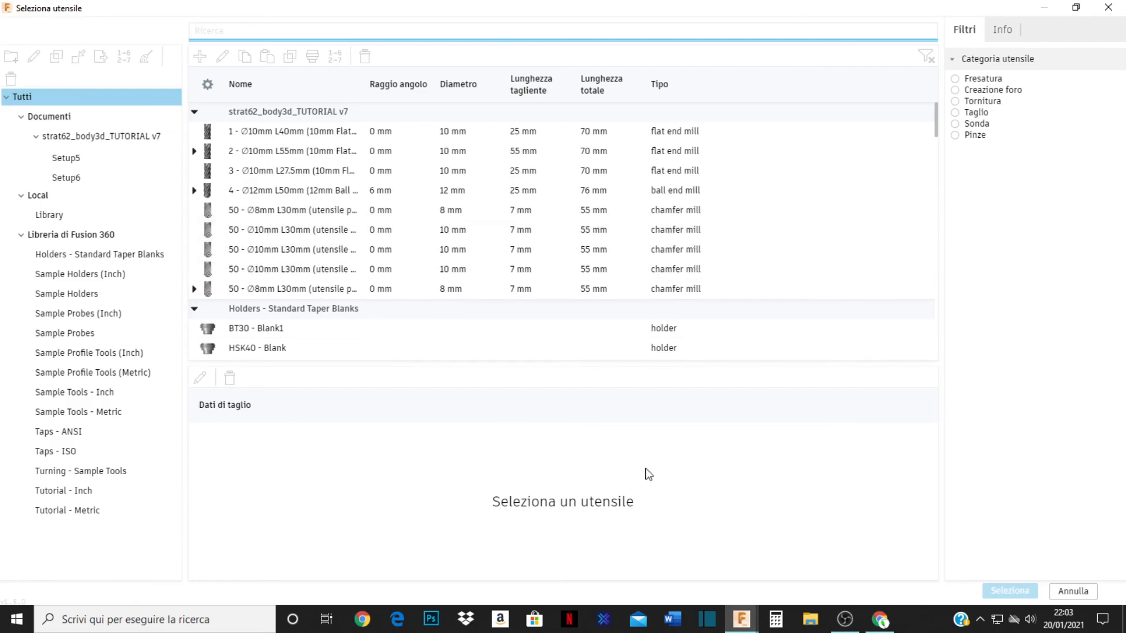
{"action": "left_click", "coordinate": [1057, 589]}
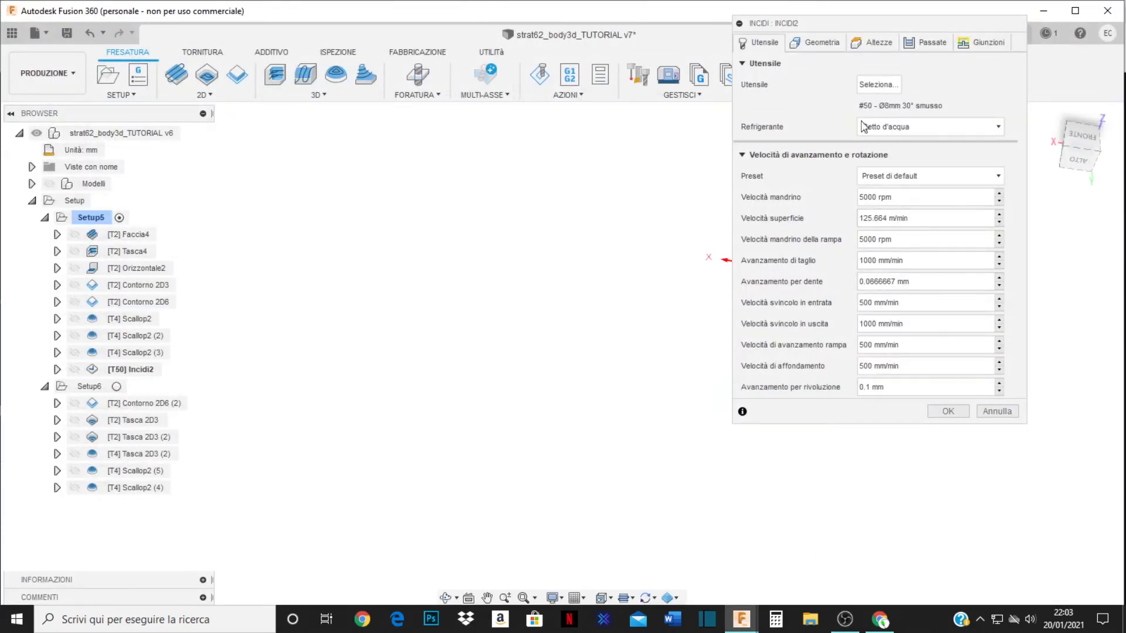
Replace Incidi2's contour selection with the new "Pink Floyd" text on the longer horn, showing the models to pick it, and apply the change.
{"action": "left_click", "coordinate": [823, 43]}
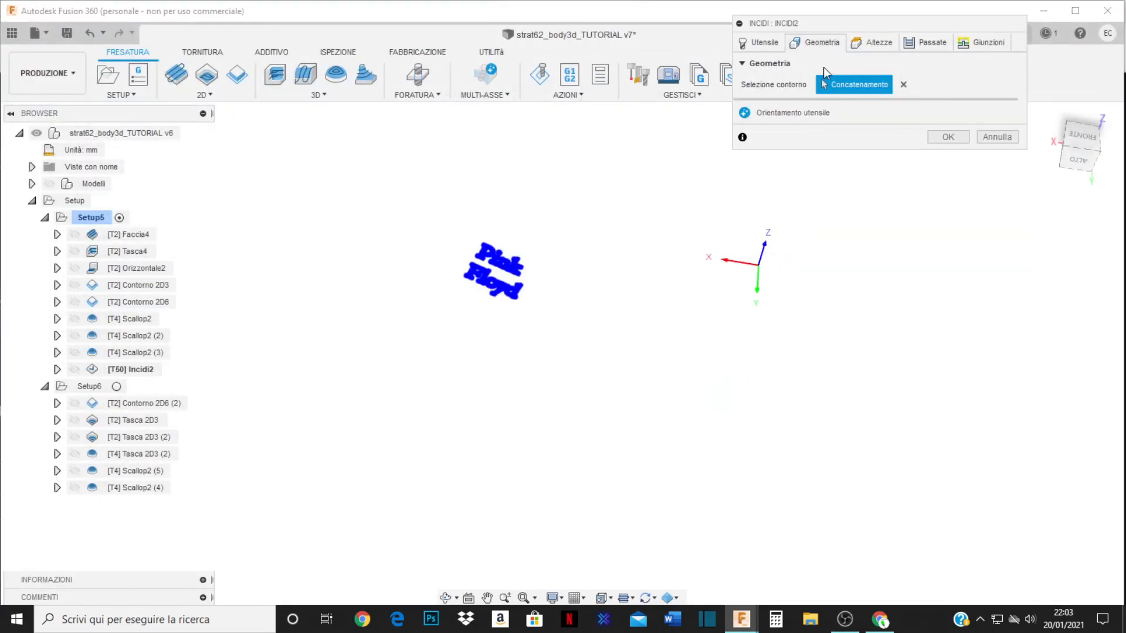
{"action": "left_click", "coordinate": [904, 85]}
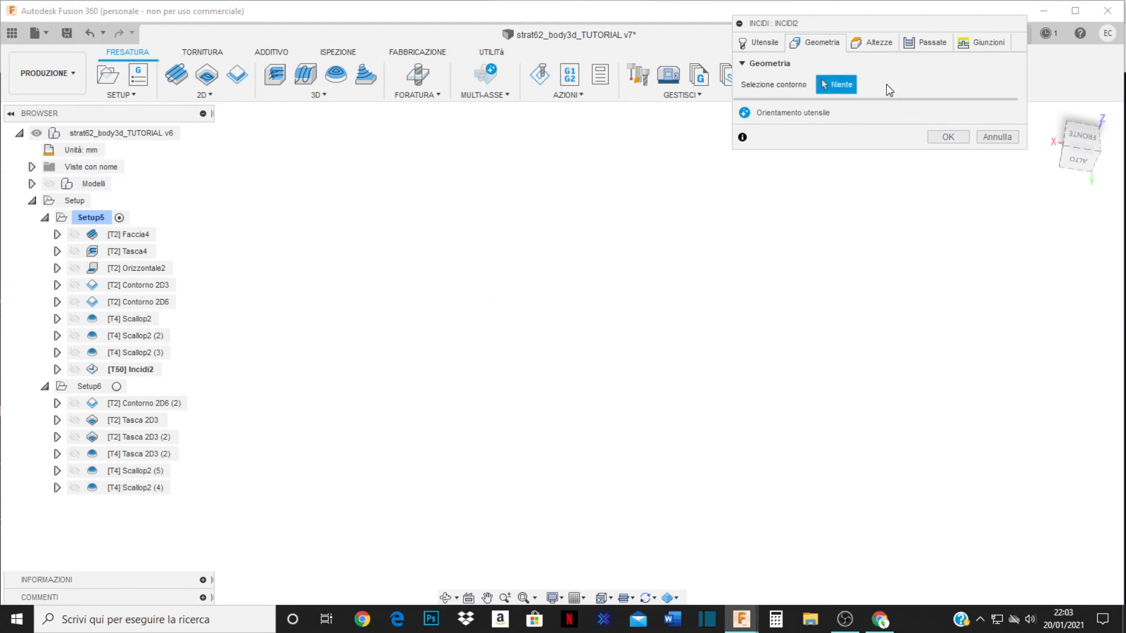
{"action": "left_click", "coordinate": [48, 184]}
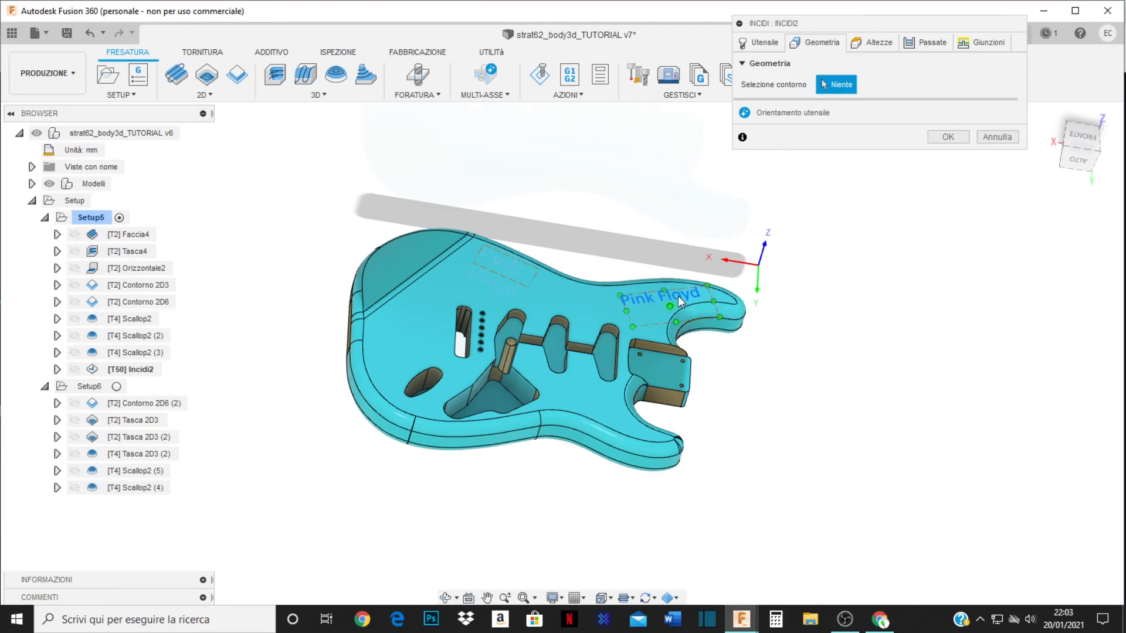
{"action": "left_click", "coordinate": [677, 296]}
{"action": "right_click", "coordinate": [678, 295]}
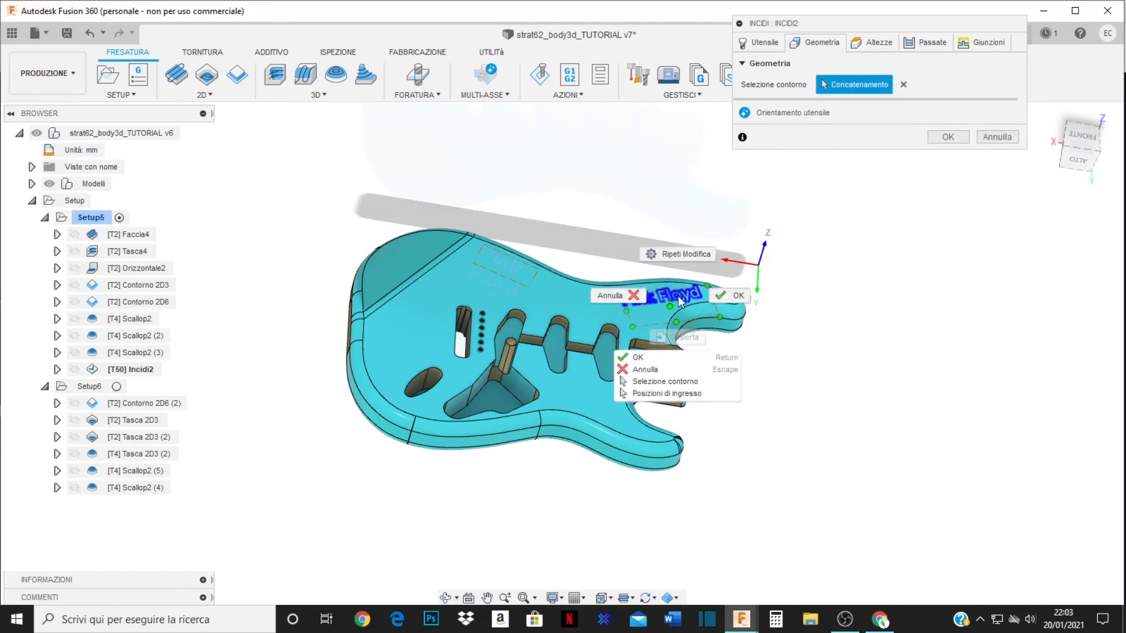
{"action": "left_click", "coordinate": [726, 297]}
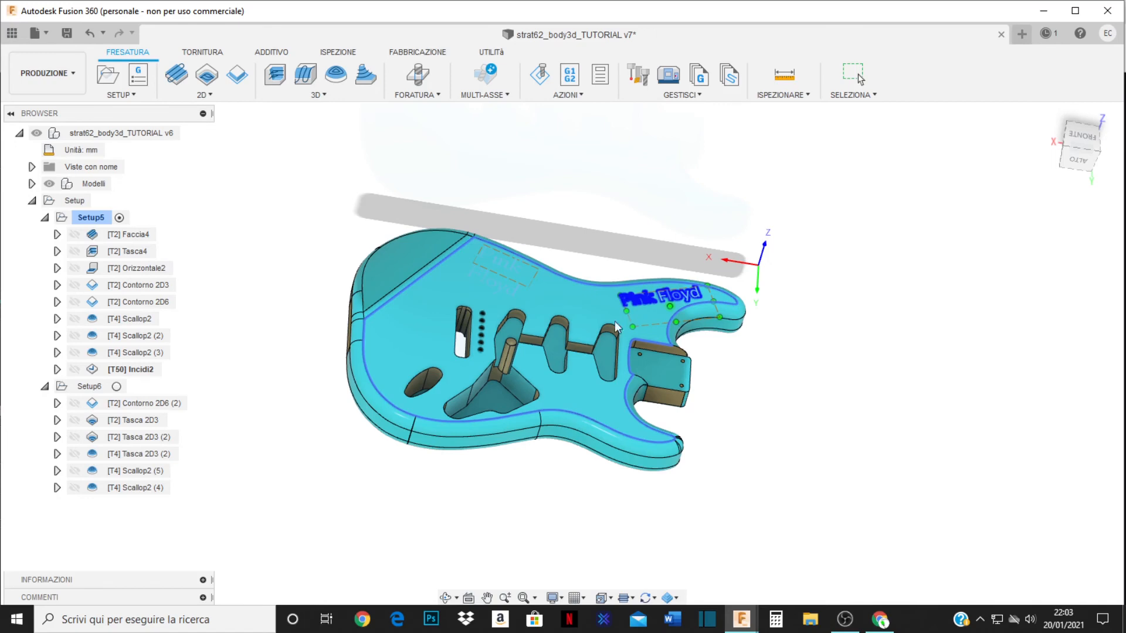
Examine the recalculated Incidi2 toolpath on the horn up close.
{"action": "left_click", "coordinate": [134, 372]}
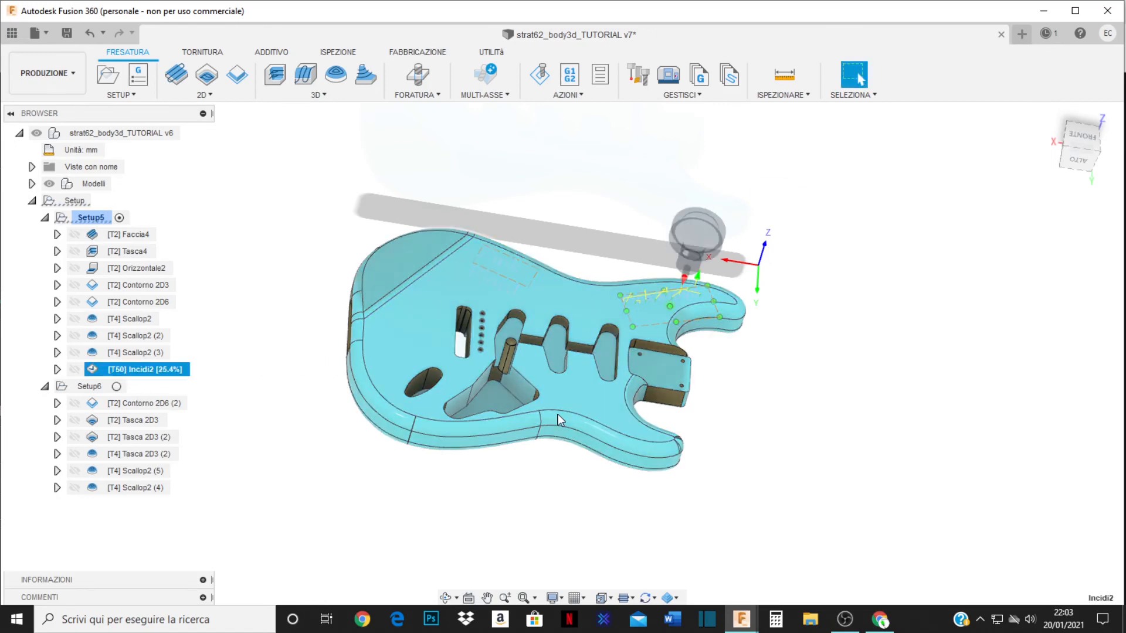
{"action": "left_click", "coordinate": [558, 414]}
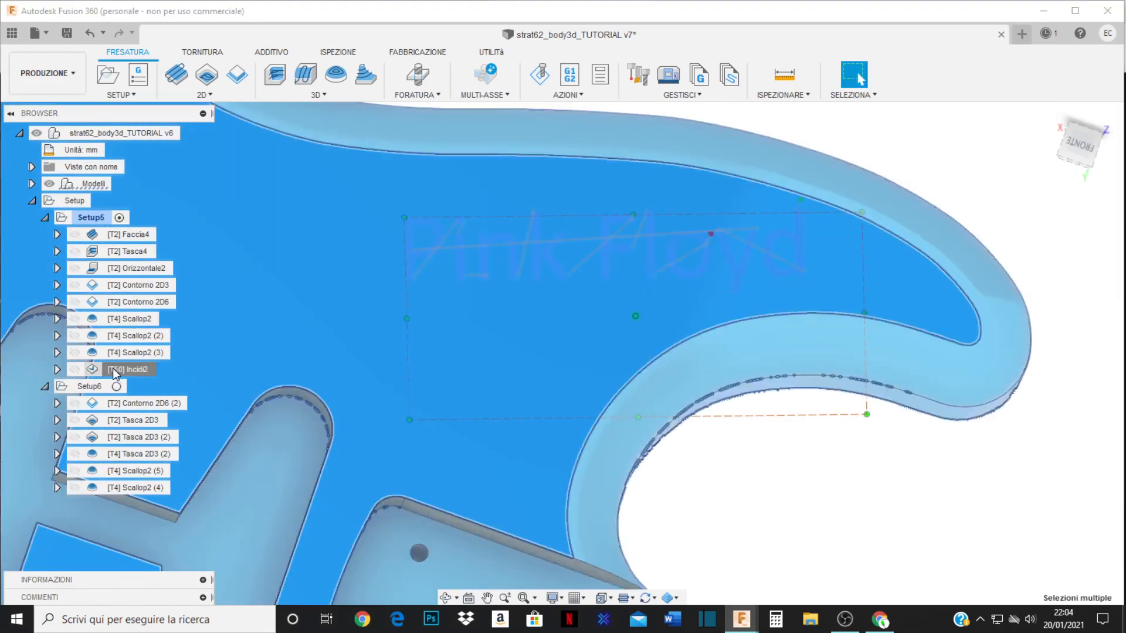
{"action": "left_click", "coordinate": [113, 368]}
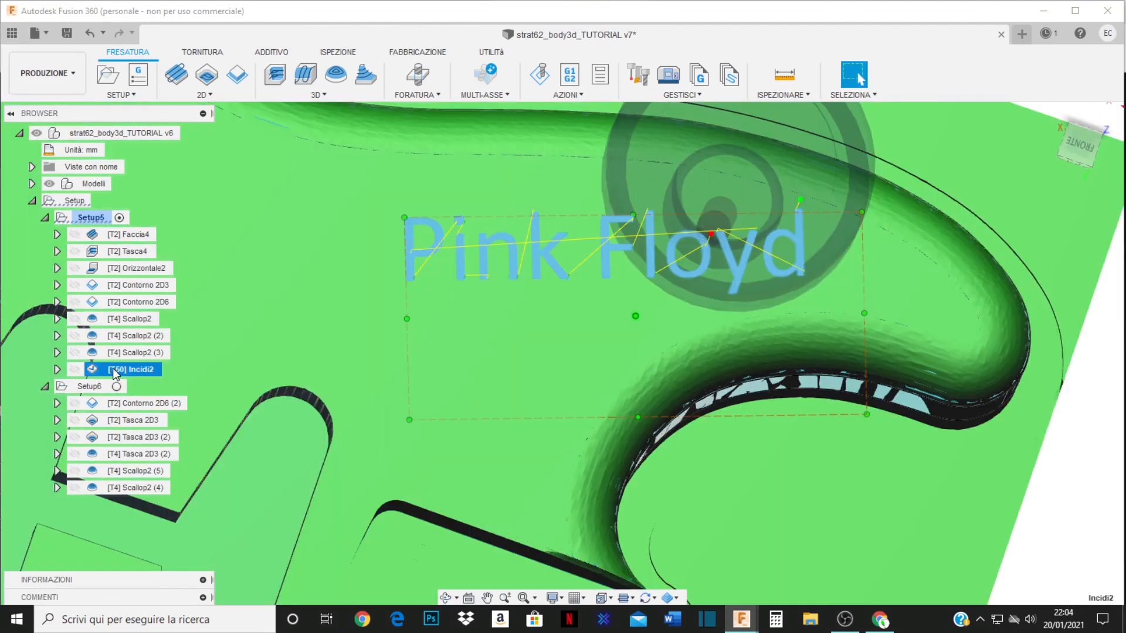
Show the Incidi2 toolpath, start its machining simulation, and hide the models so only the simulated stock is displayed.
{"action": "left_click", "coordinate": [74, 369]}
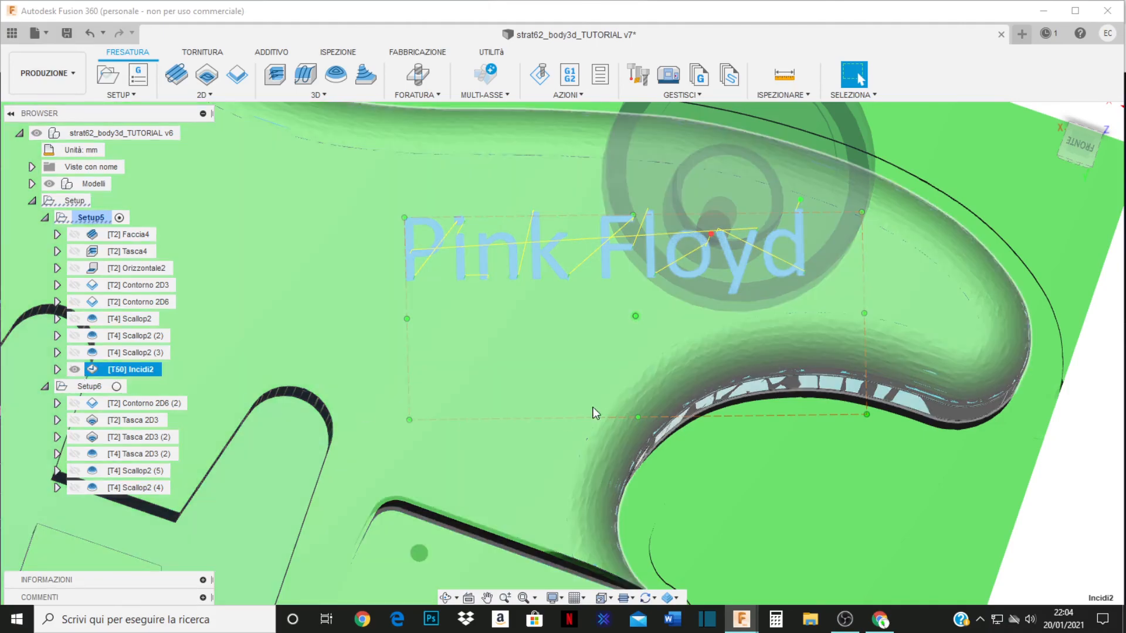
{"action": "middle_click_drag", "start_coordinate": [596, 413], "coordinate": [664, 363], "text": "shift"}
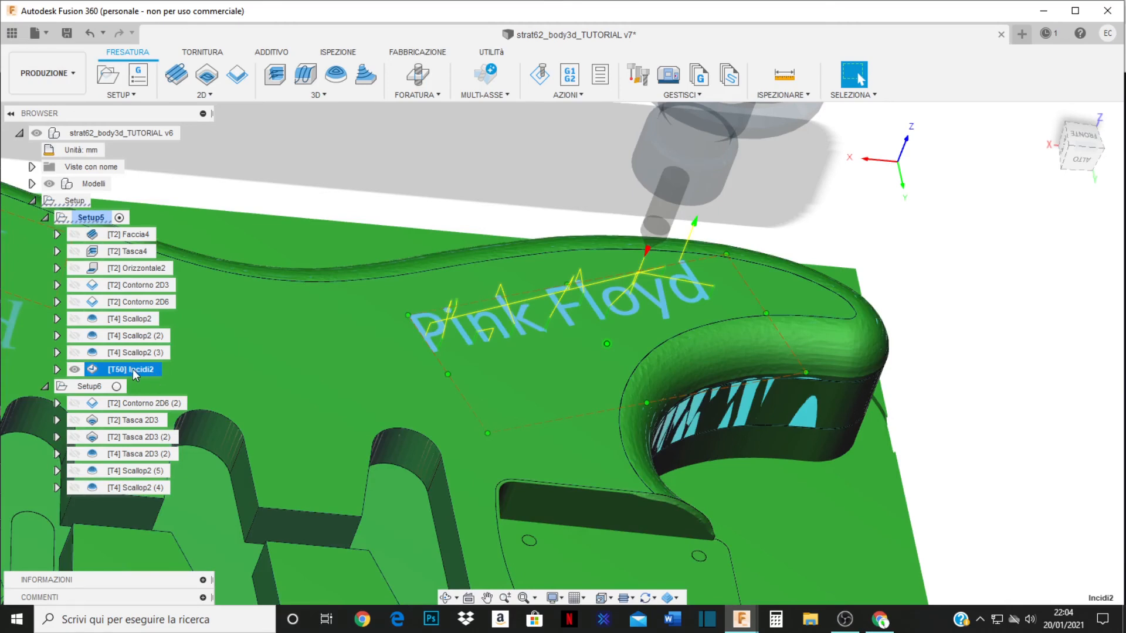
{"action": "right_click", "coordinate": [134, 373]}
{"action": "left_click", "coordinate": [162, 95]}
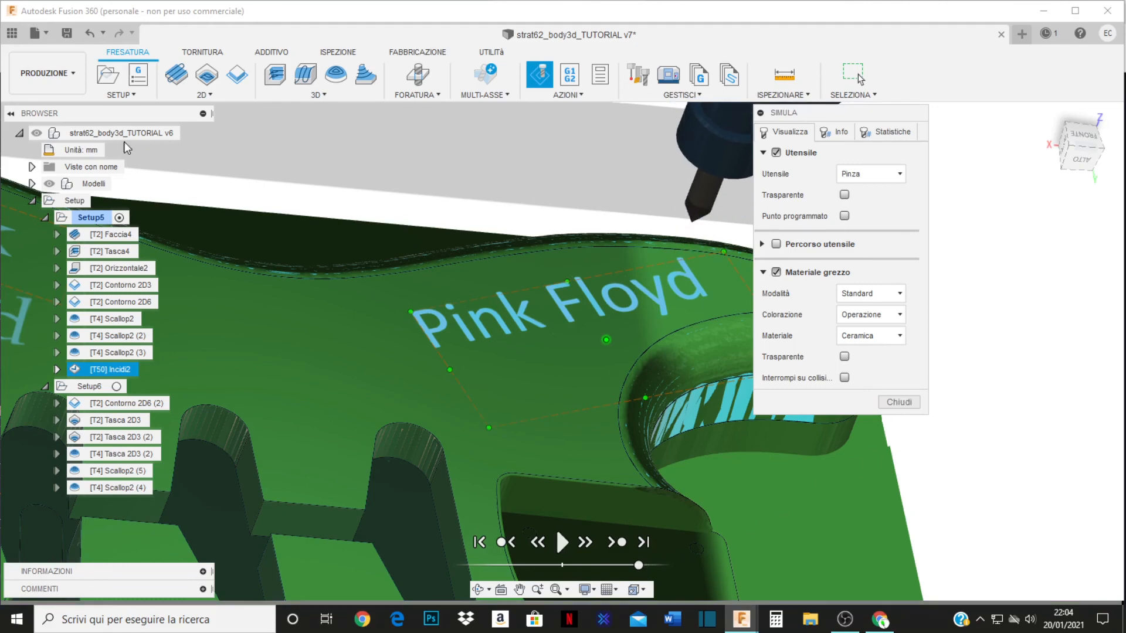
{"action": "left_click", "coordinate": [49, 184]}
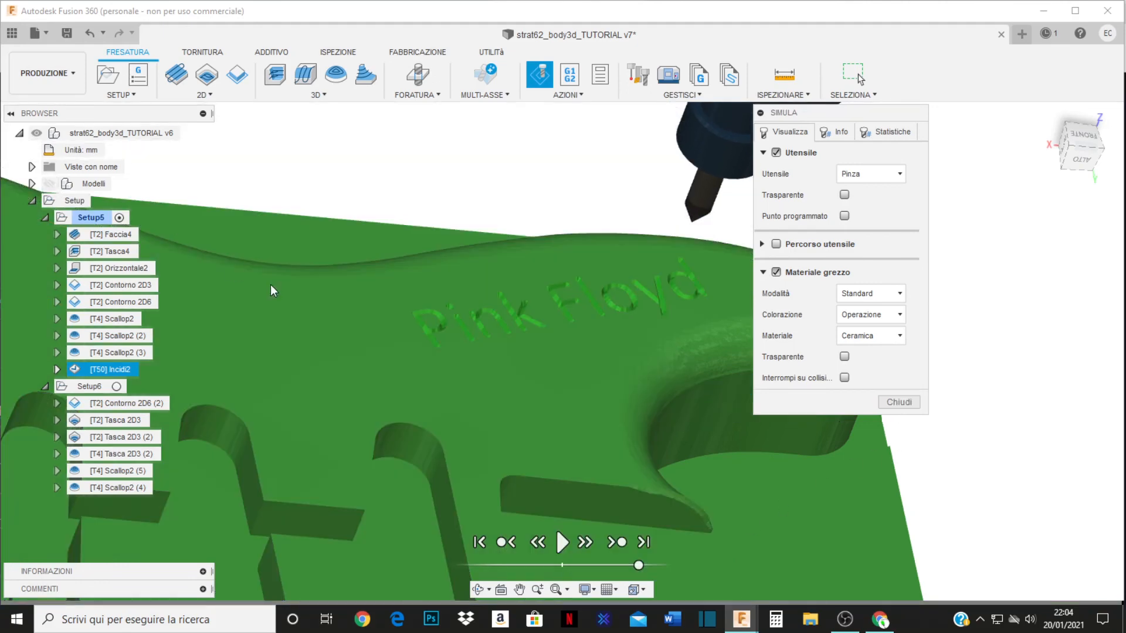
Examine the simulated "Pink Floyd" engraving on the longer horn up close and from several angles, and close the simulation.
{"action": "middle_click_drag", "start_coordinate": [528, 396], "coordinate": [553, 417]}
{"action": "scroll", "coordinate": [554, 417], "scroll_direction": "down", "scroll_amount": 2}
{"action": "scroll", "coordinate": [537, 330], "scroll_direction": "up", "scroll_amount": 2}
{"action": "scroll", "coordinate": [455, 332], "scroll_direction": "up", "scroll_amount": 4}
{"action": "middle_click_drag", "start_coordinate": [456, 336], "coordinate": [319, 400], "text": "shift"}
{"action": "middle_click_drag", "start_coordinate": [466, 399], "coordinate": [644, 353], "text": "shift"}
{"action": "scroll", "coordinate": [543, 405], "scroll_direction": "up", "scroll_amount": 6}
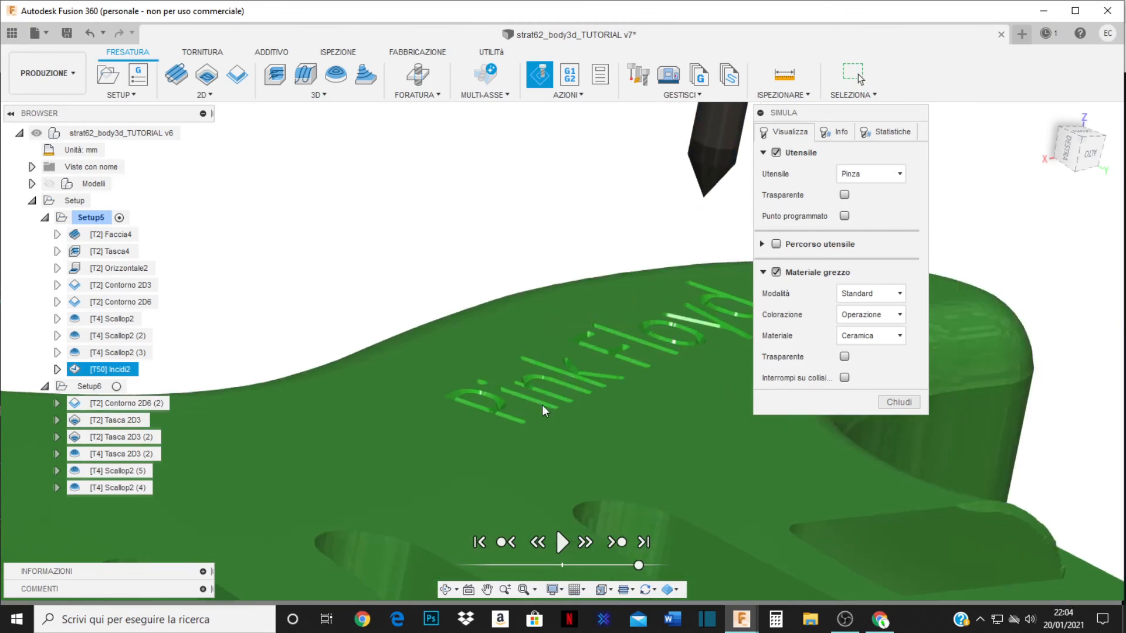
{"action": "scroll", "coordinate": [556, 422], "scroll_direction": "down", "scroll_amount": 2}
{"action": "middle_click_drag", "start_coordinate": [563, 423], "coordinate": [595, 398], "text": "shift"}
{"action": "scroll", "coordinate": [336, 365], "scroll_direction": "down", "scroll_amount": 5}
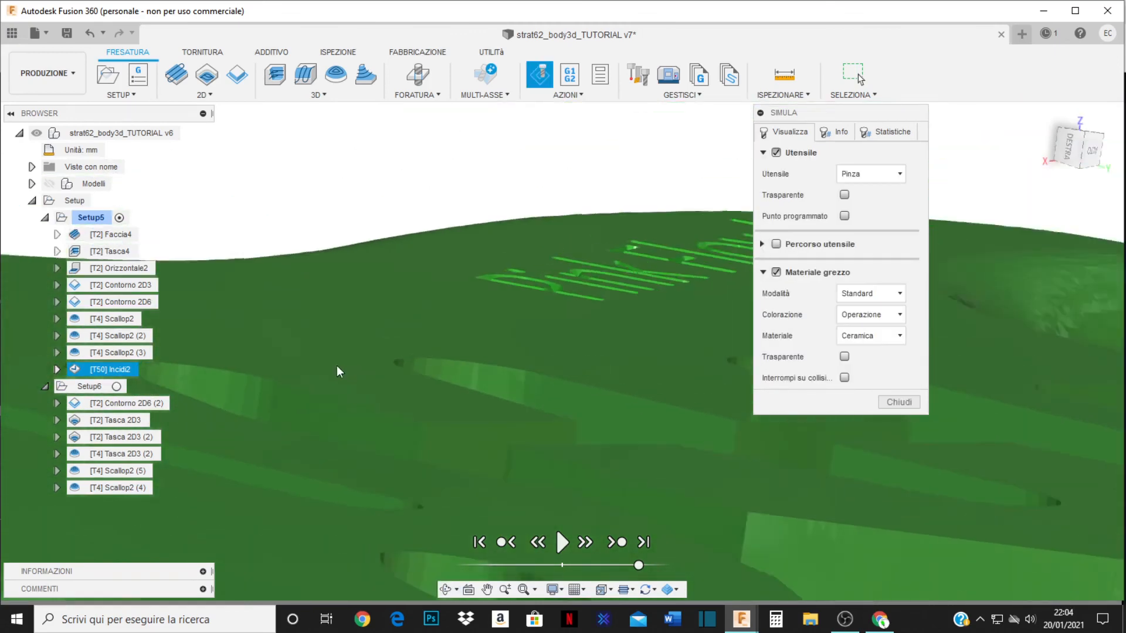
{"action": "scroll", "coordinate": [404, 348], "scroll_direction": "up", "scroll_amount": 7}
{"action": "middle_click_drag", "start_coordinate": [409, 345], "coordinate": [424, 313], "text": "shift"}
{"action": "scroll", "coordinate": [439, 300], "scroll_direction": "down", "scroll_amount": 3}
{"action": "scroll", "coordinate": [470, 336], "scroll_direction": "up", "scroll_amount": 6}
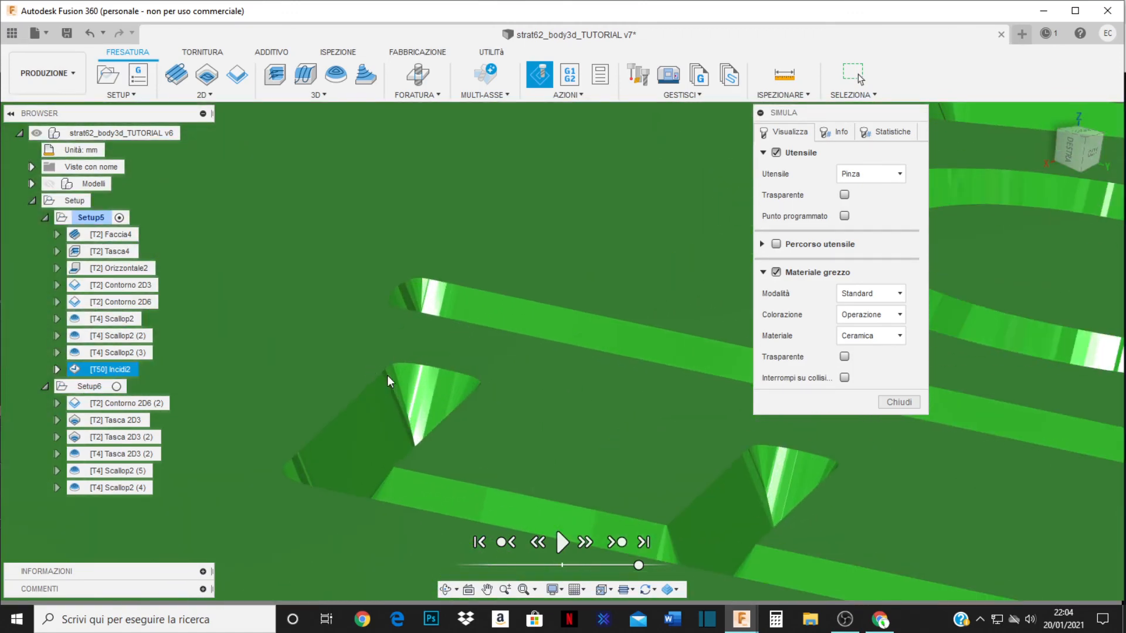
{"action": "scroll", "coordinate": [392, 371], "scroll_direction": "down", "scroll_amount": 5}
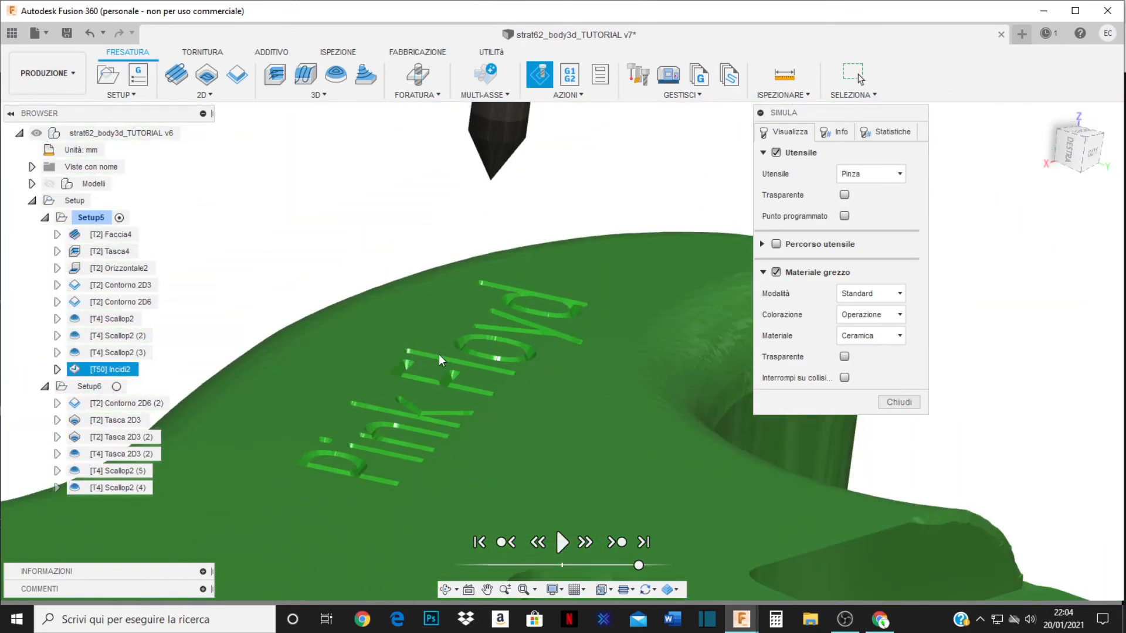
{"action": "middle_click_drag", "start_coordinate": [438, 354], "coordinate": [481, 459], "text": "shift"}
{"action": "scroll", "coordinate": [530, 372], "scroll_direction": "down", "scroll_amount": 5}
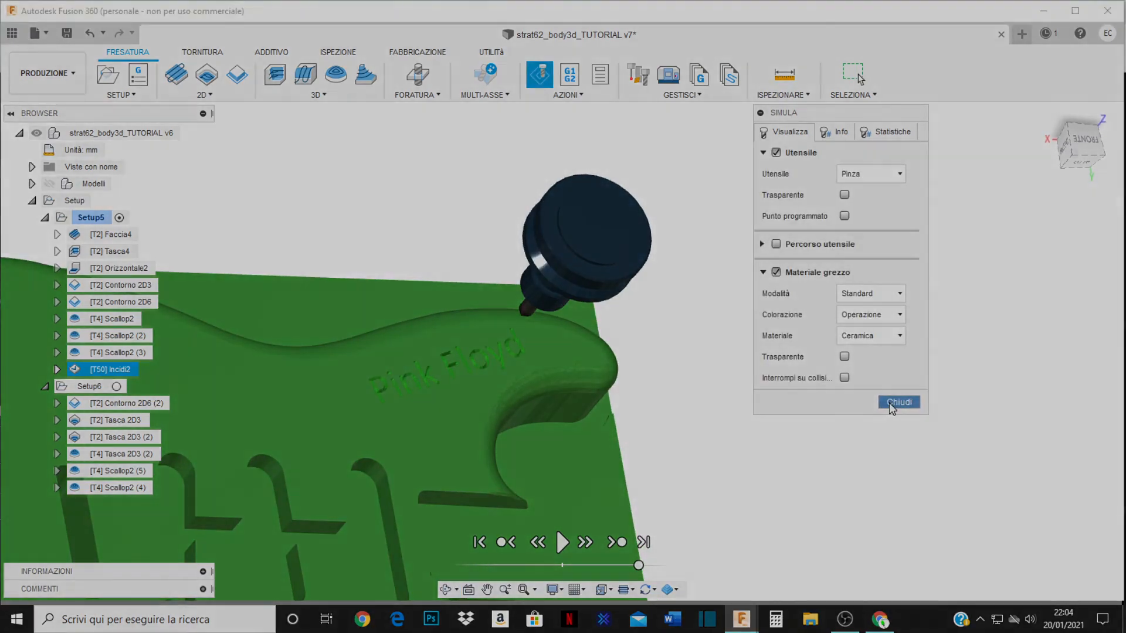
{"action": "left_click", "coordinate": [898, 402]}
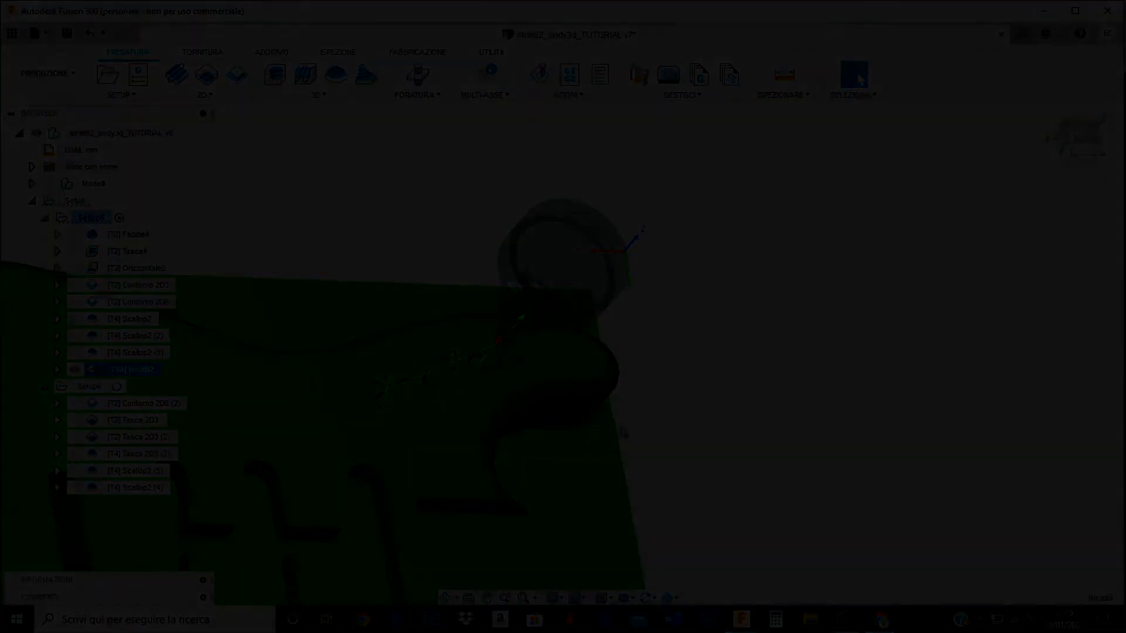